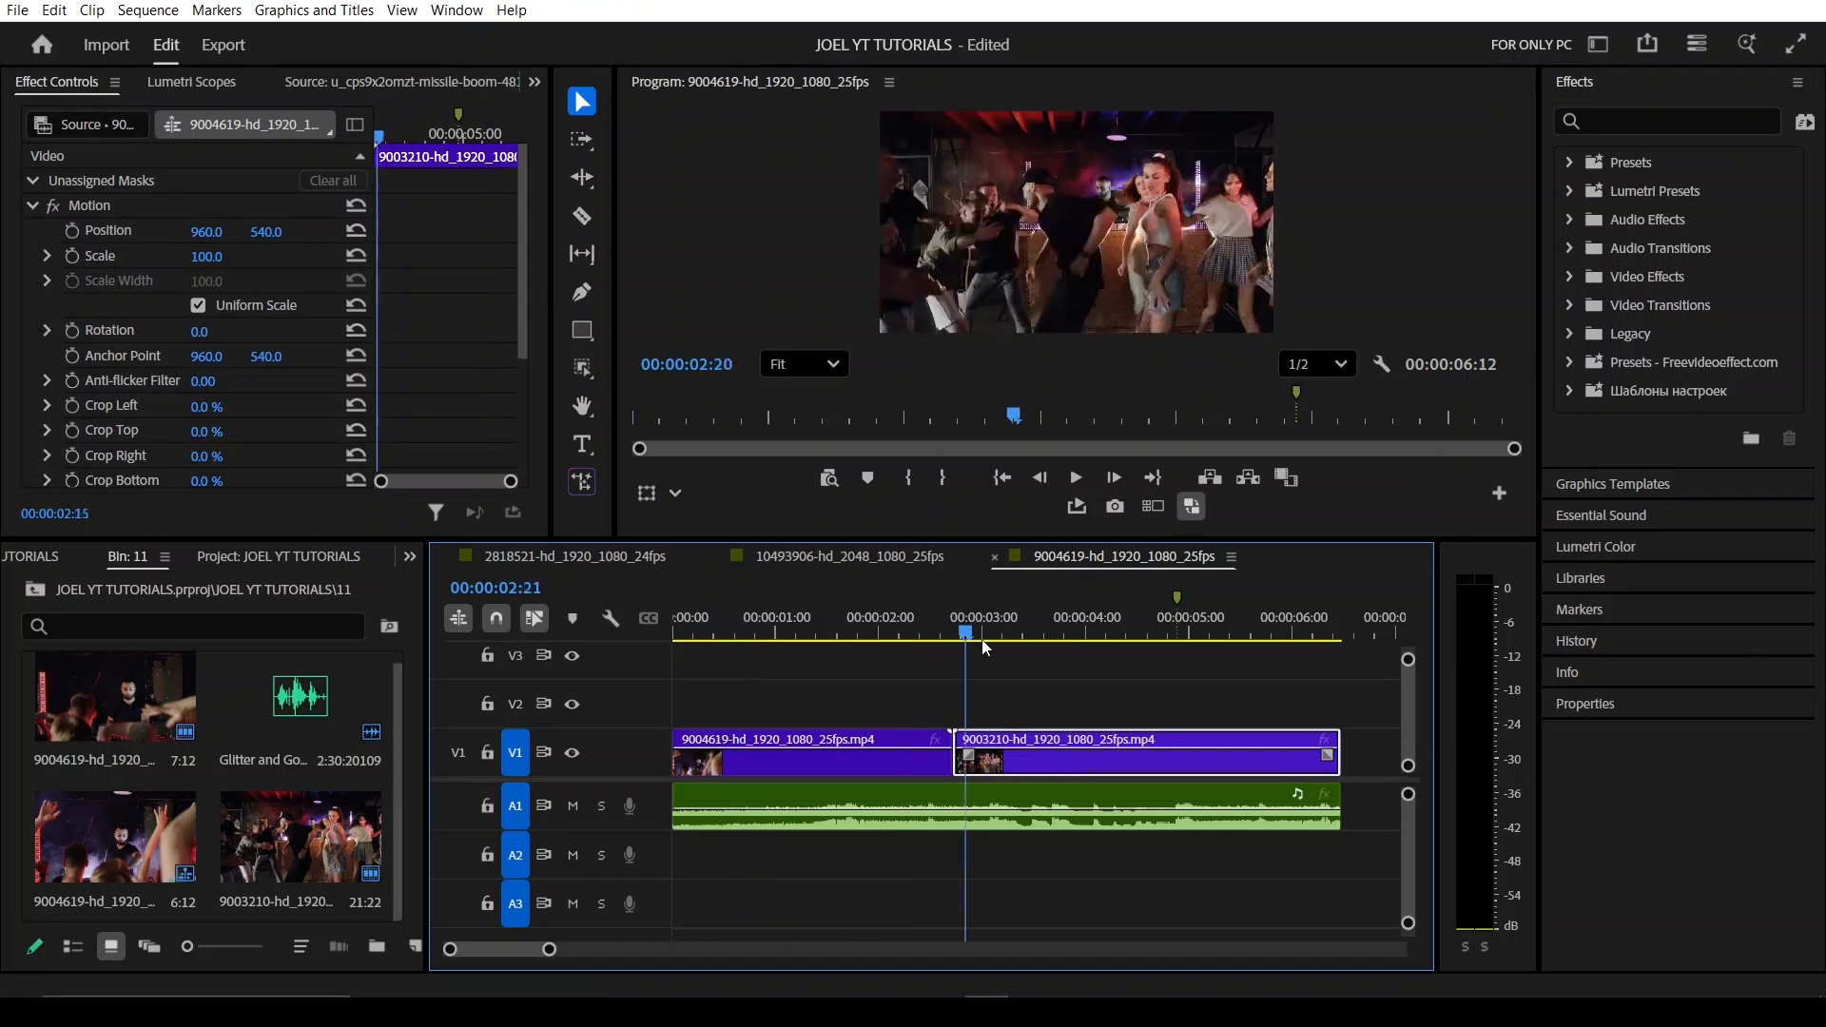
- Create a 1920 × 1080, 25 fps adjustment layer and place it on V2 above the first clip, starting at the sequence's beginning
right_click(382, 586)
mouse_move(445, 677)
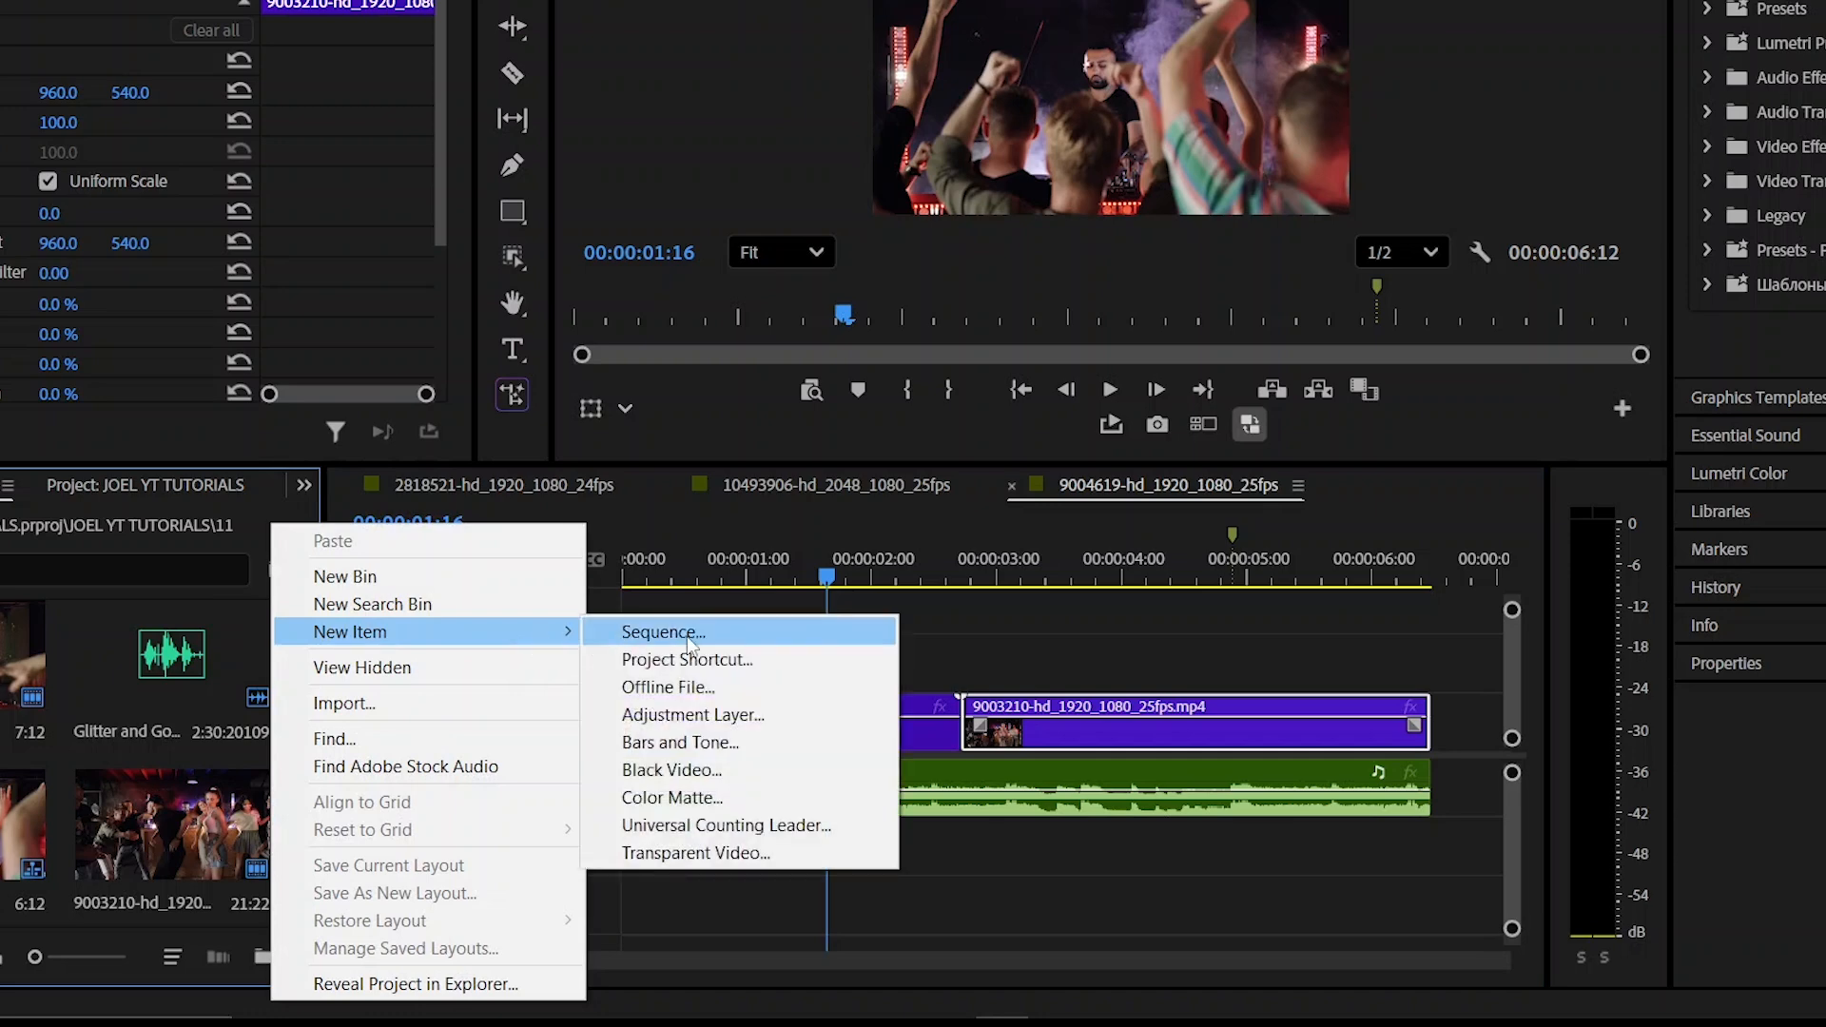
left_click(722, 714)
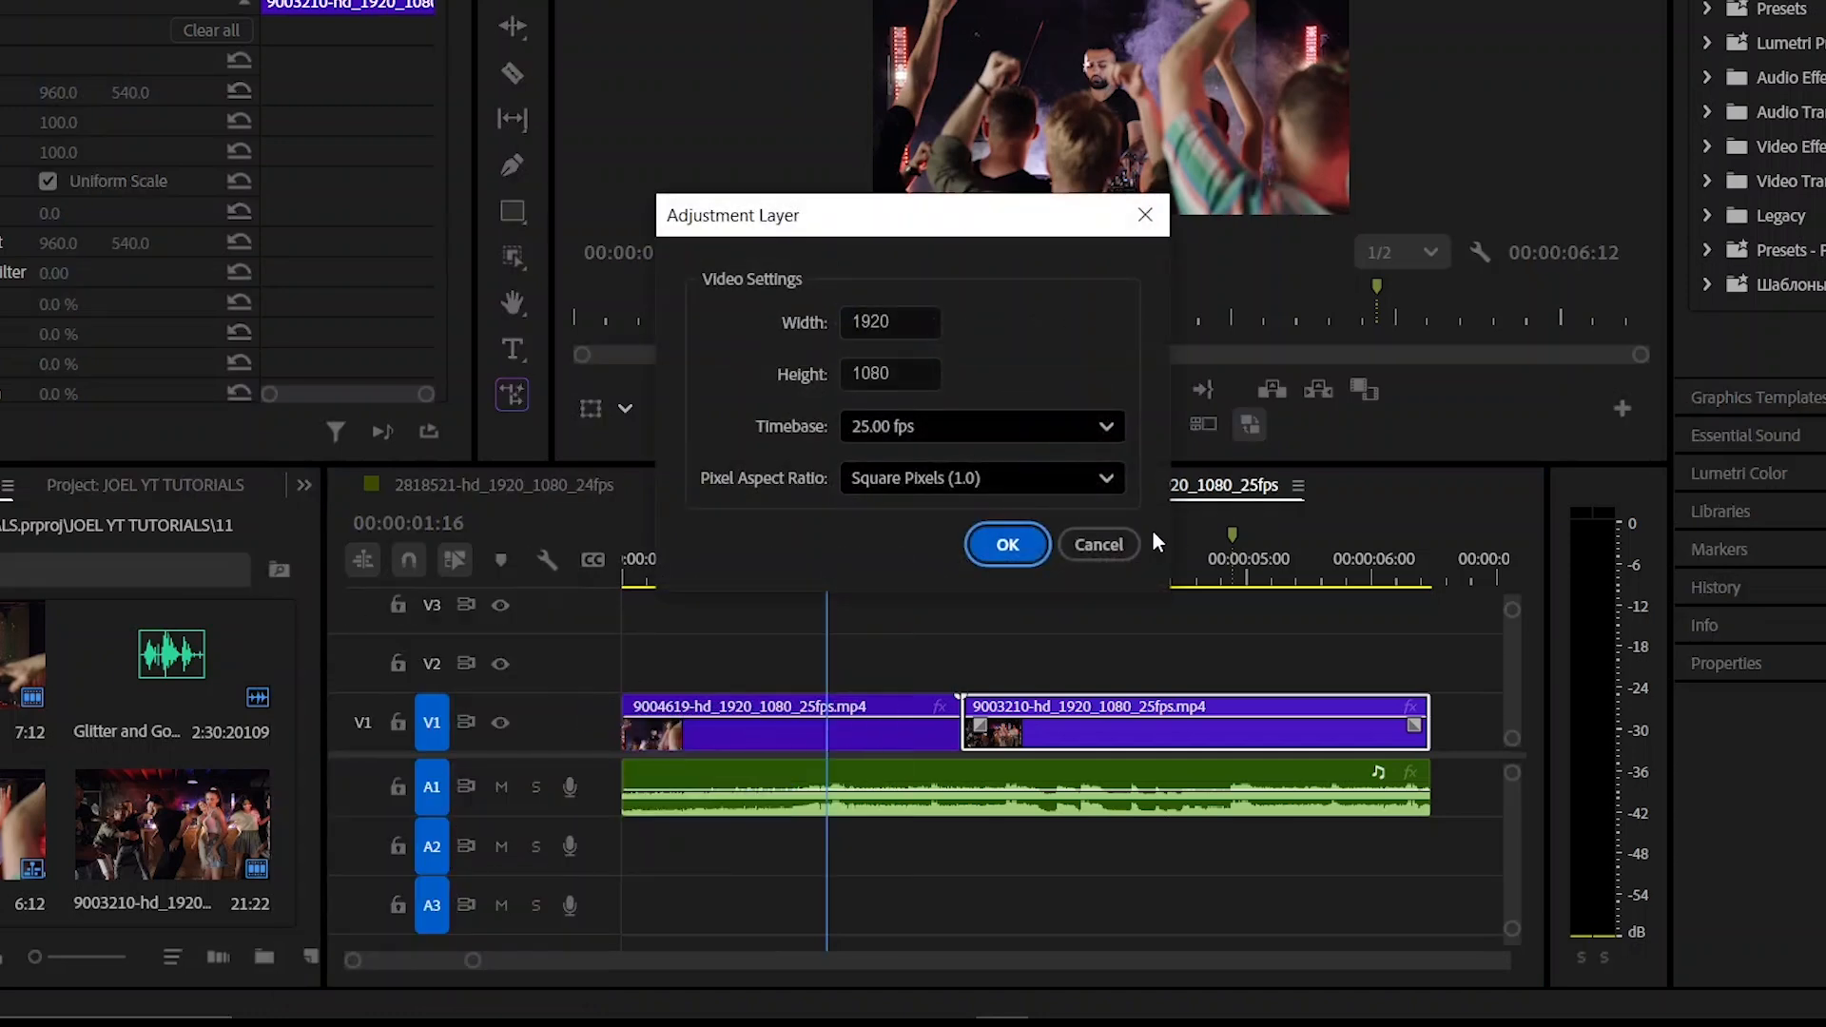
left_click(1025, 552)
left_click_drag(171, 836, 762, 677)
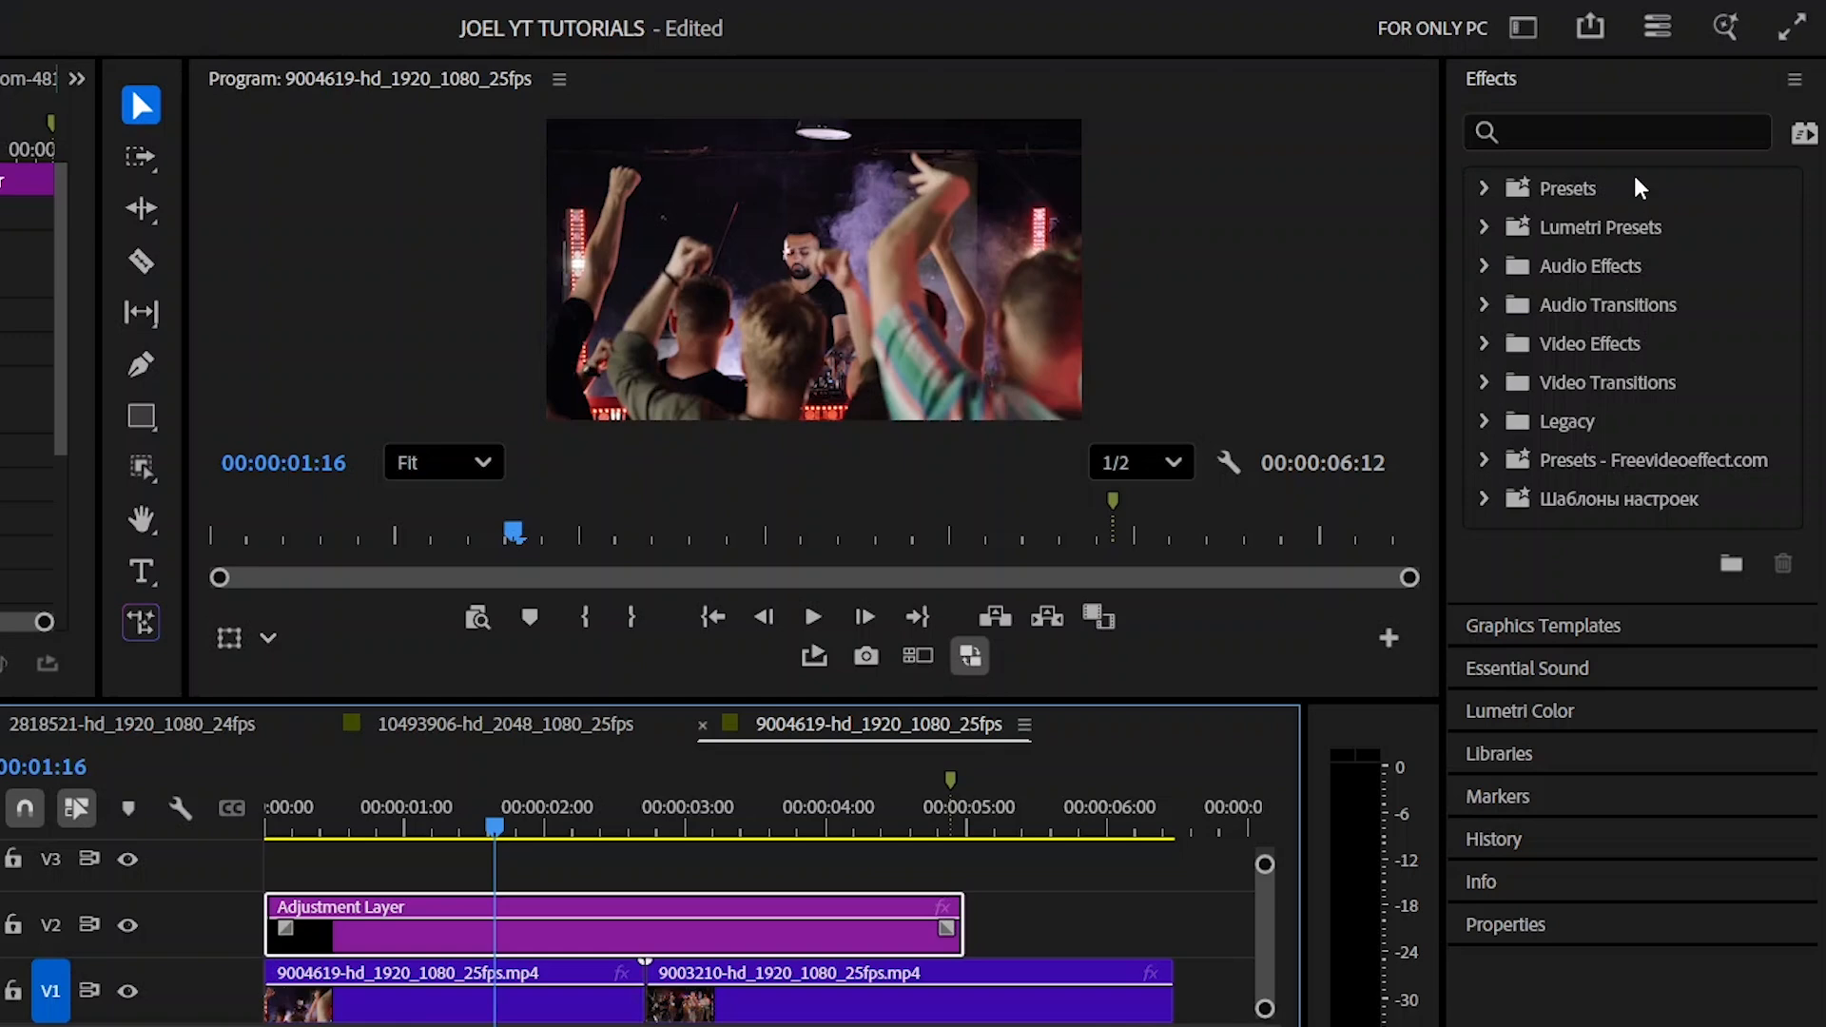
- Find the Directional Blur (Legacy) video effect and apply it to the adjustment layer on V2
left_click(1635, 129)
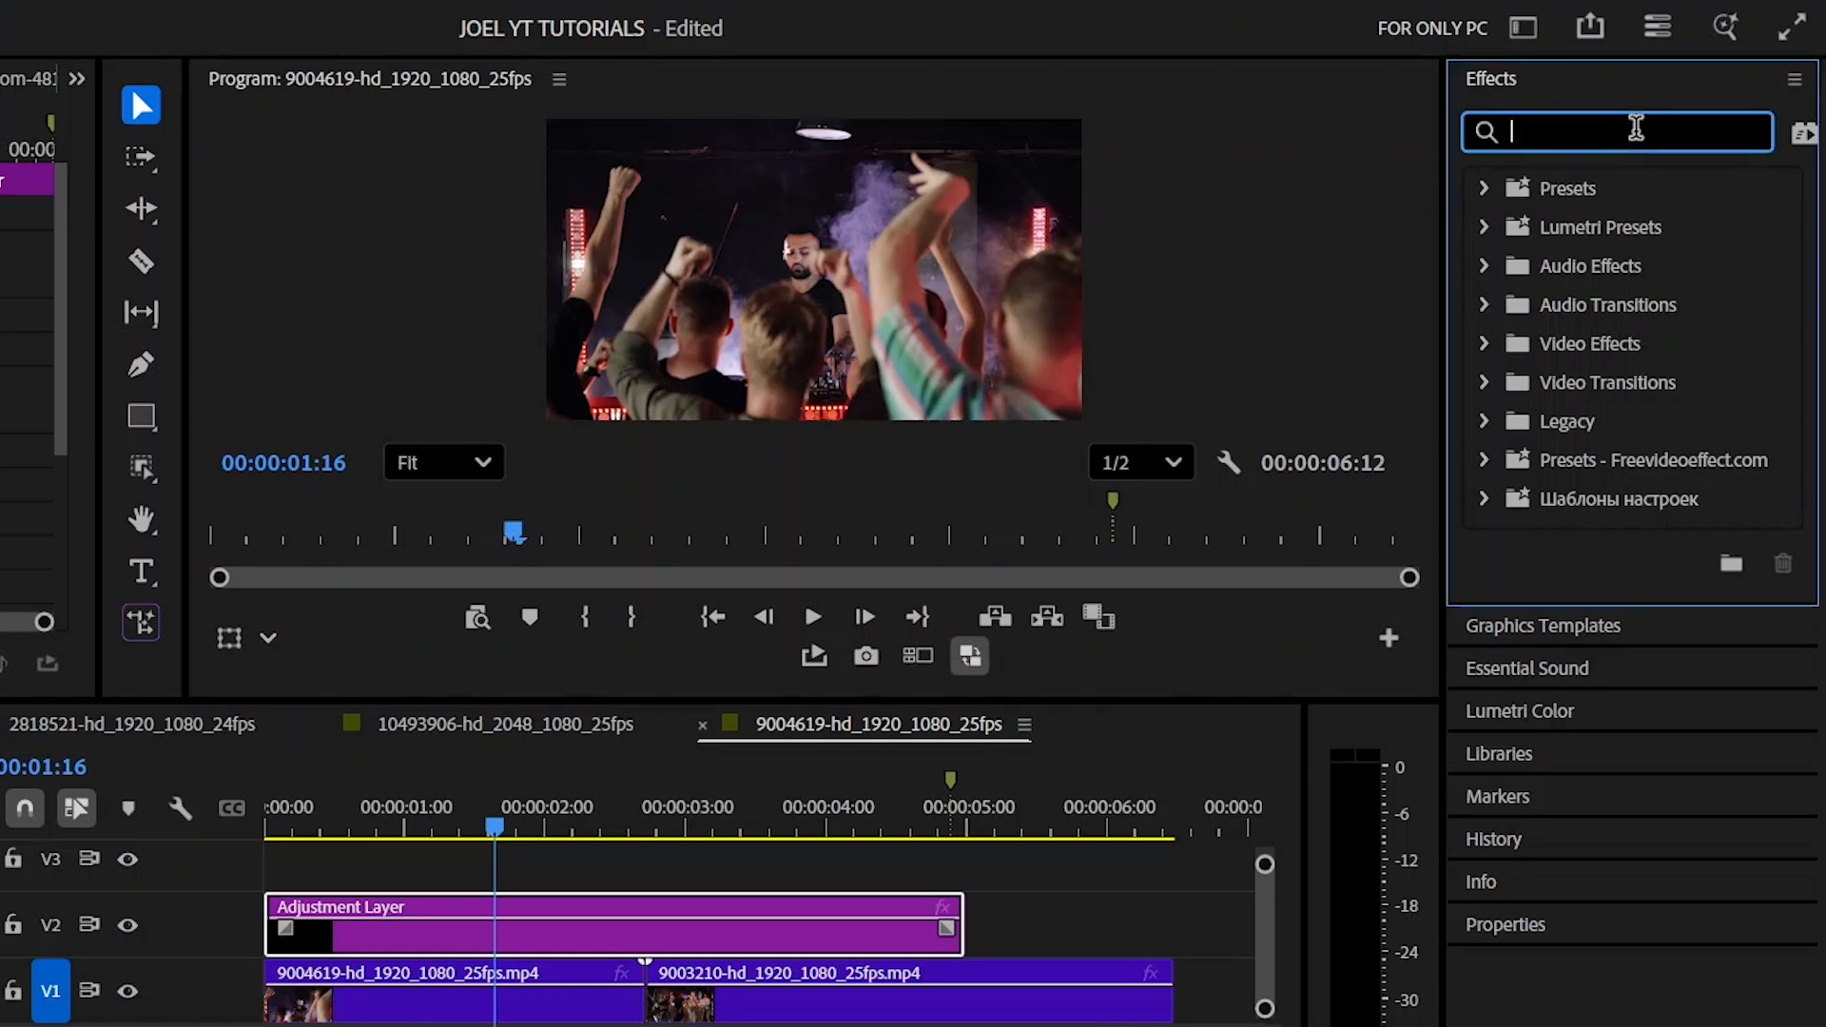
type("dire")
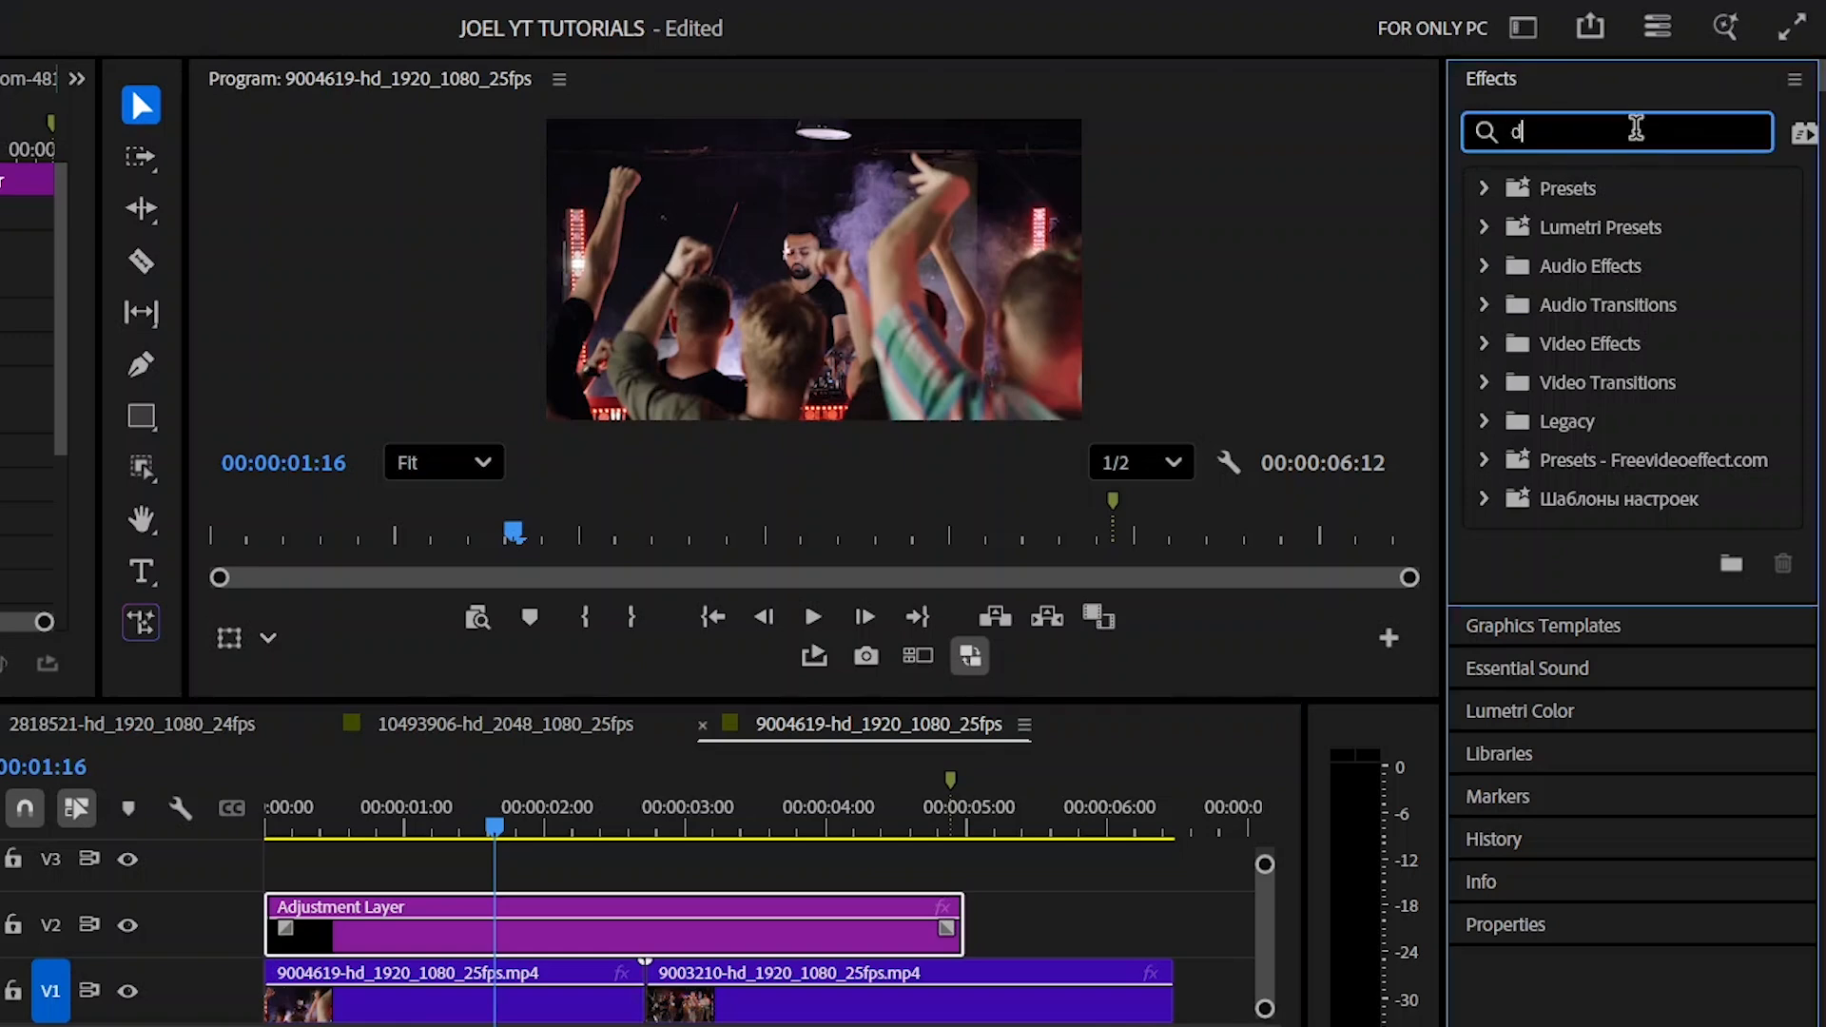
type("ctional")
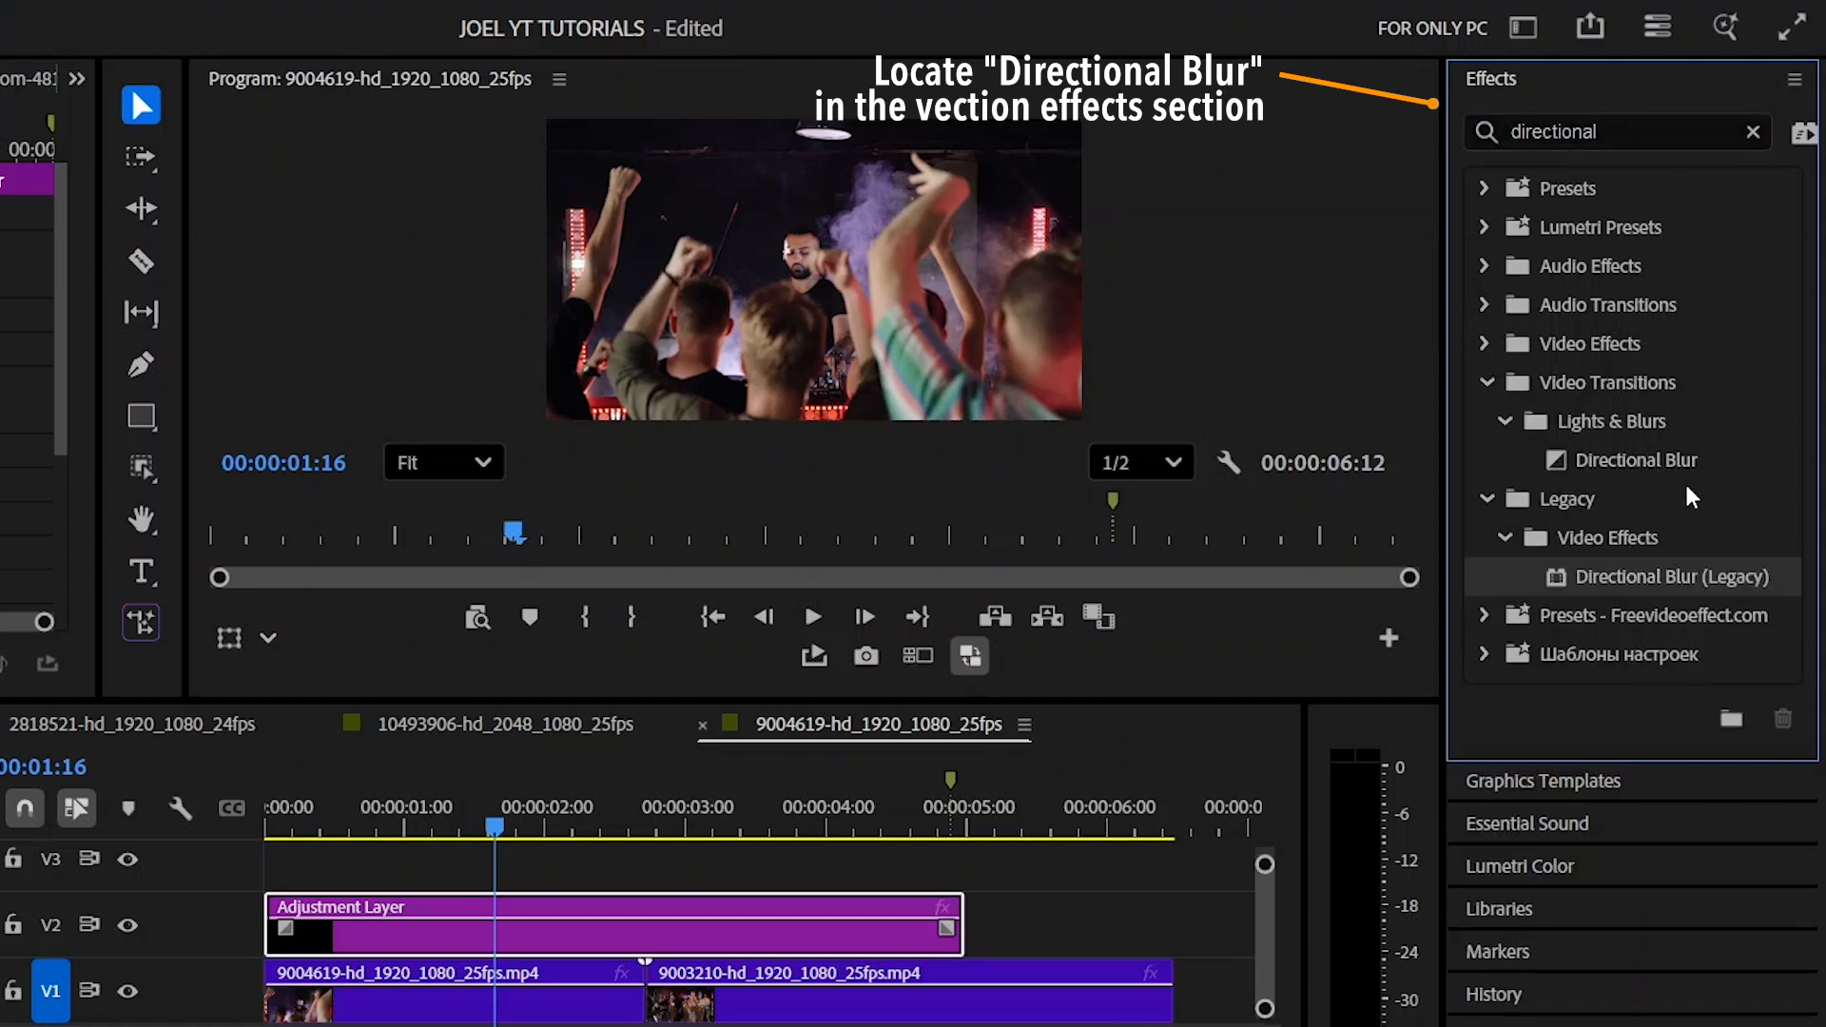
left_click(1487, 384)
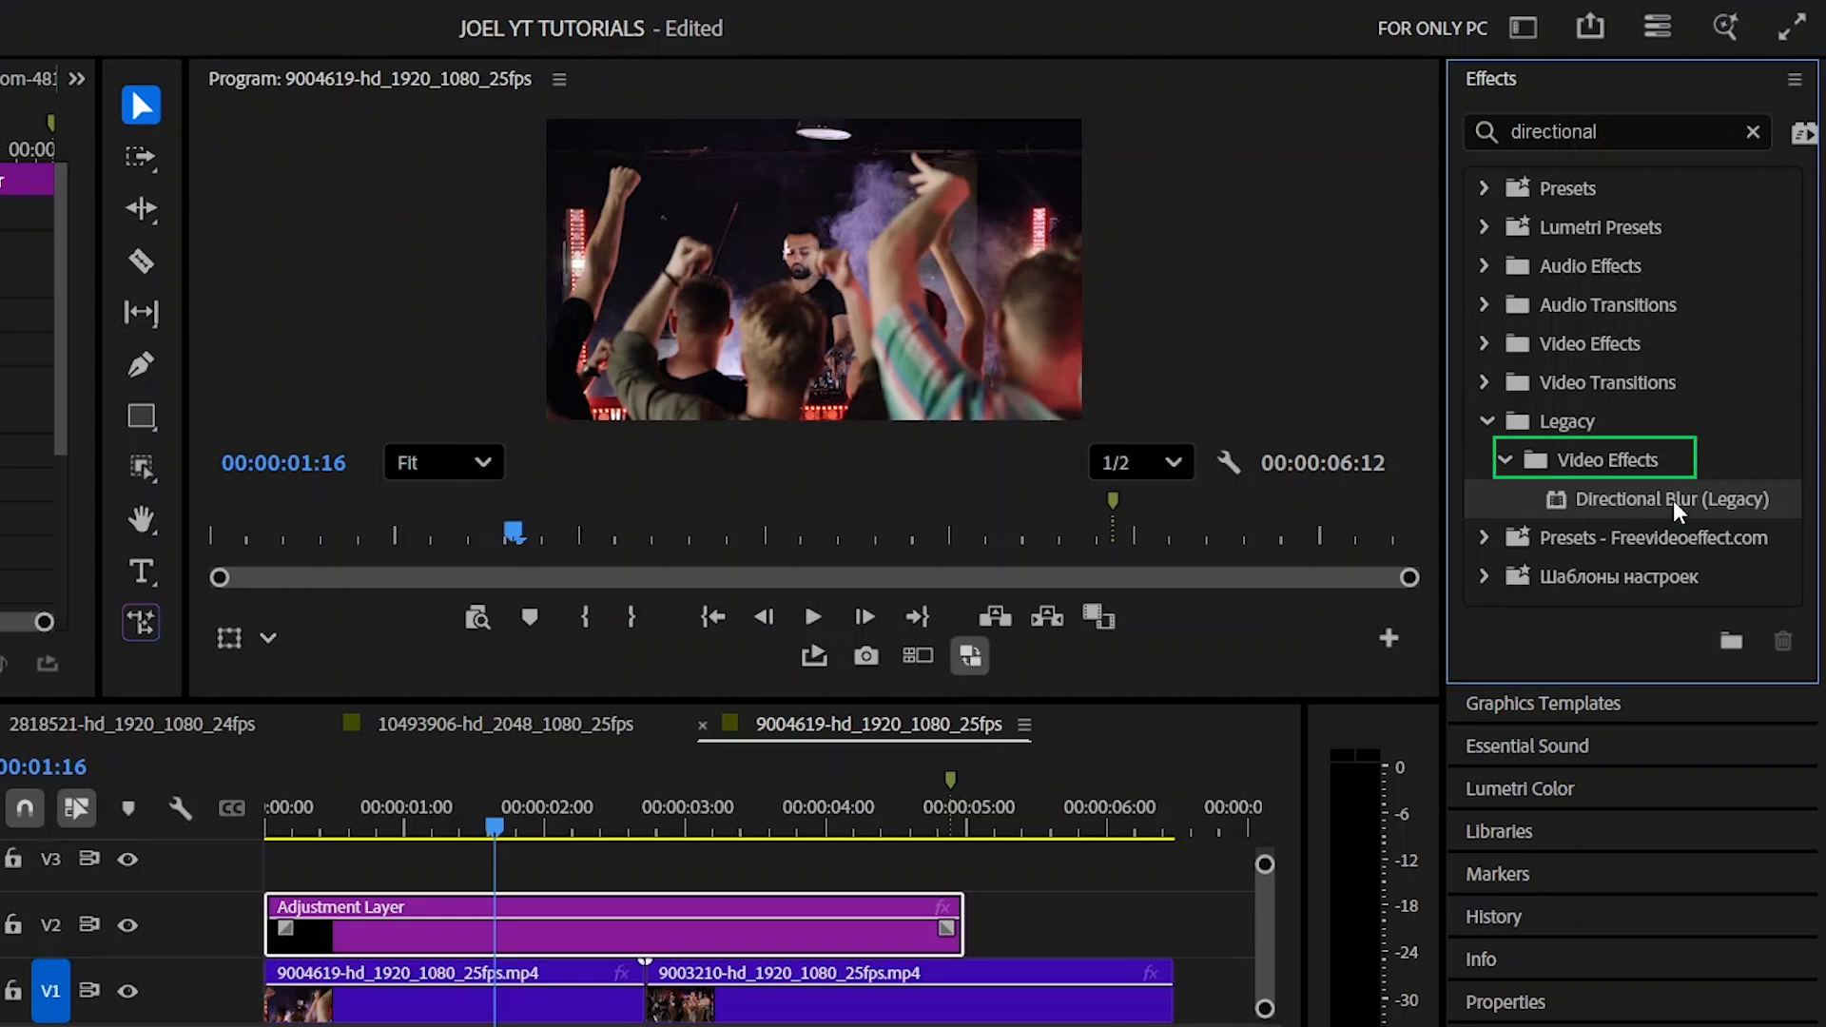
left_click_drag(1678, 511, 561, 951)
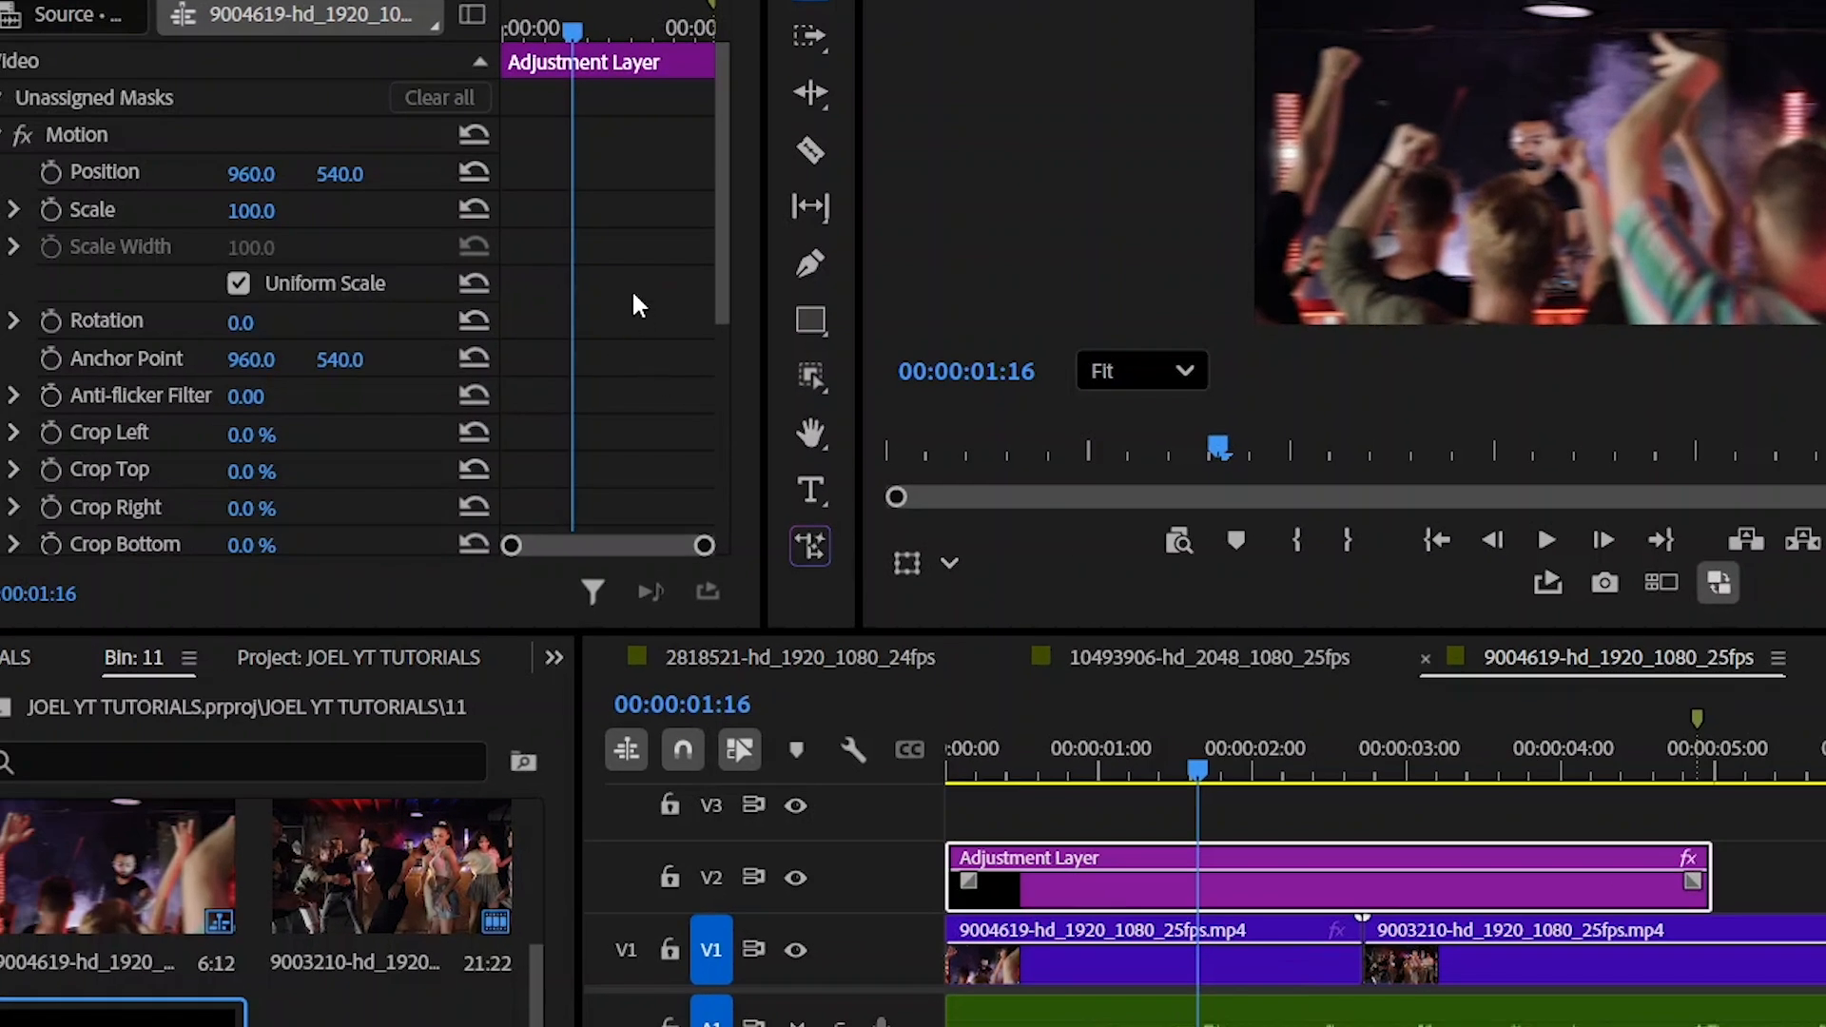
- Set the Blur Length of the adjustment layer's Directional Blur (Legacy) effect to 30
scroll(627, 309, "down", 10)
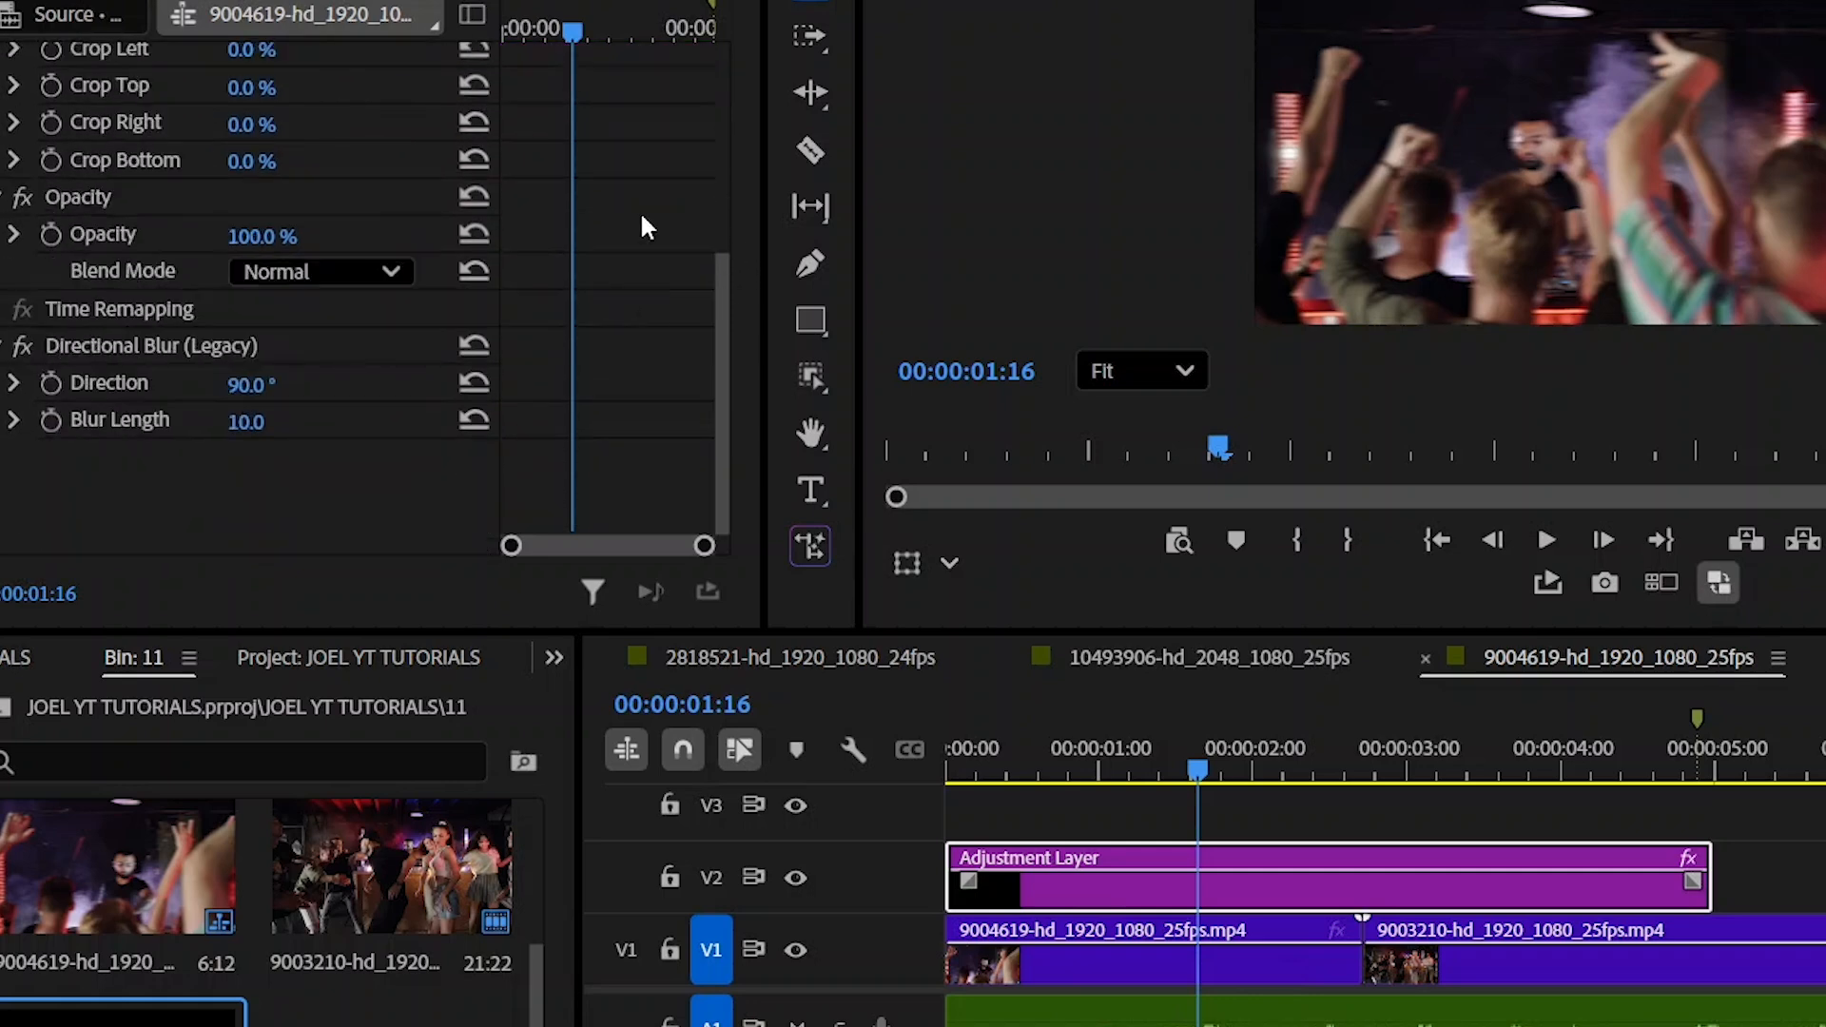
left_click(171, 354)
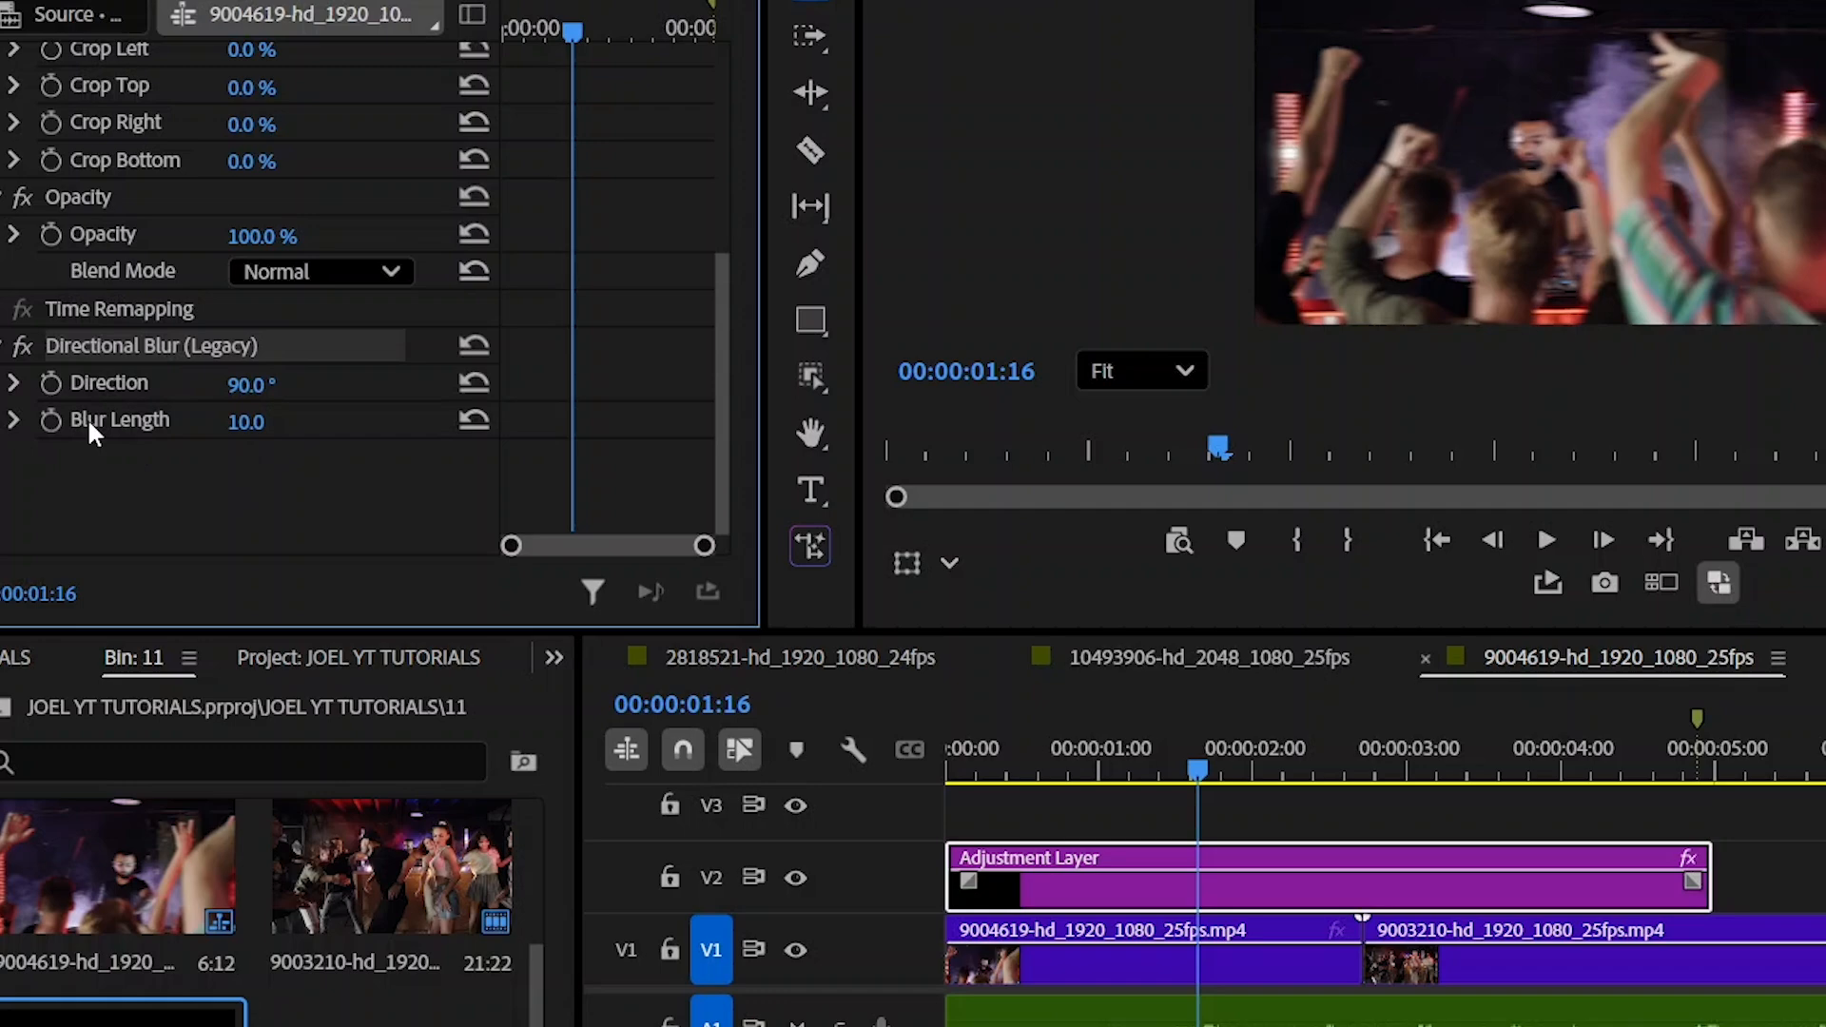
left_click(246, 424)
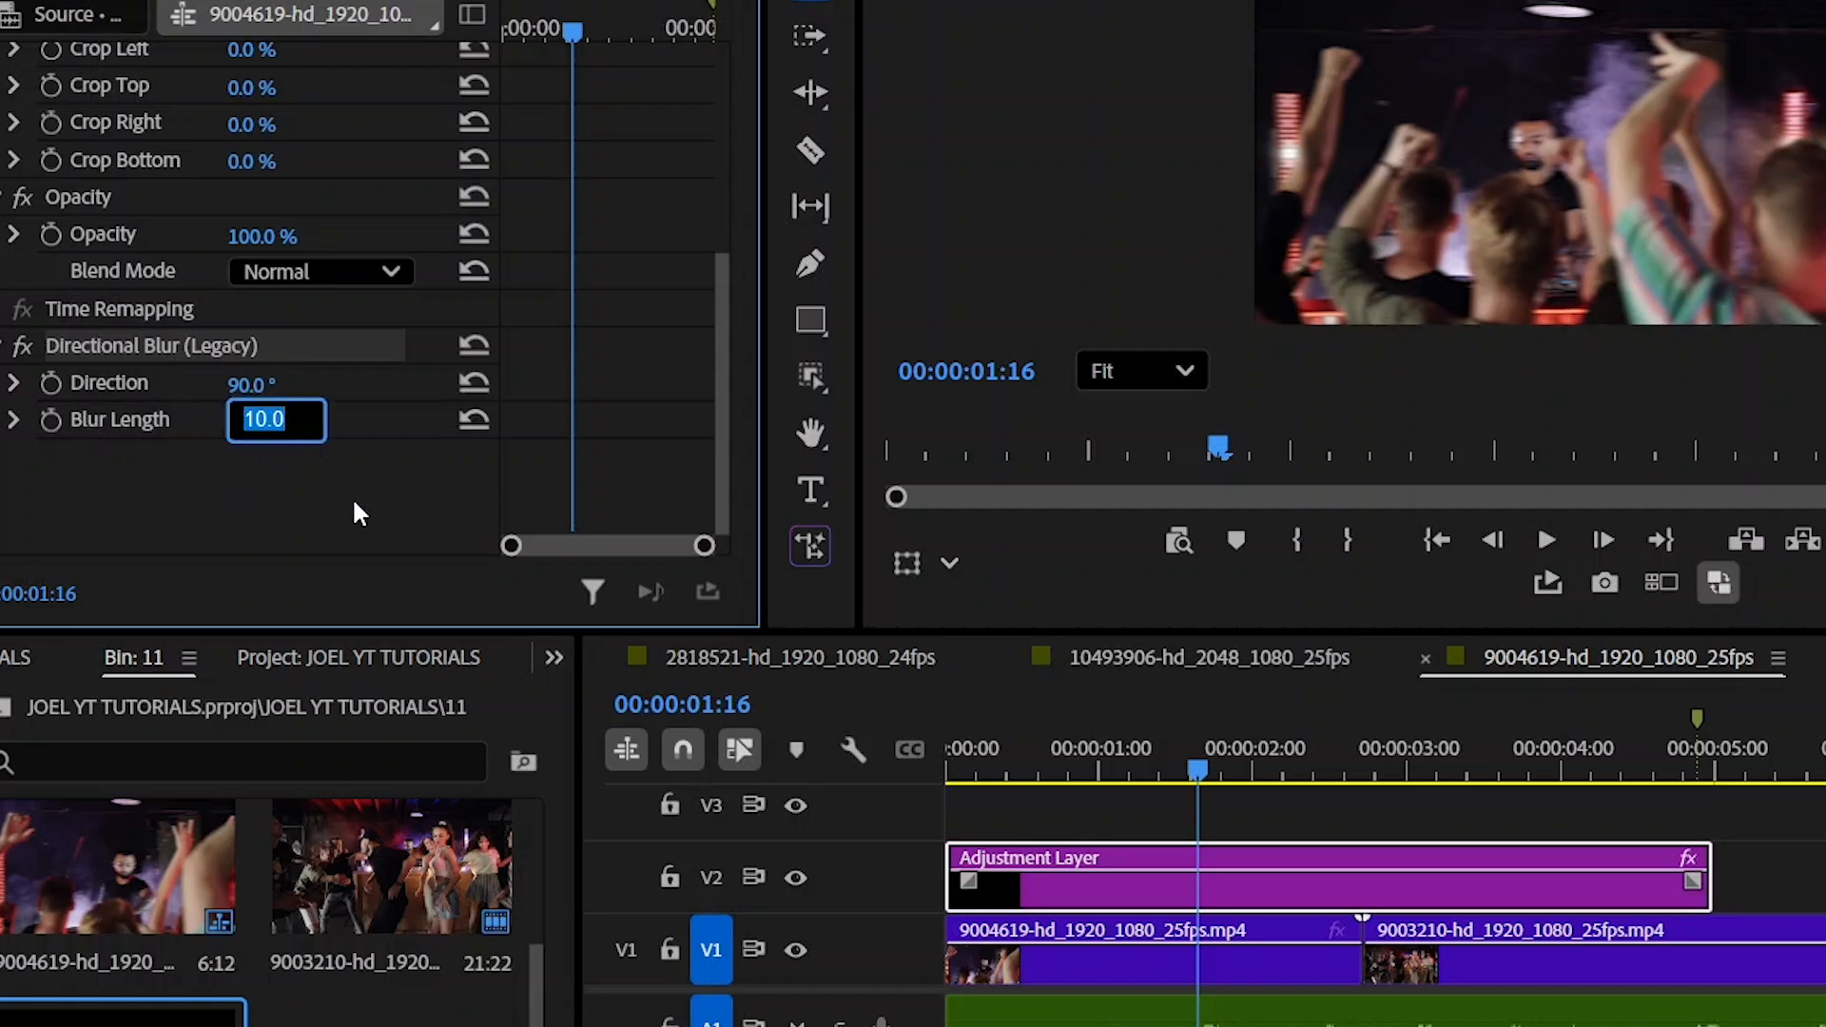
type("30")
key("Return")
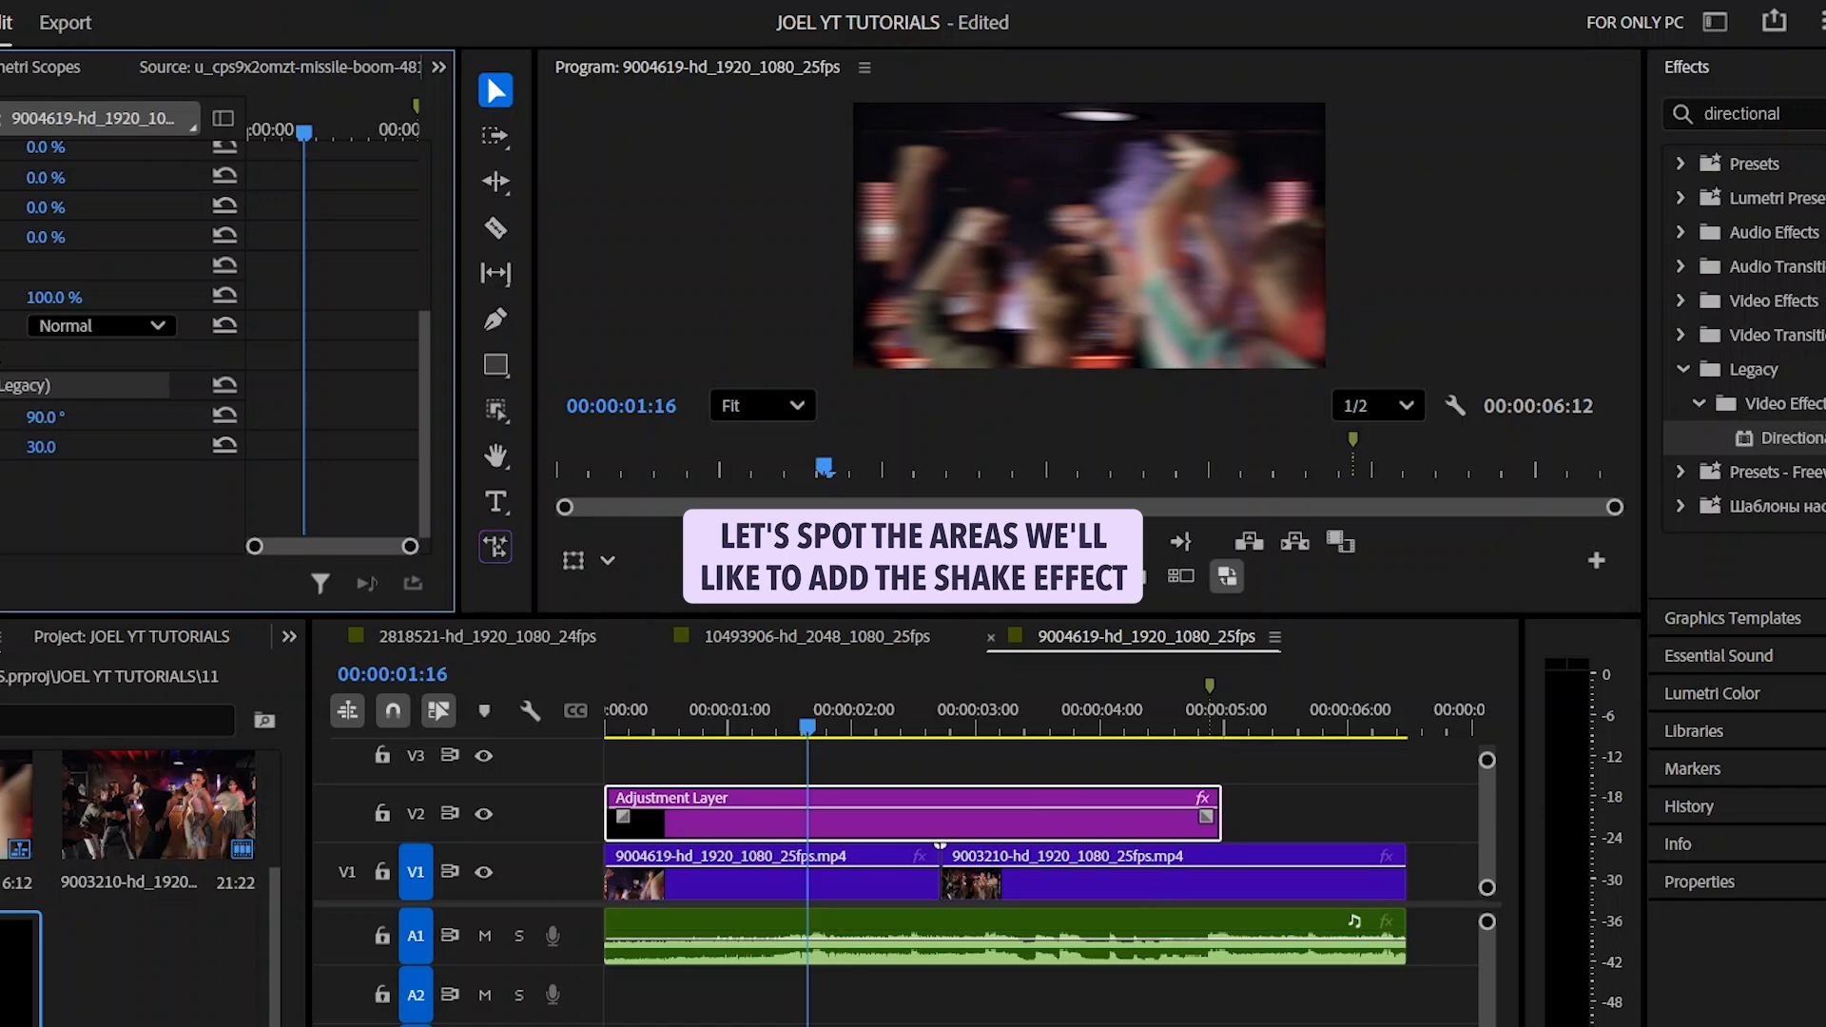
- Preview the first clip to find where the shake starts, and split the adjustment layer at 00:00:01:14
left_click_drag(950, 1026, 797, 1026)
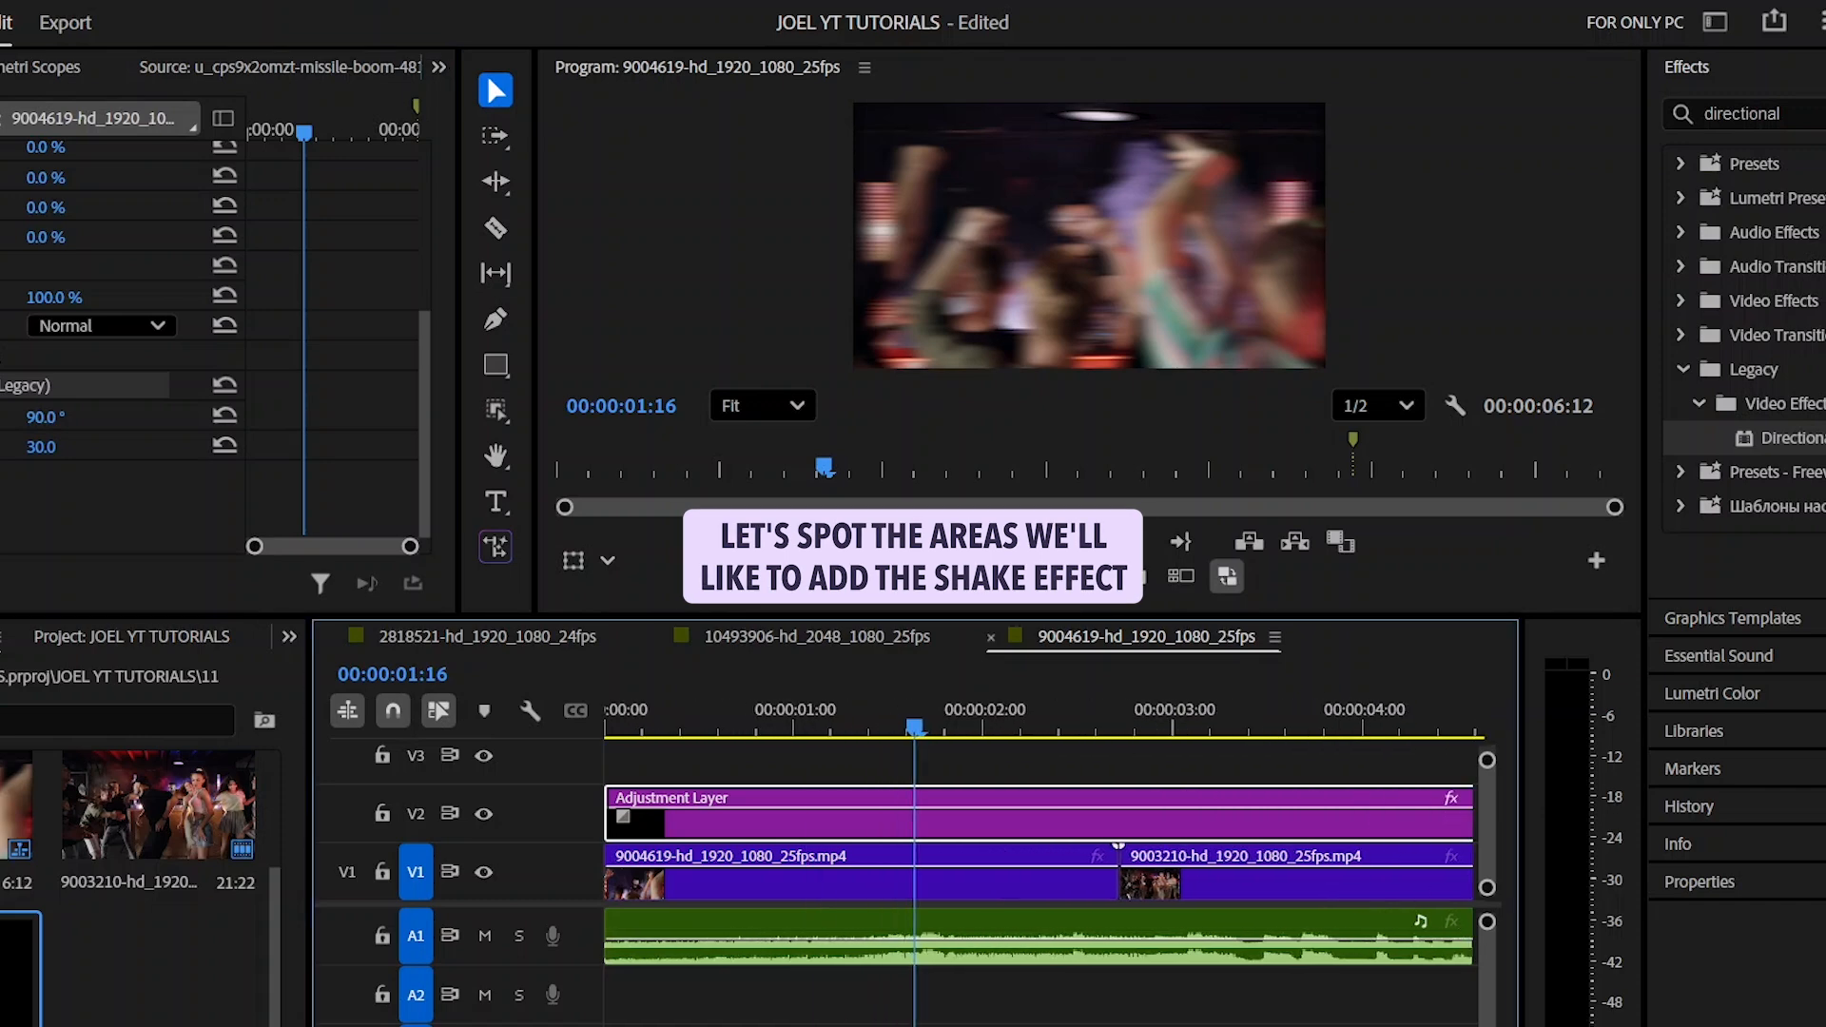
left_click(897, 727)
left_click_drag(899, 730, 807, 755)
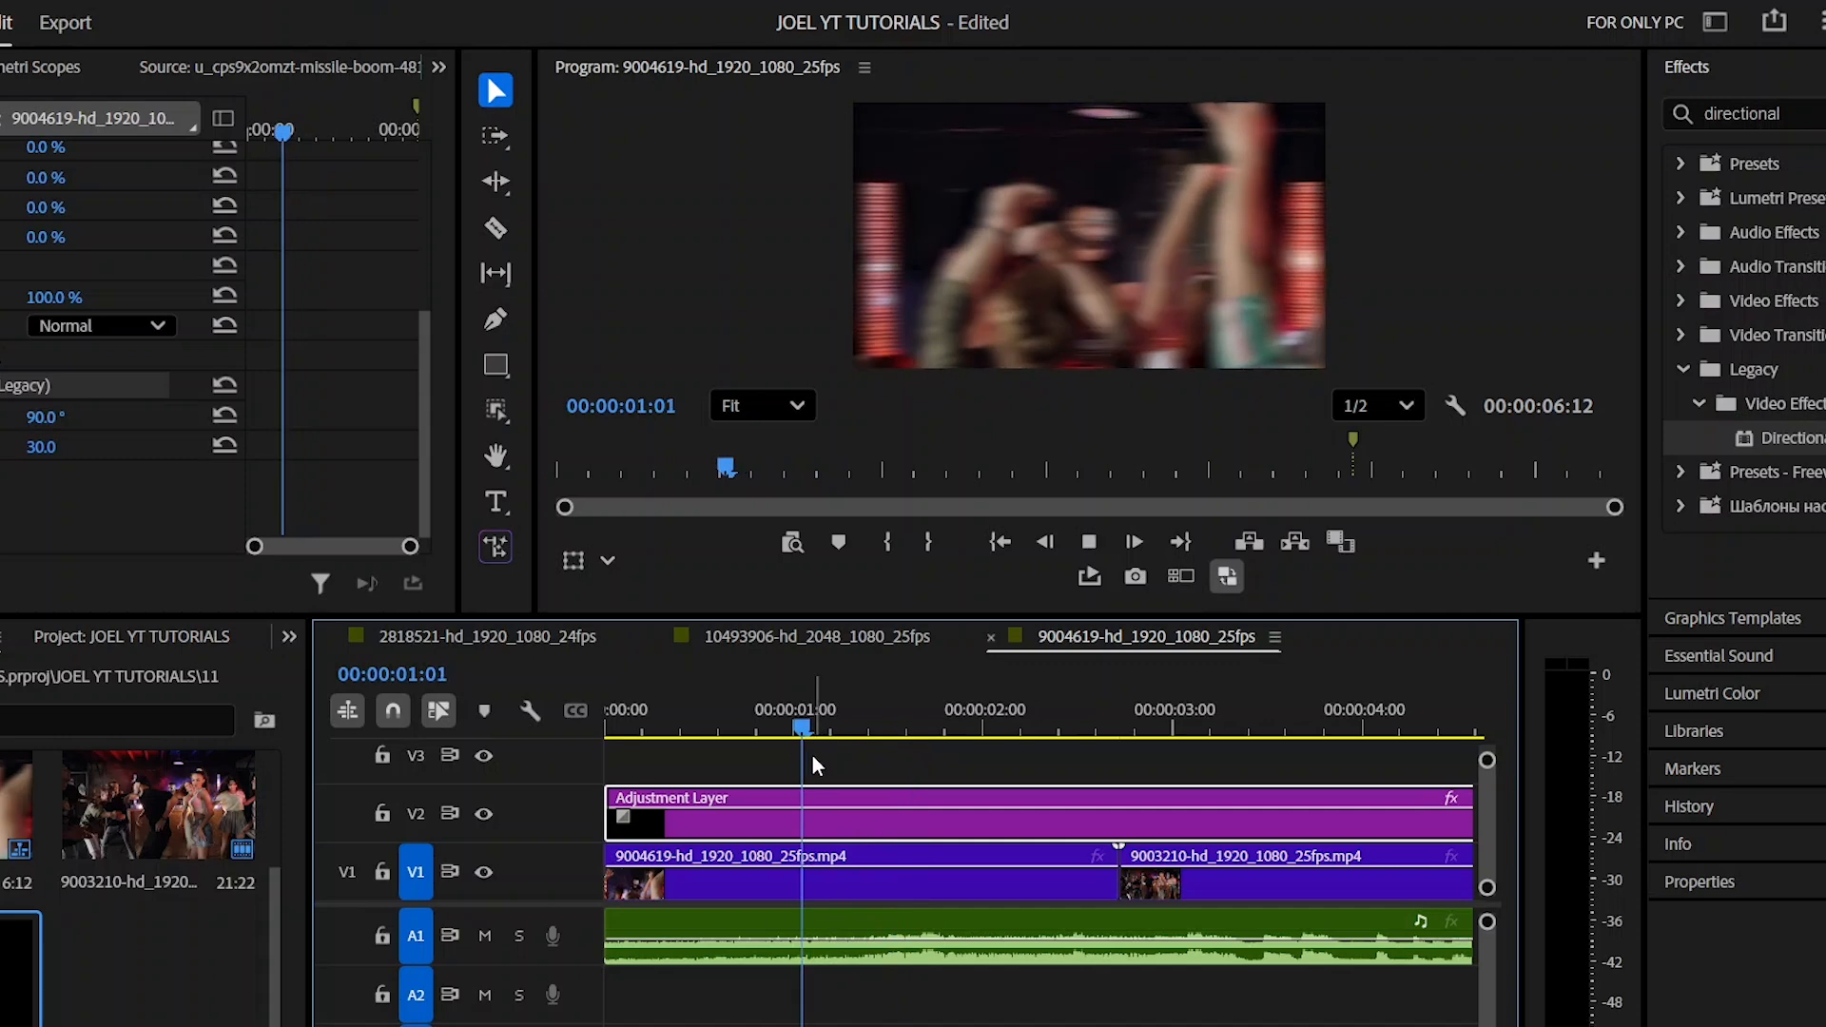
key("space")
left_click(911, 715)
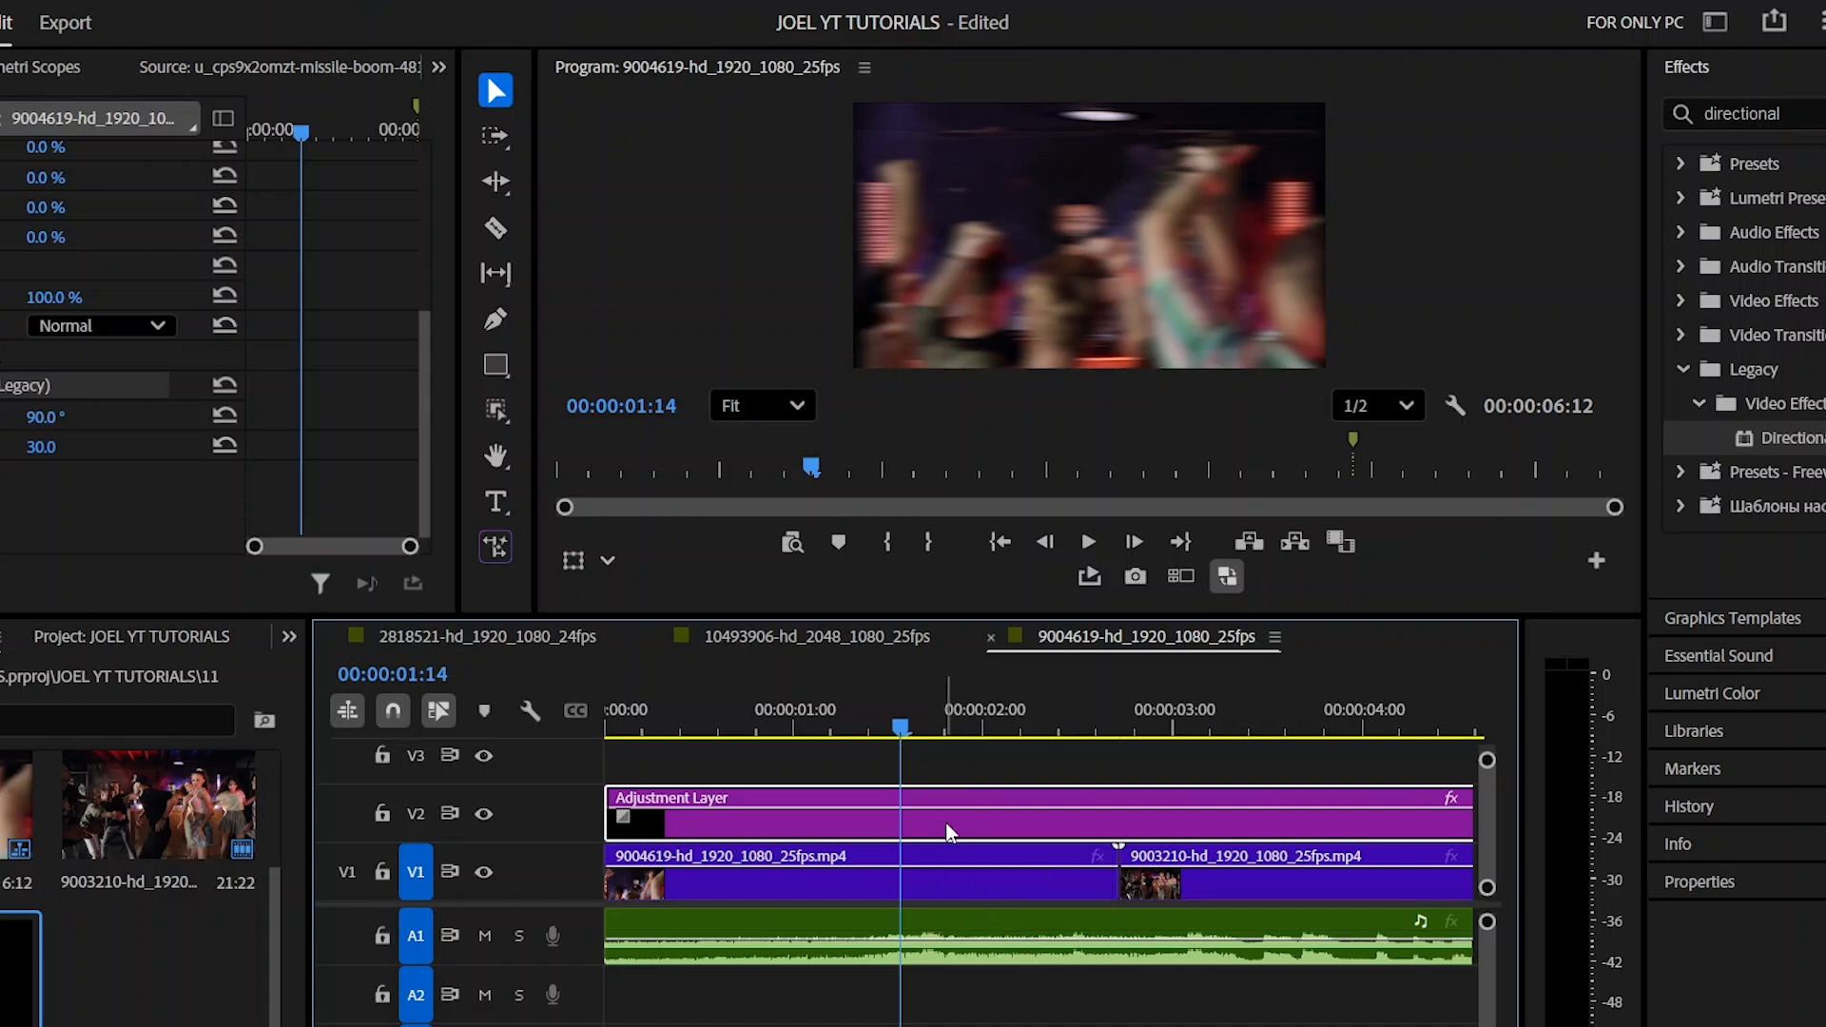
key("c")
left_click(908, 819)
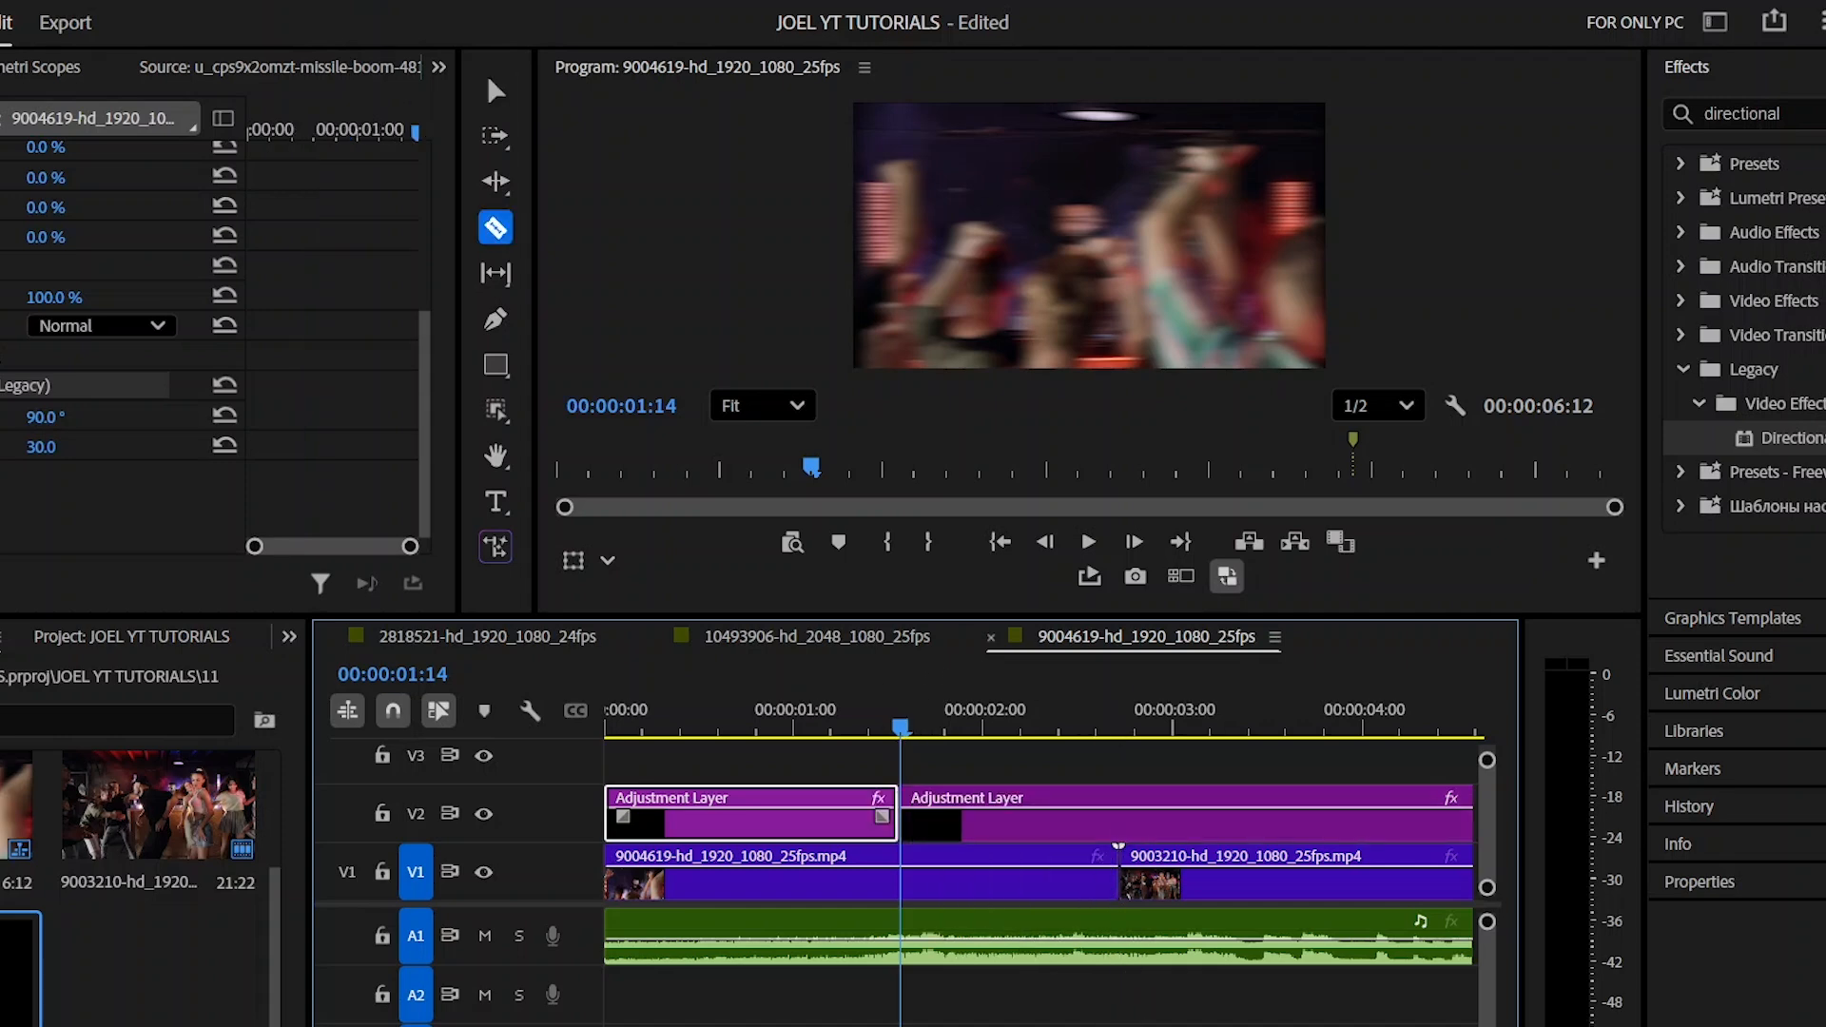
- Split the adjustment layer frame by frame at 00:00:01:15, 00:00:01:16 and 00:00:01:17
key("equal")
key("equal")
key("equal")
key("equal")
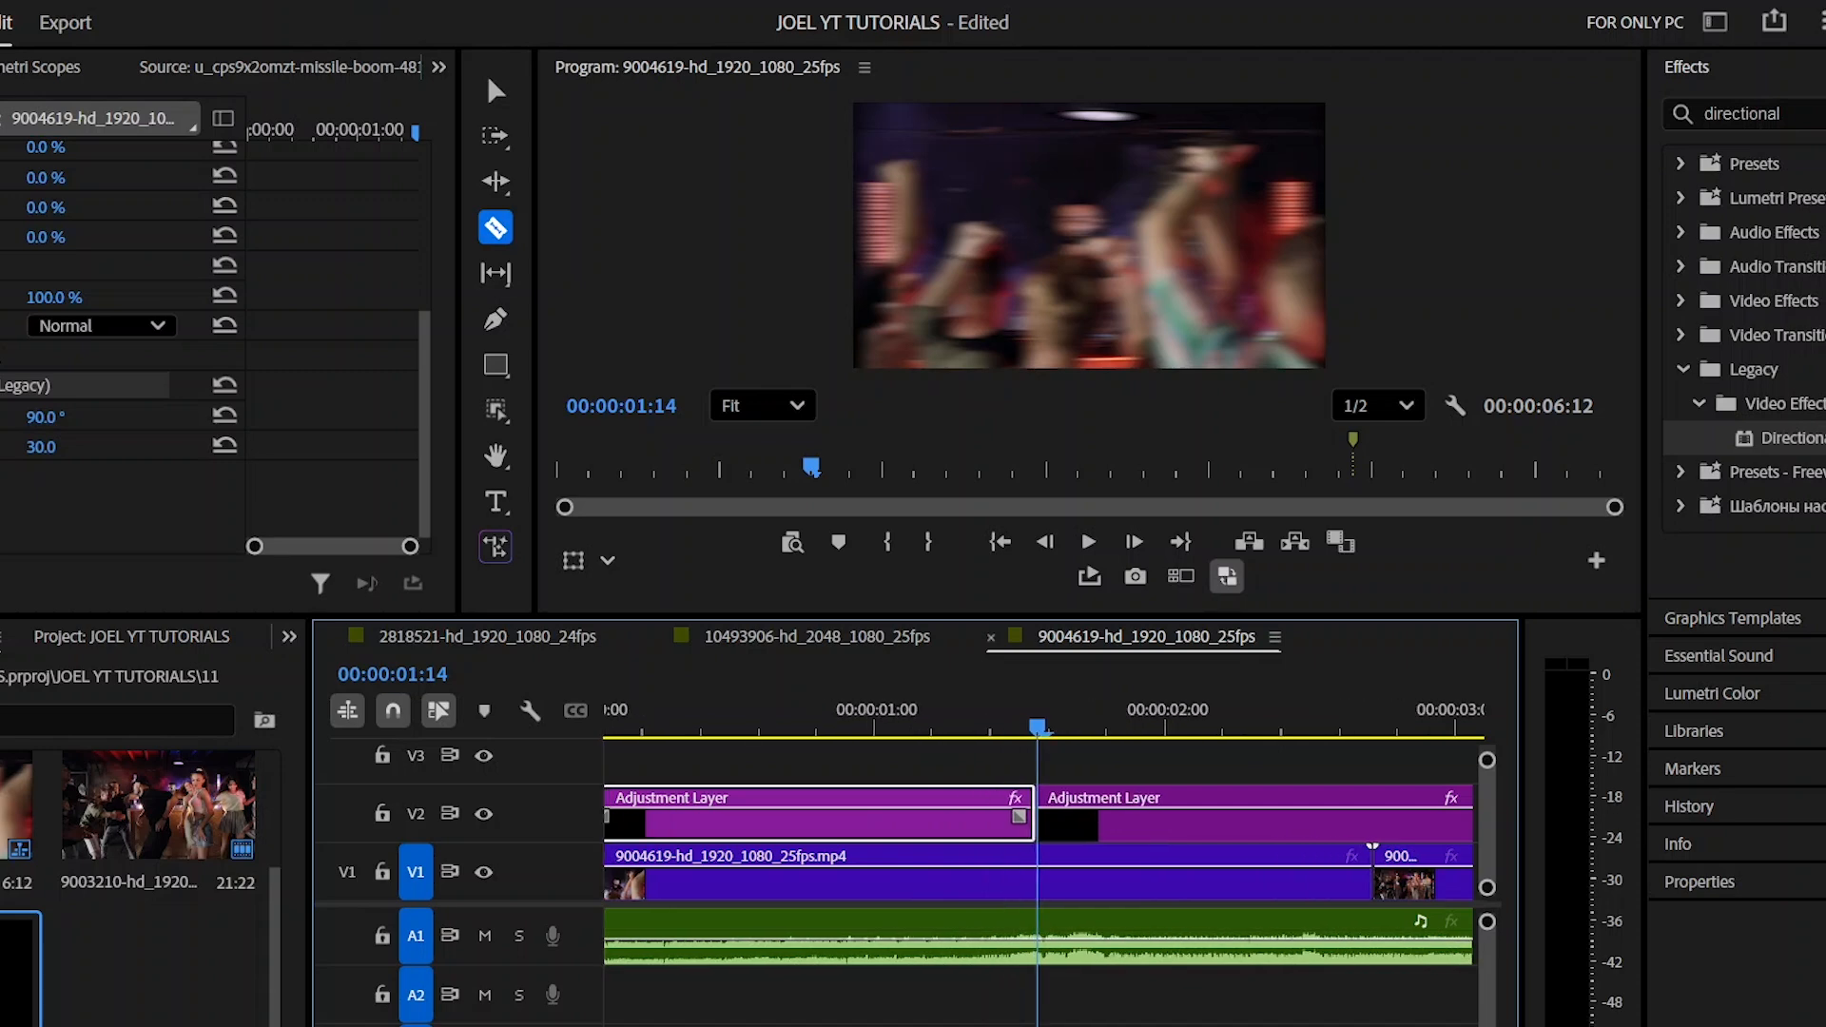
key("equal")
key("equal")
key("equal")
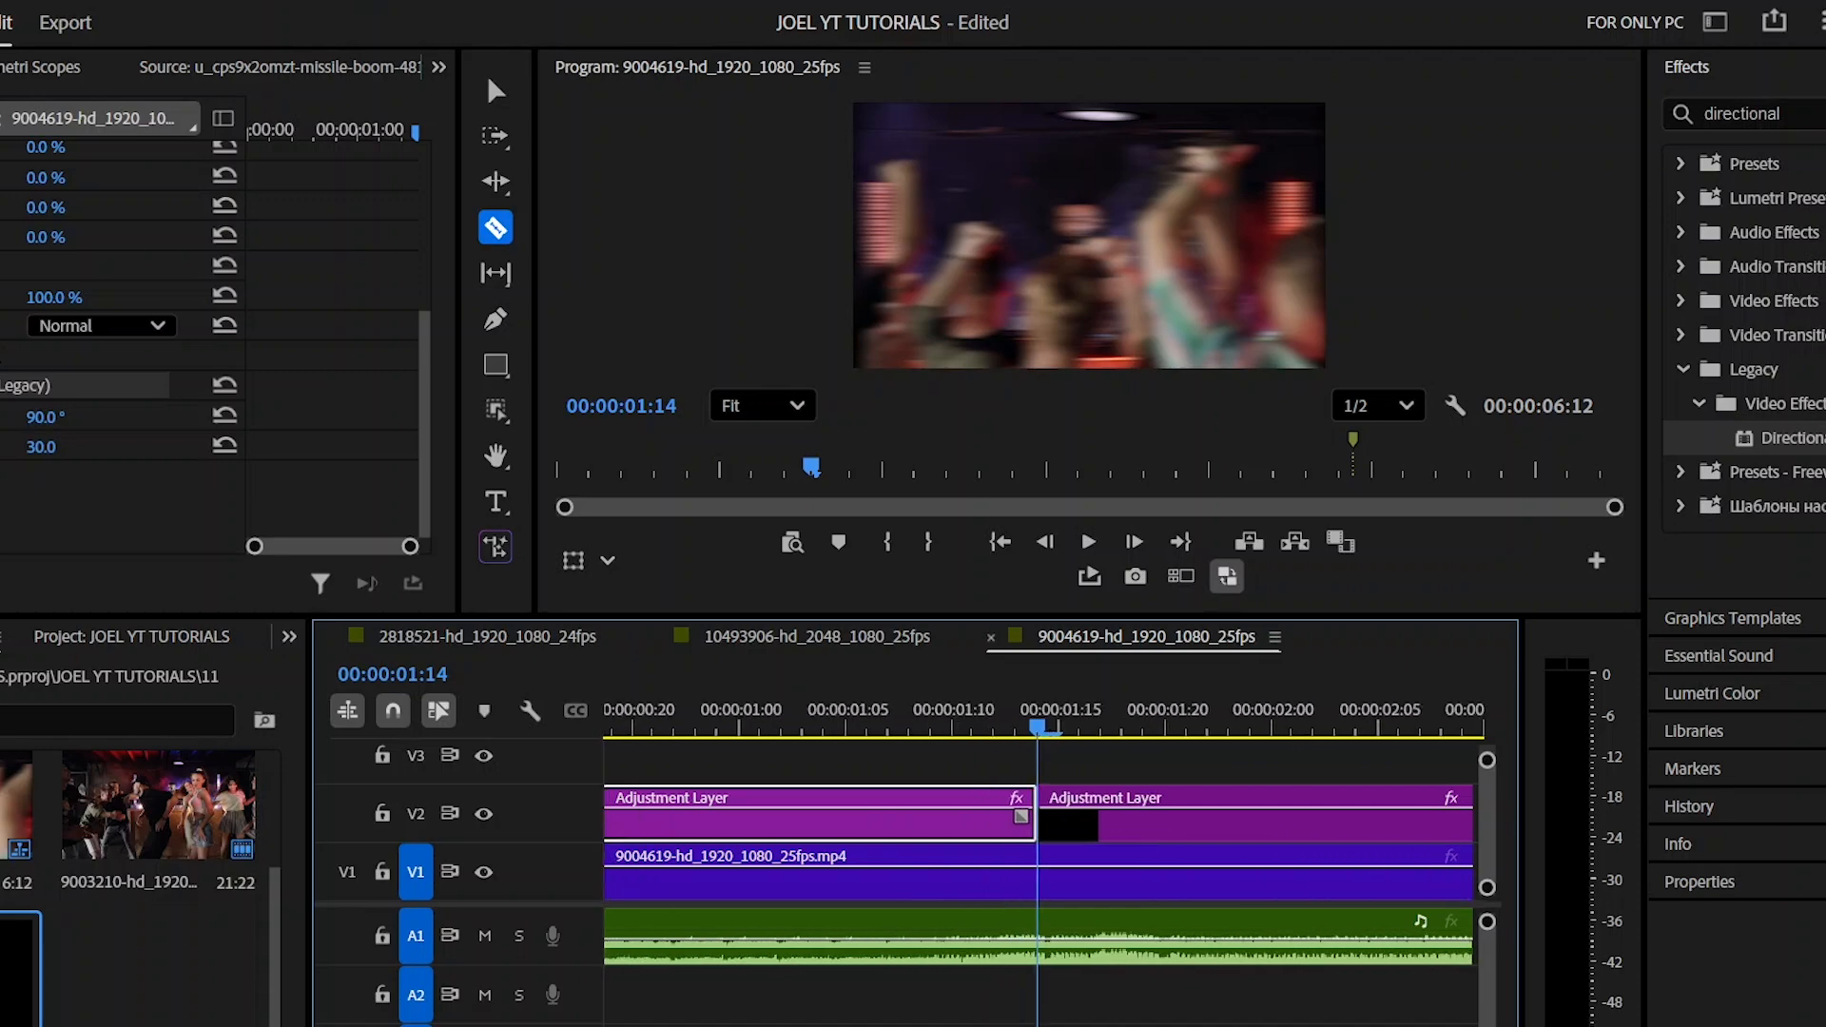
key("Right")
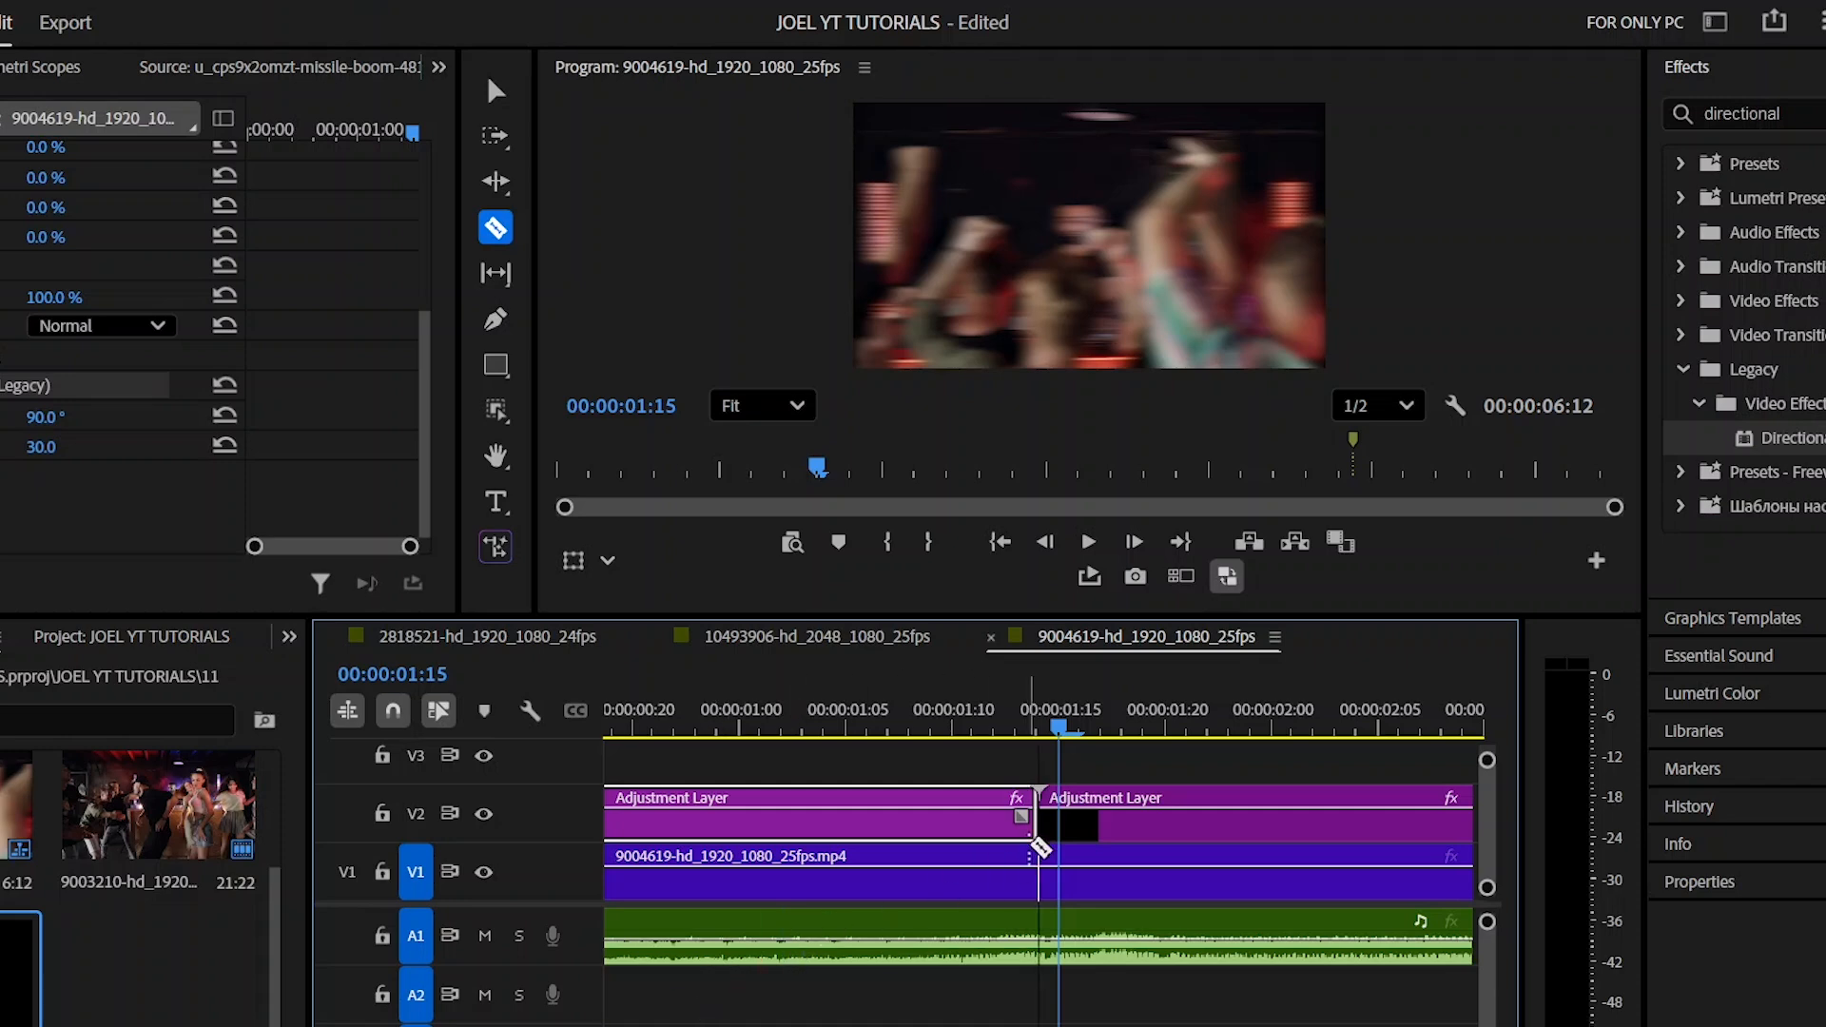
left_click(1071, 813)
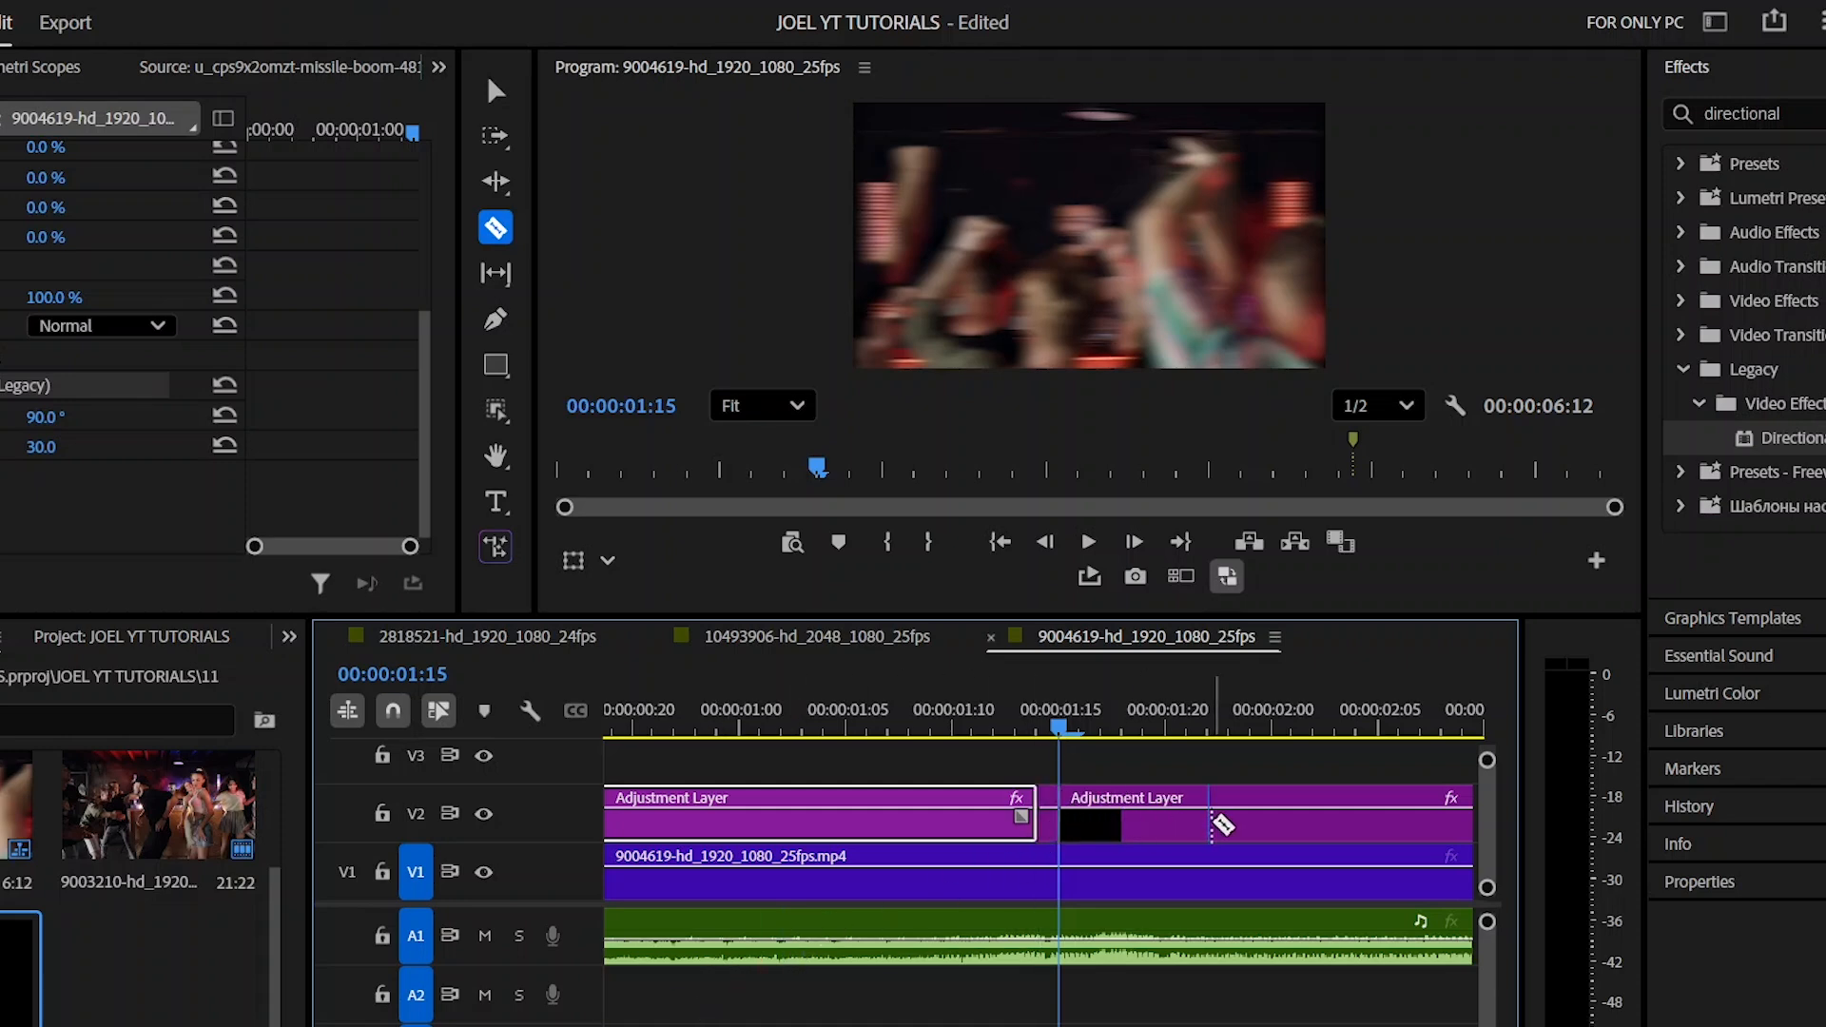
key("Right")
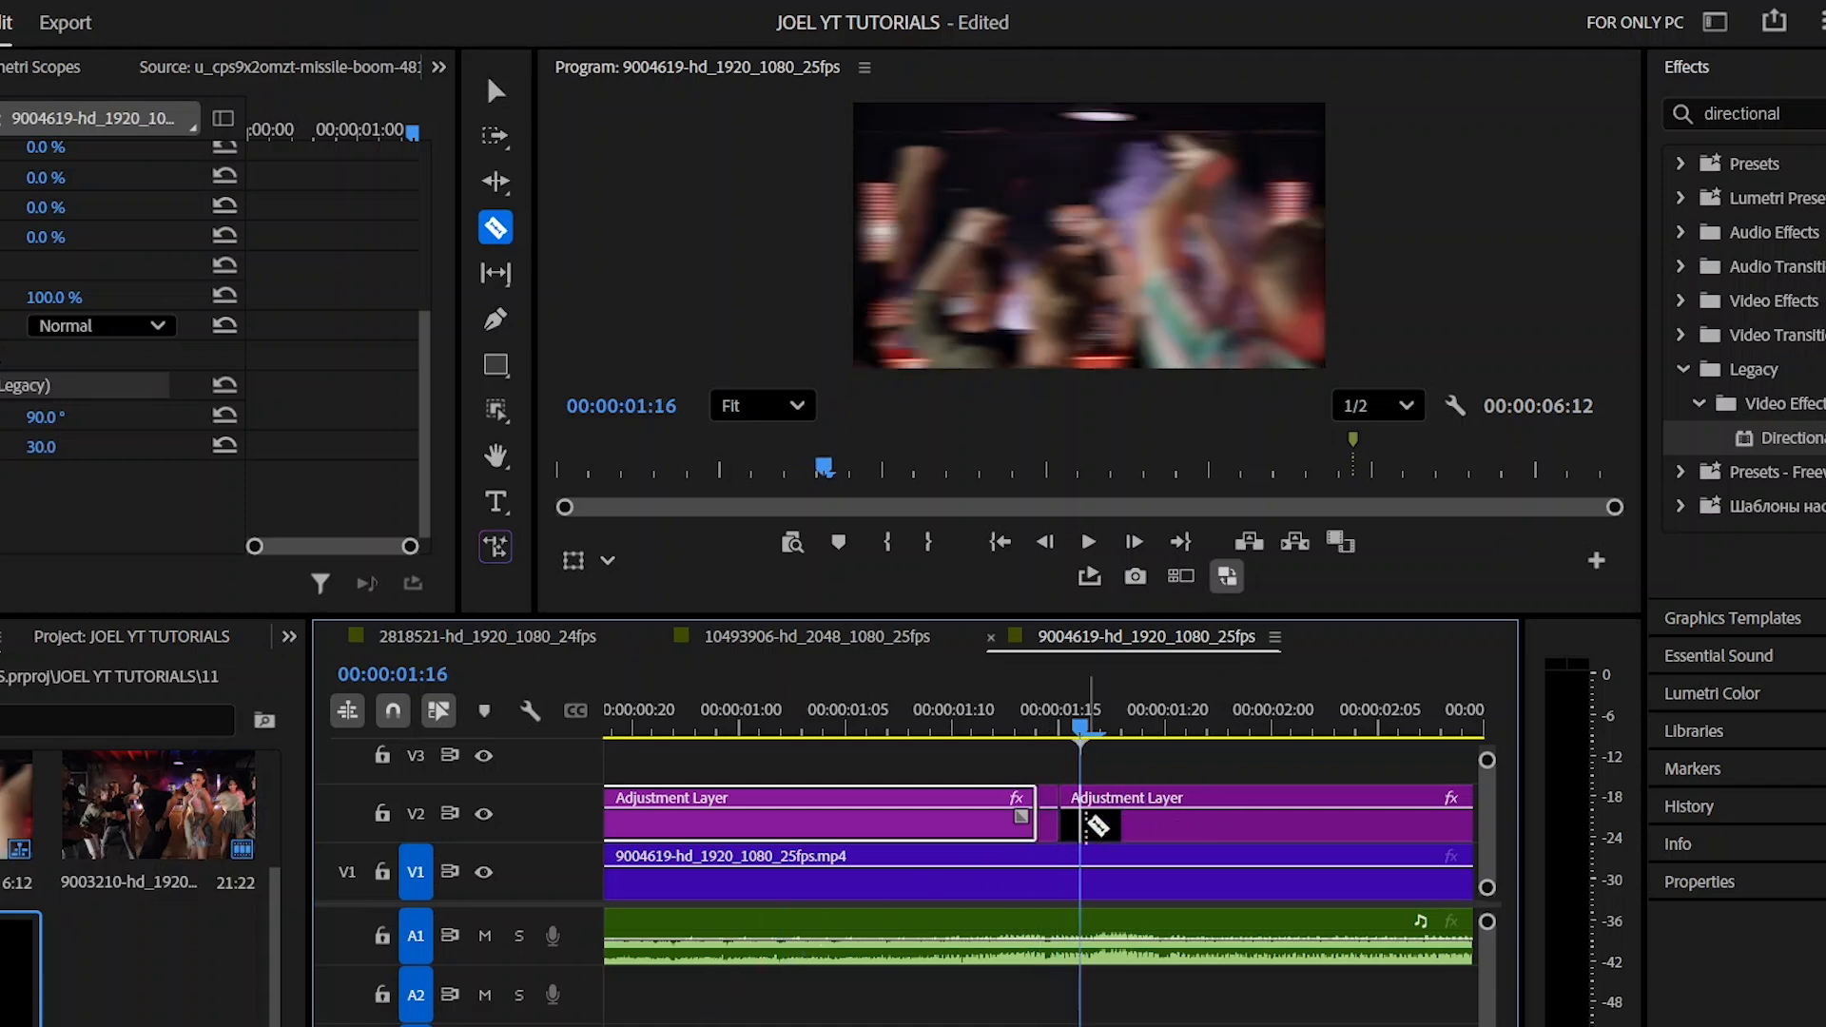
left_click(1084, 817)
key("Right")
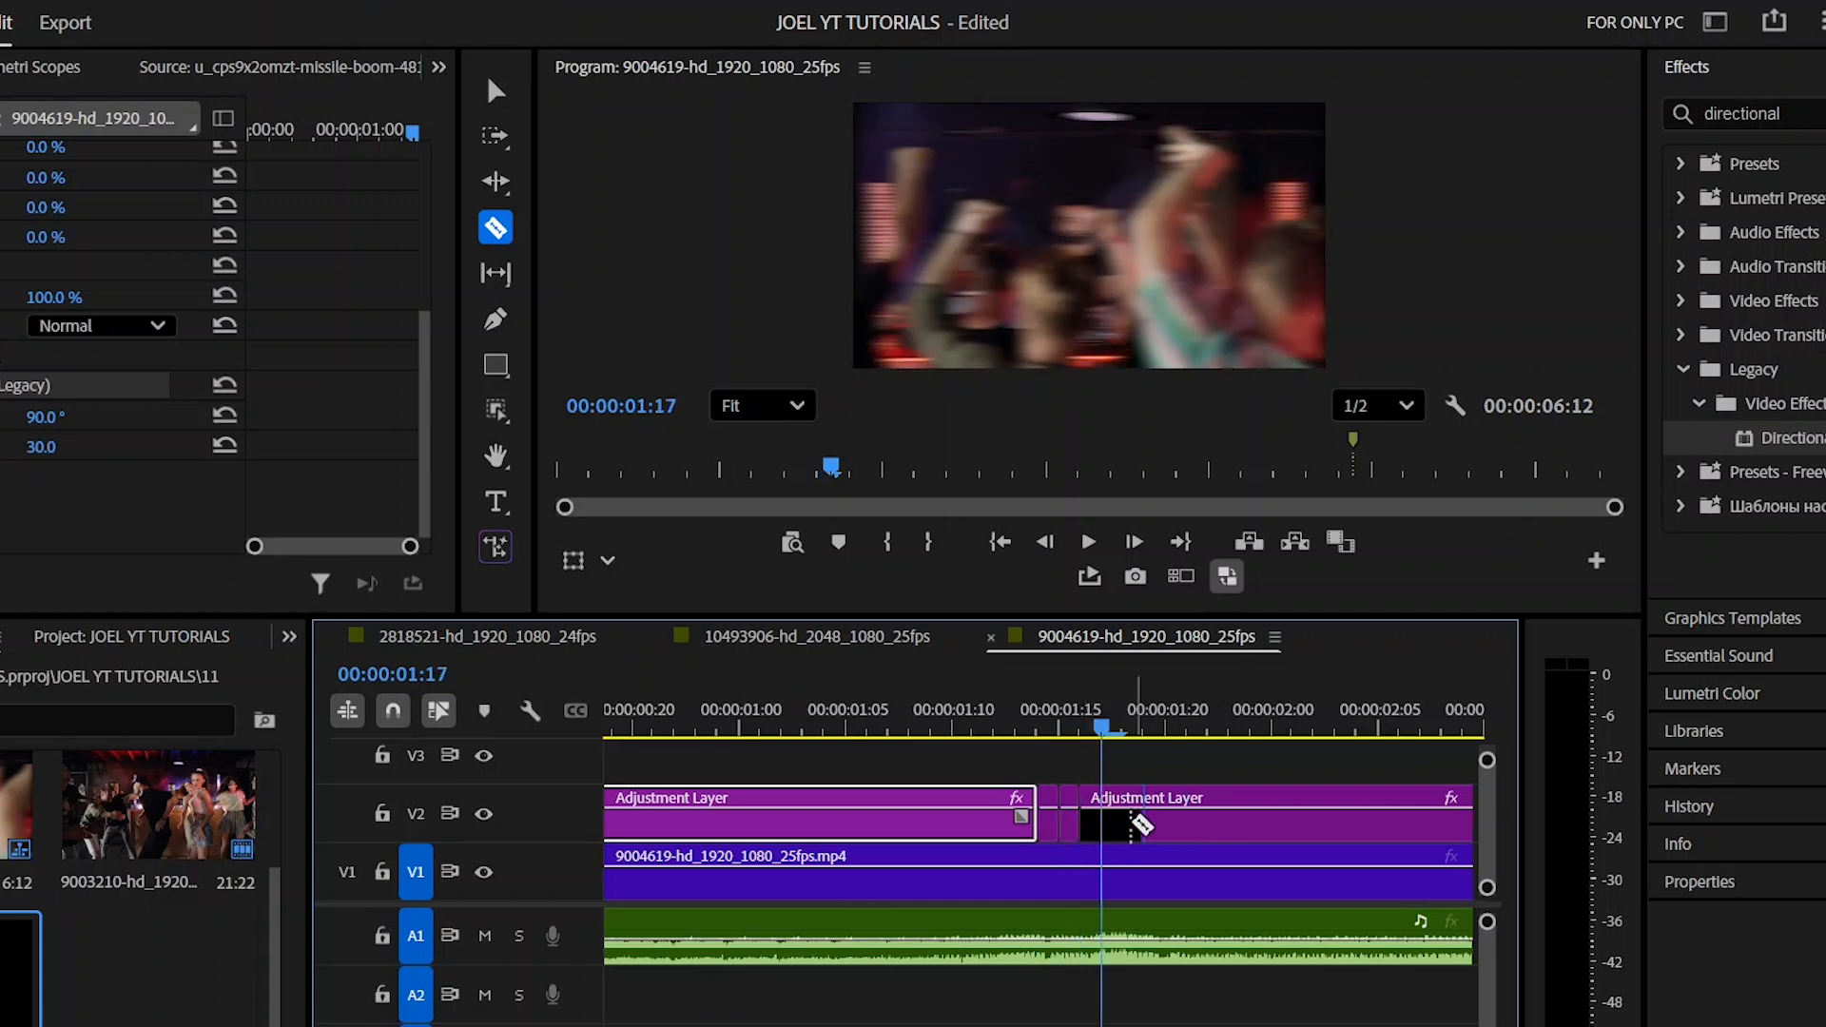
left_click(1105, 821)
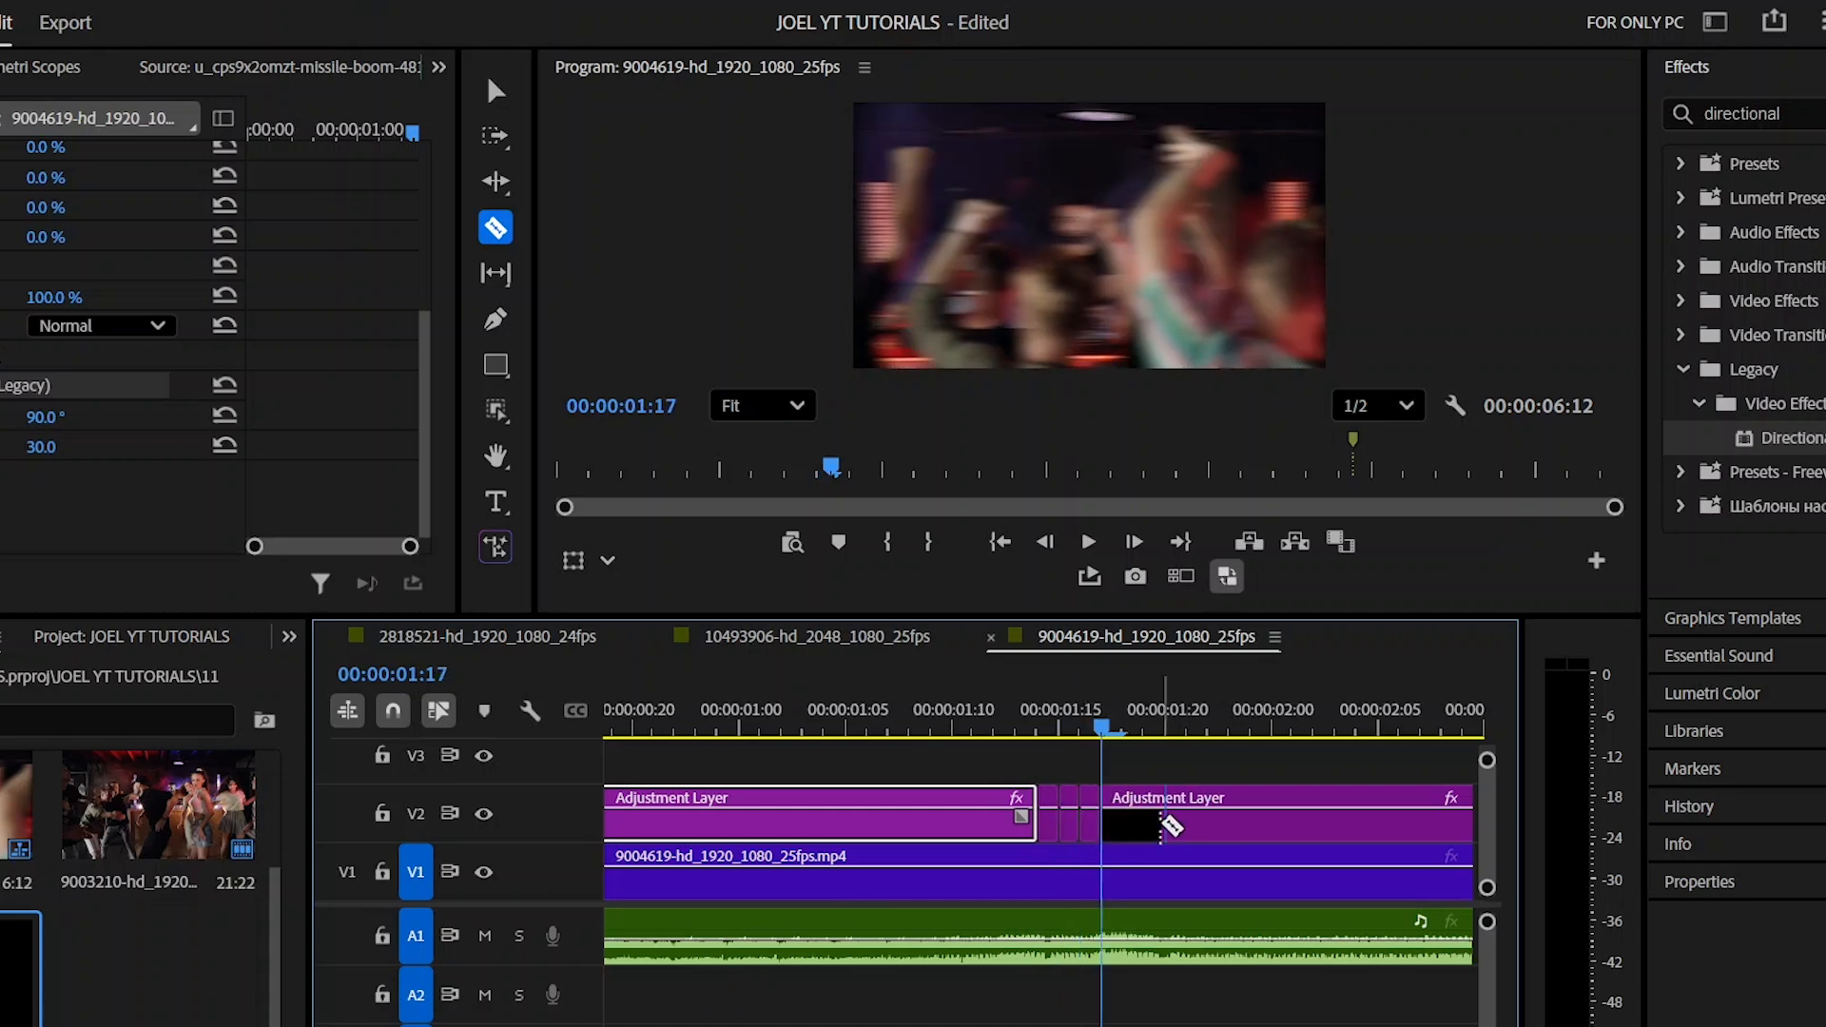
- Continue splitting the adjustment layer at every frame from 00:00:01:18 through 00:00:01:21
key("Right")
left_click(1123, 823)
key("Right")
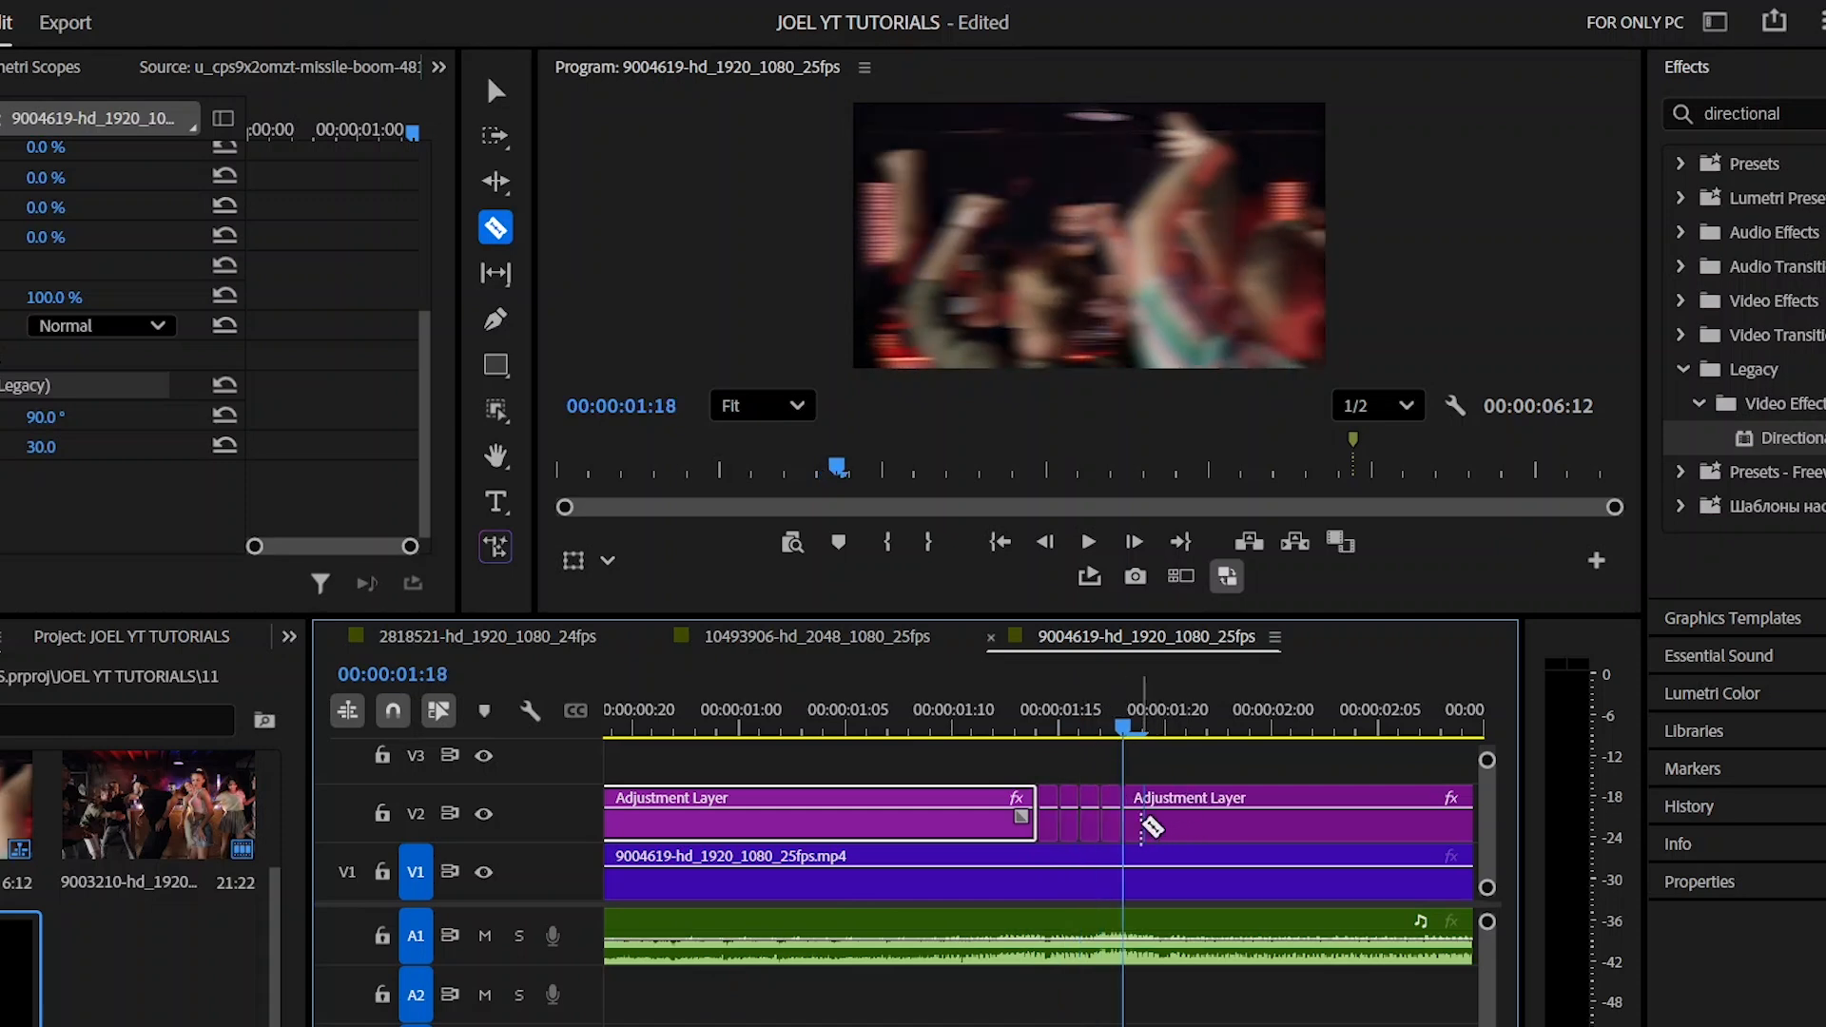
key("Right")
left_click(1167, 824)
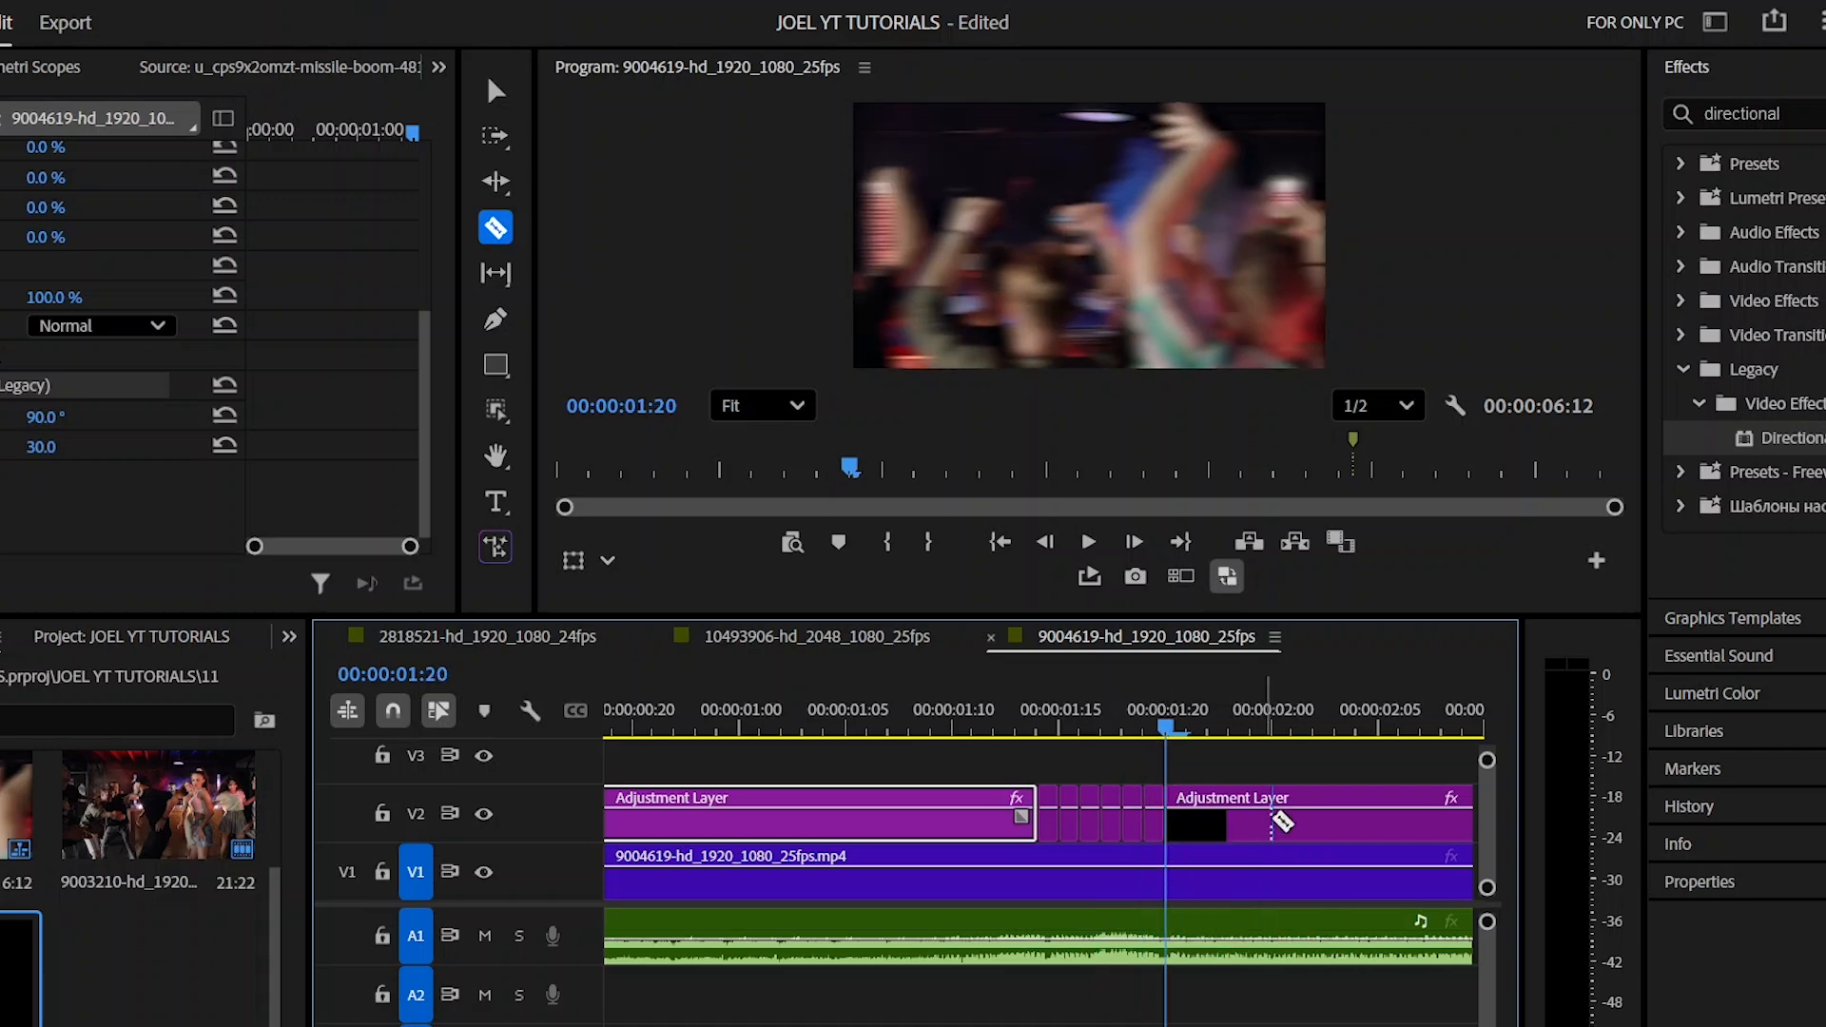
key("Right")
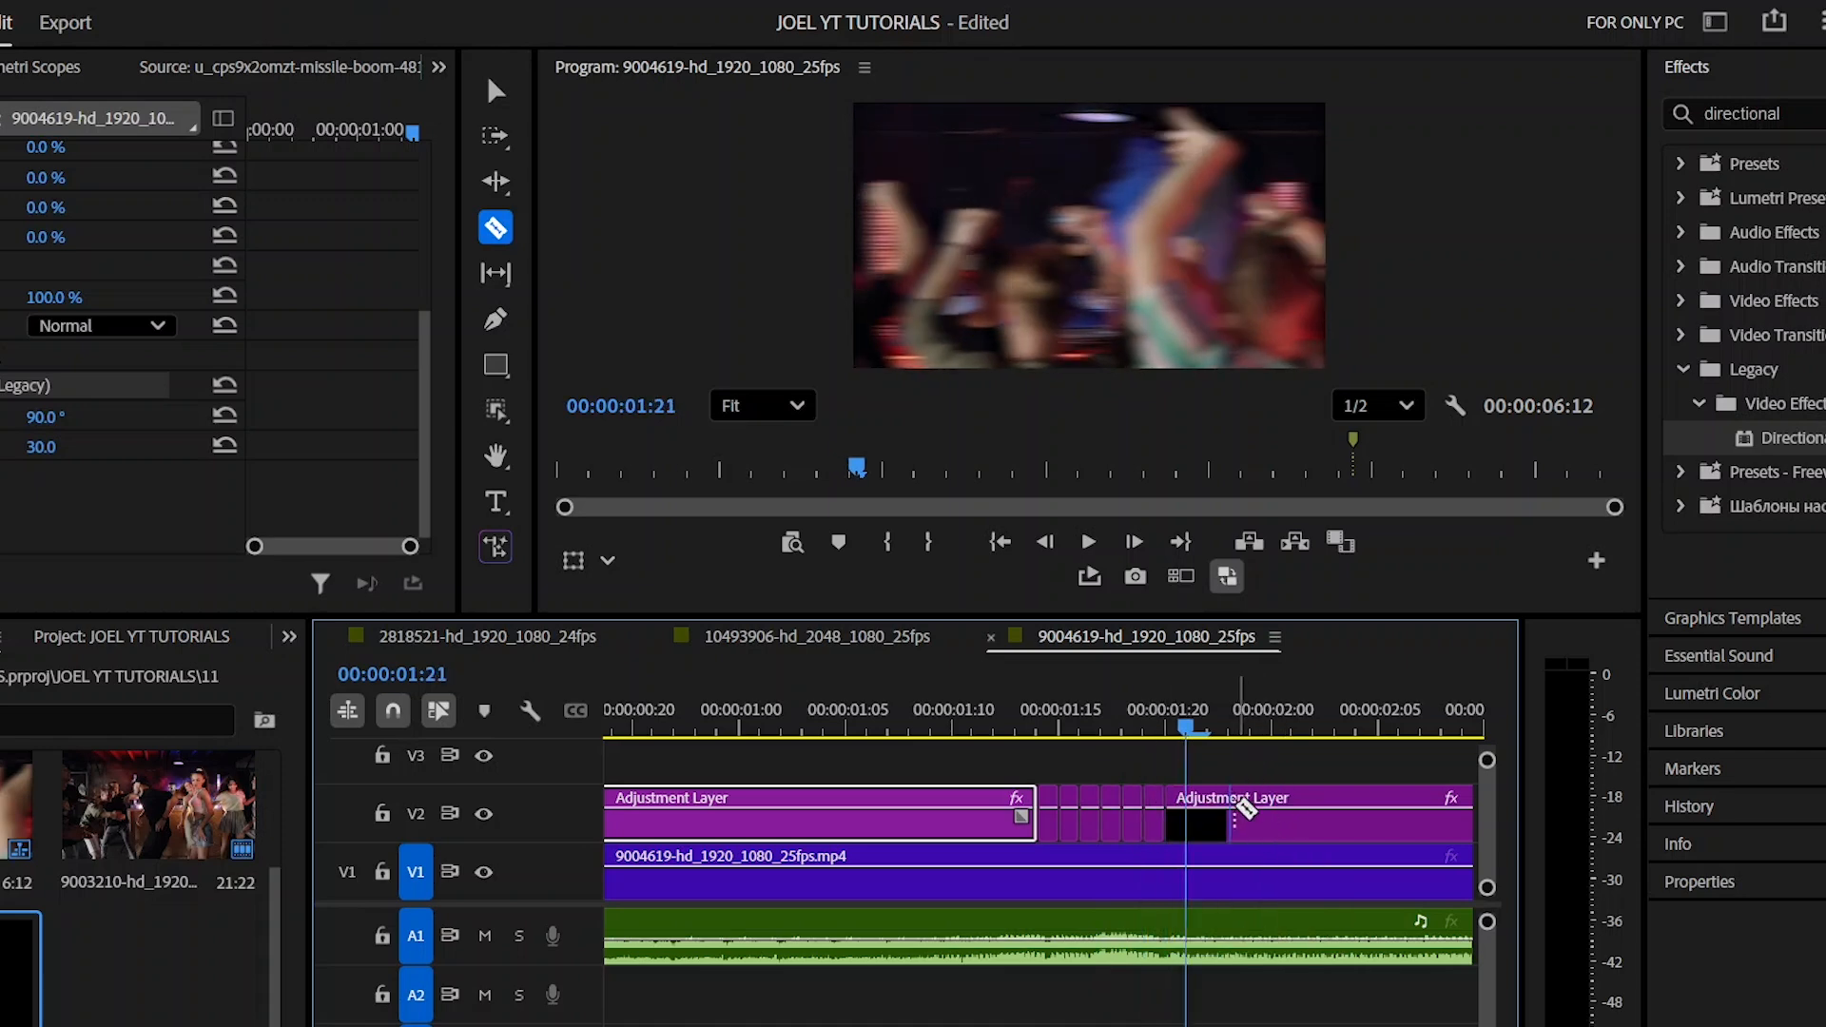
left_click(1188, 818)
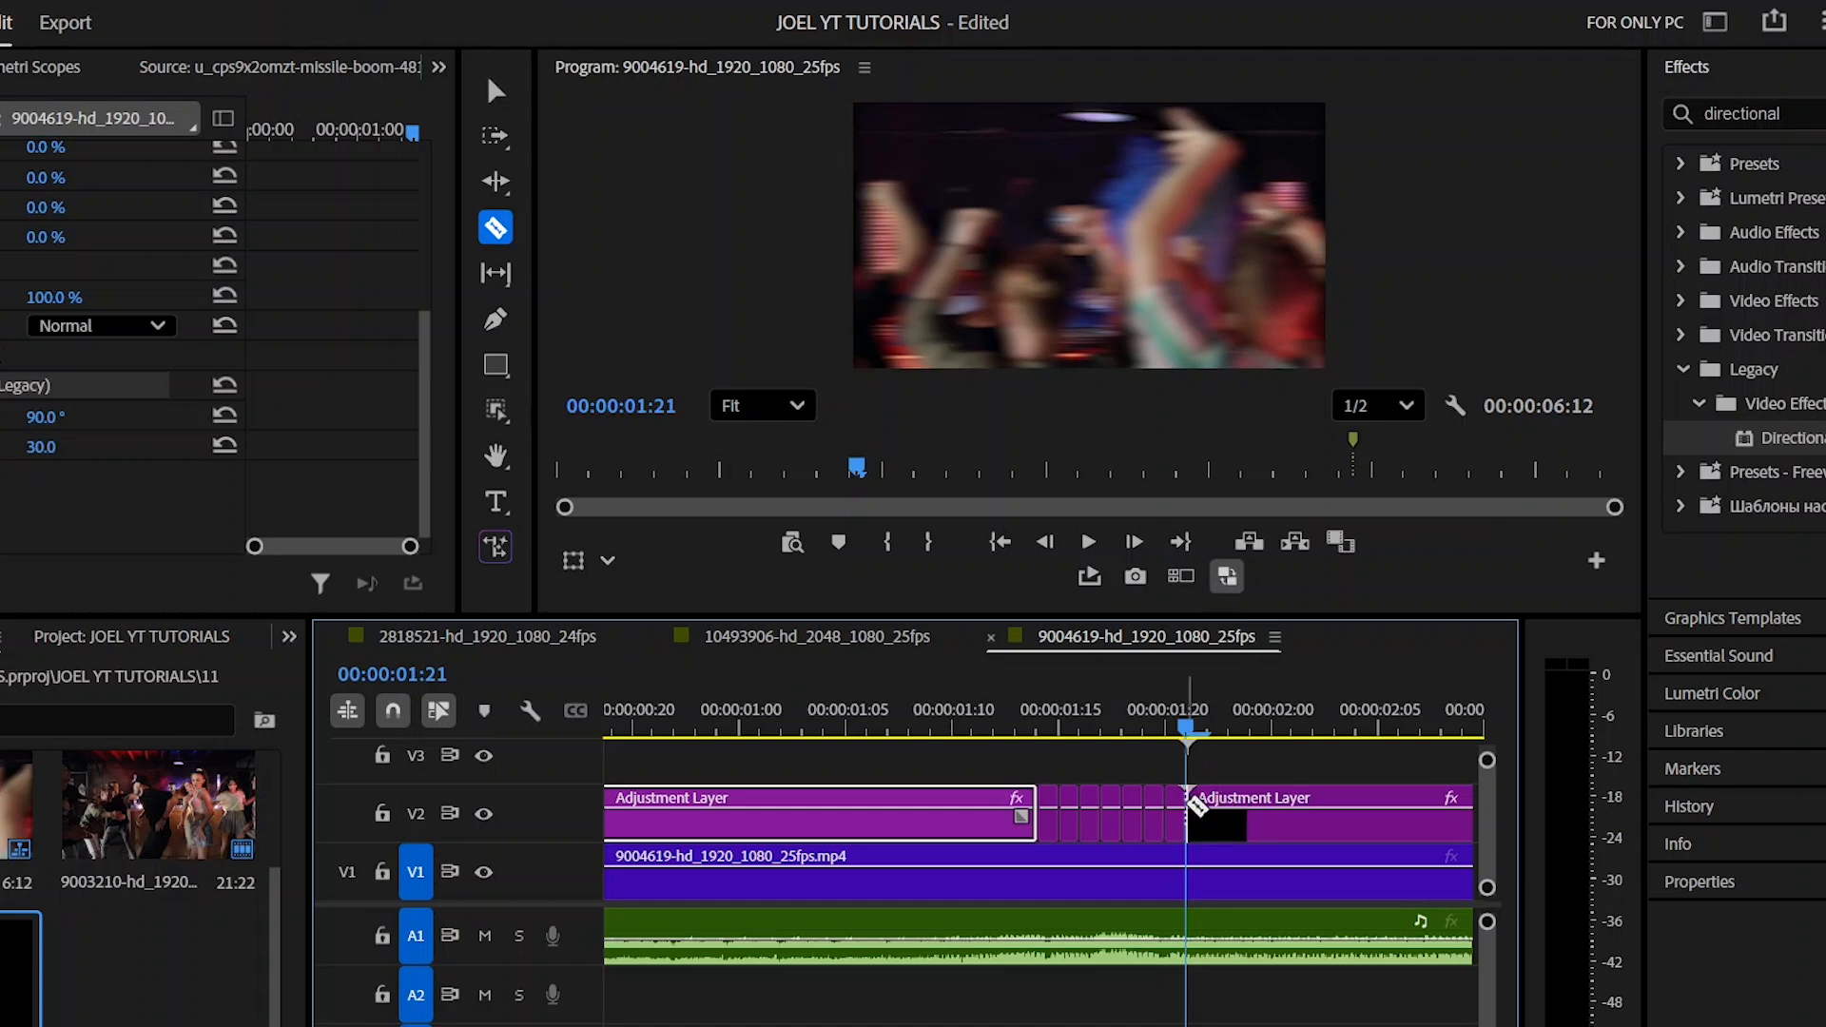
- Delete the long adjustment layer pieces after and before the one-frame slices, and save the project
key("v")
left_click(1259, 825)
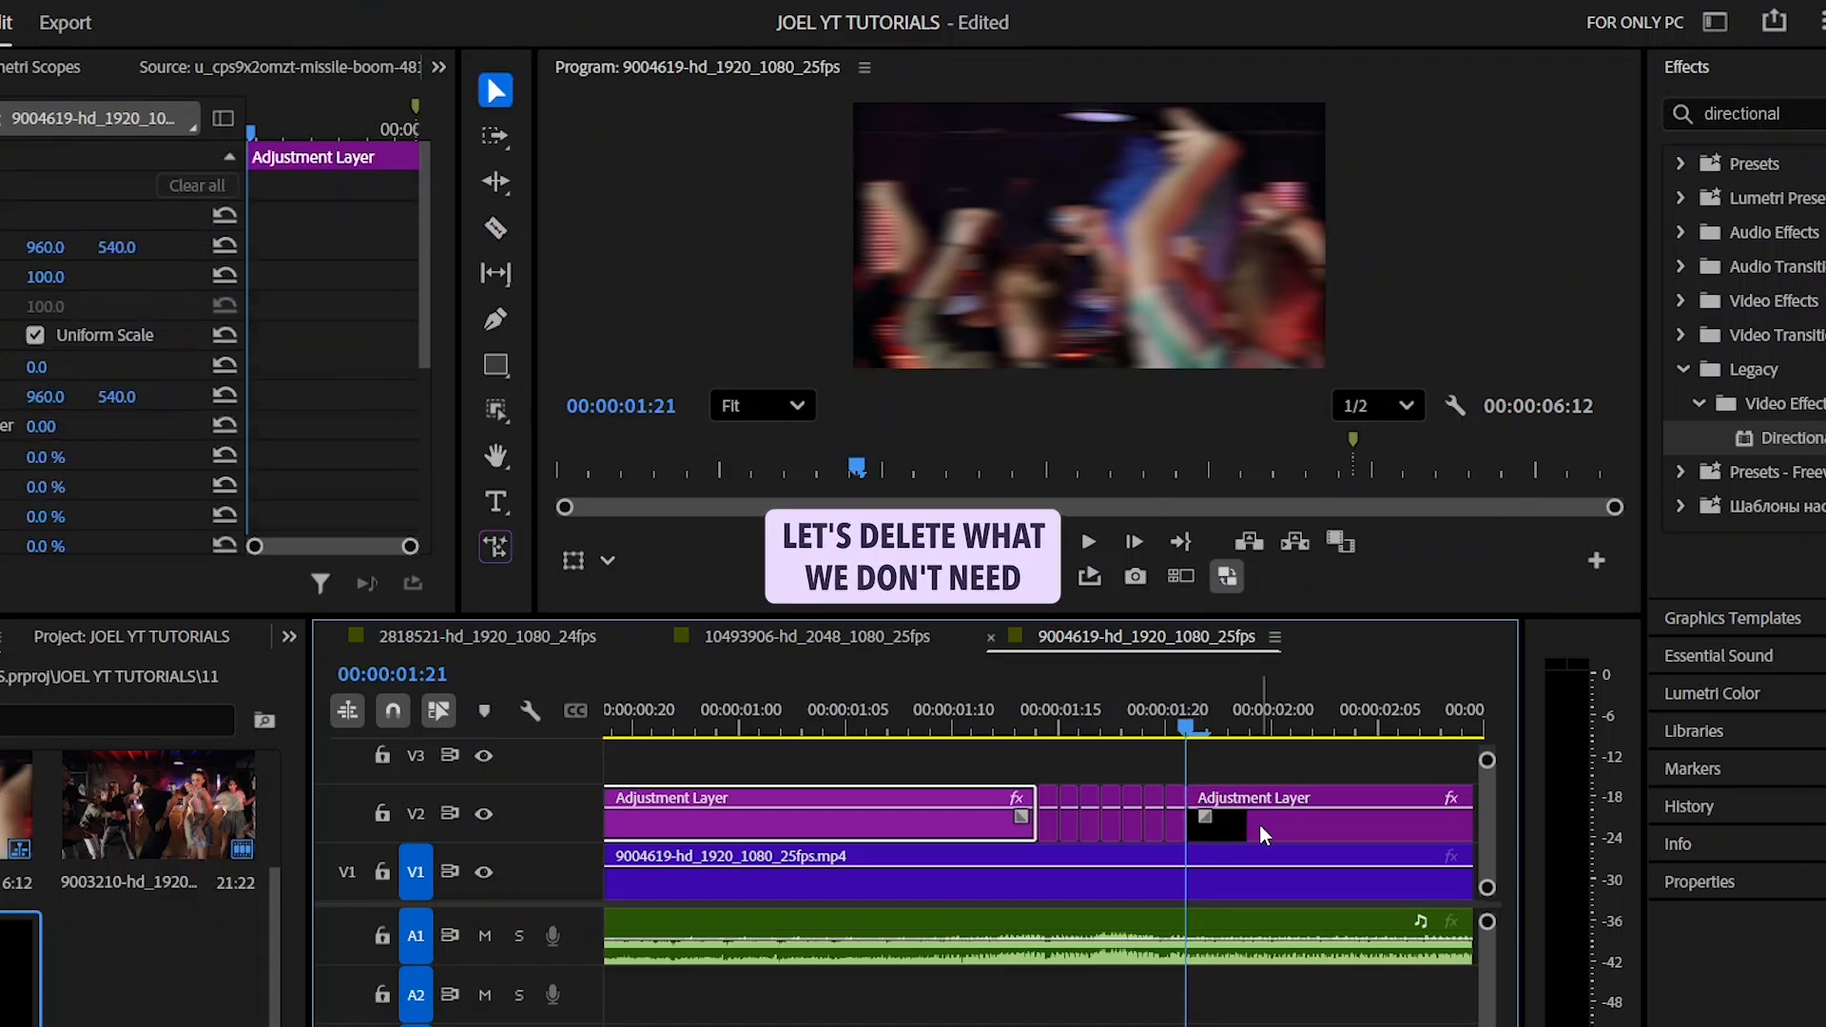
key("Delete")
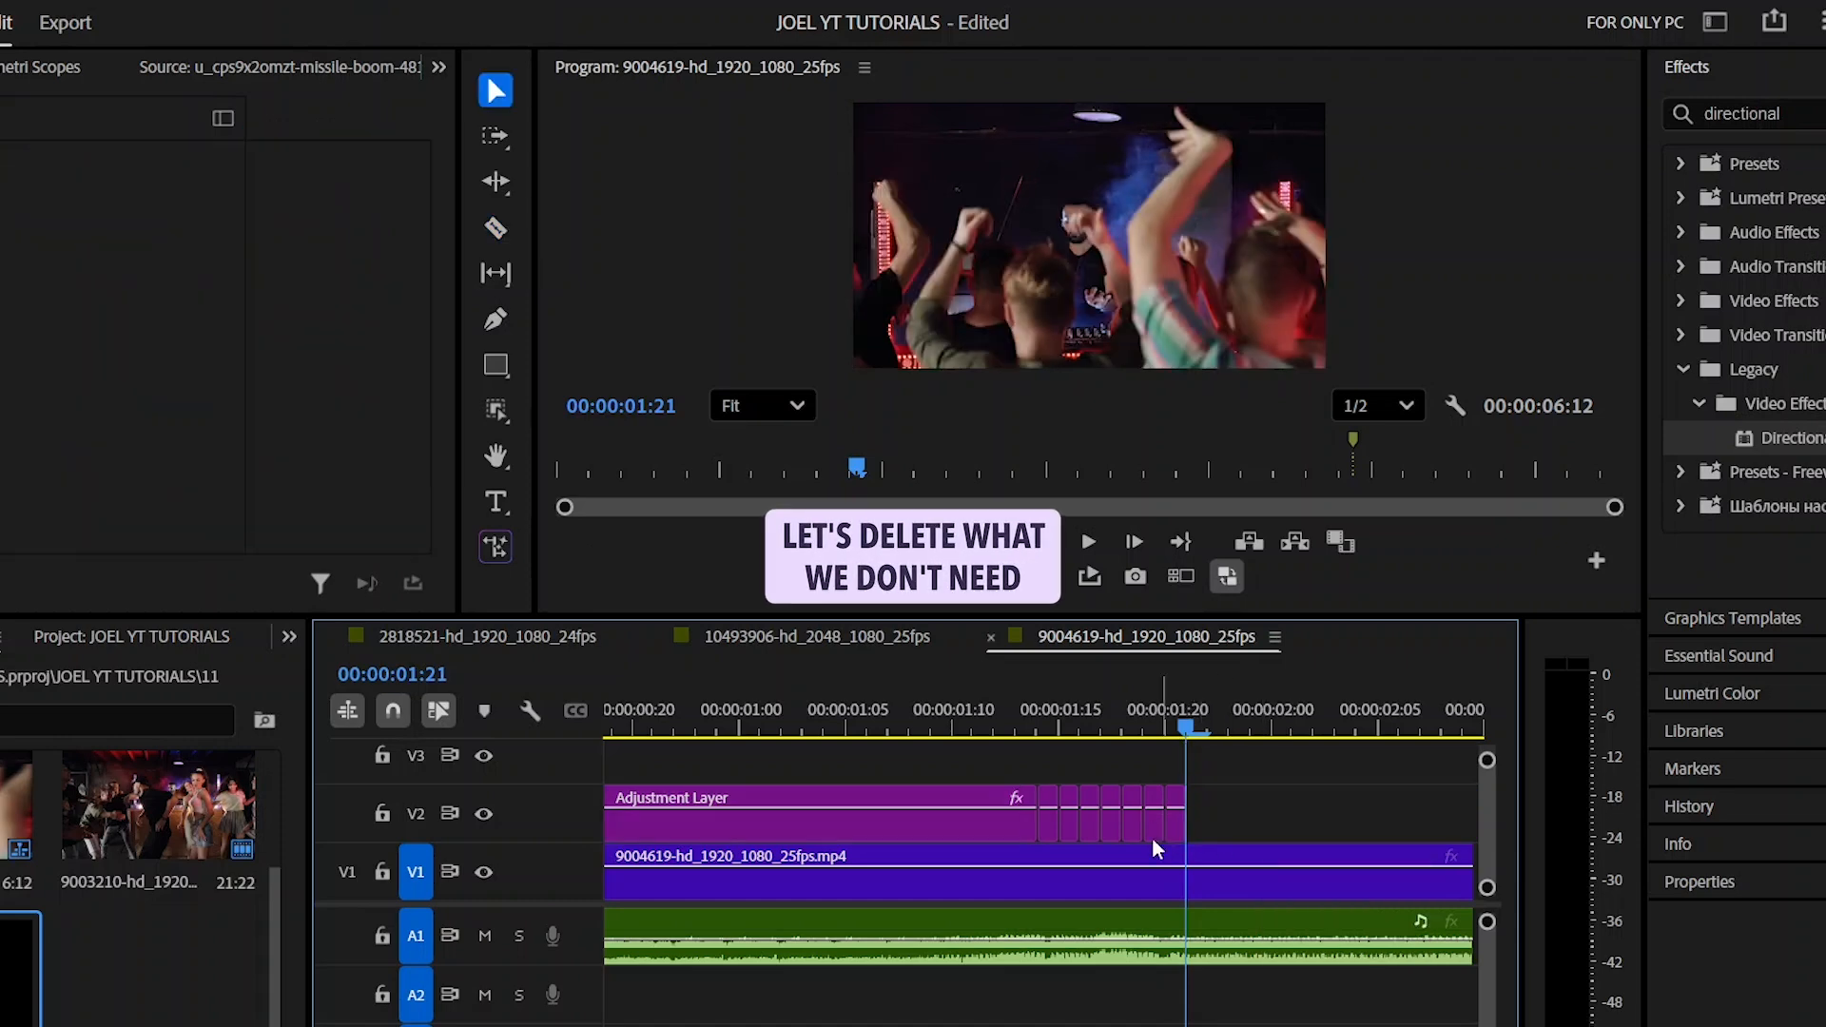
left_click(930, 829)
key("Delete")
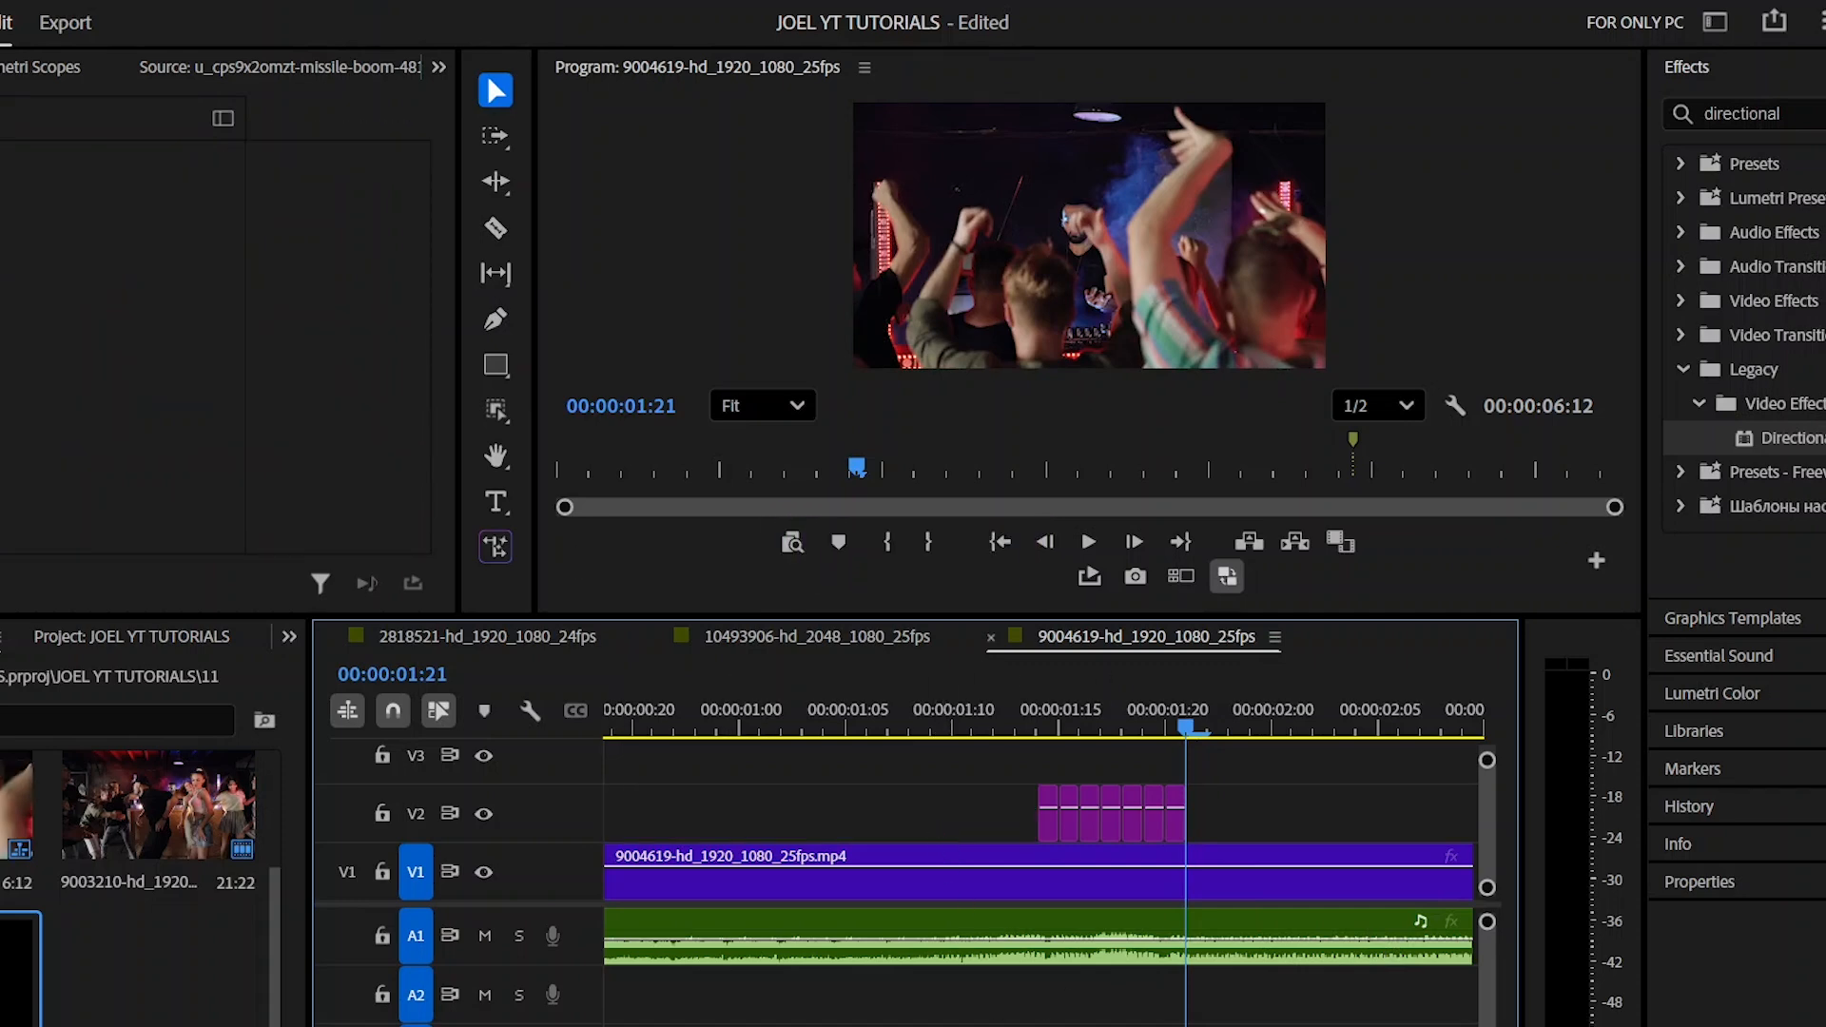
key("ctrl+s")
- Delete every second one-frame adjustment layer slice on V2: the second, fourth and sixth
key("=")
key("=")
key("-")
key("=")
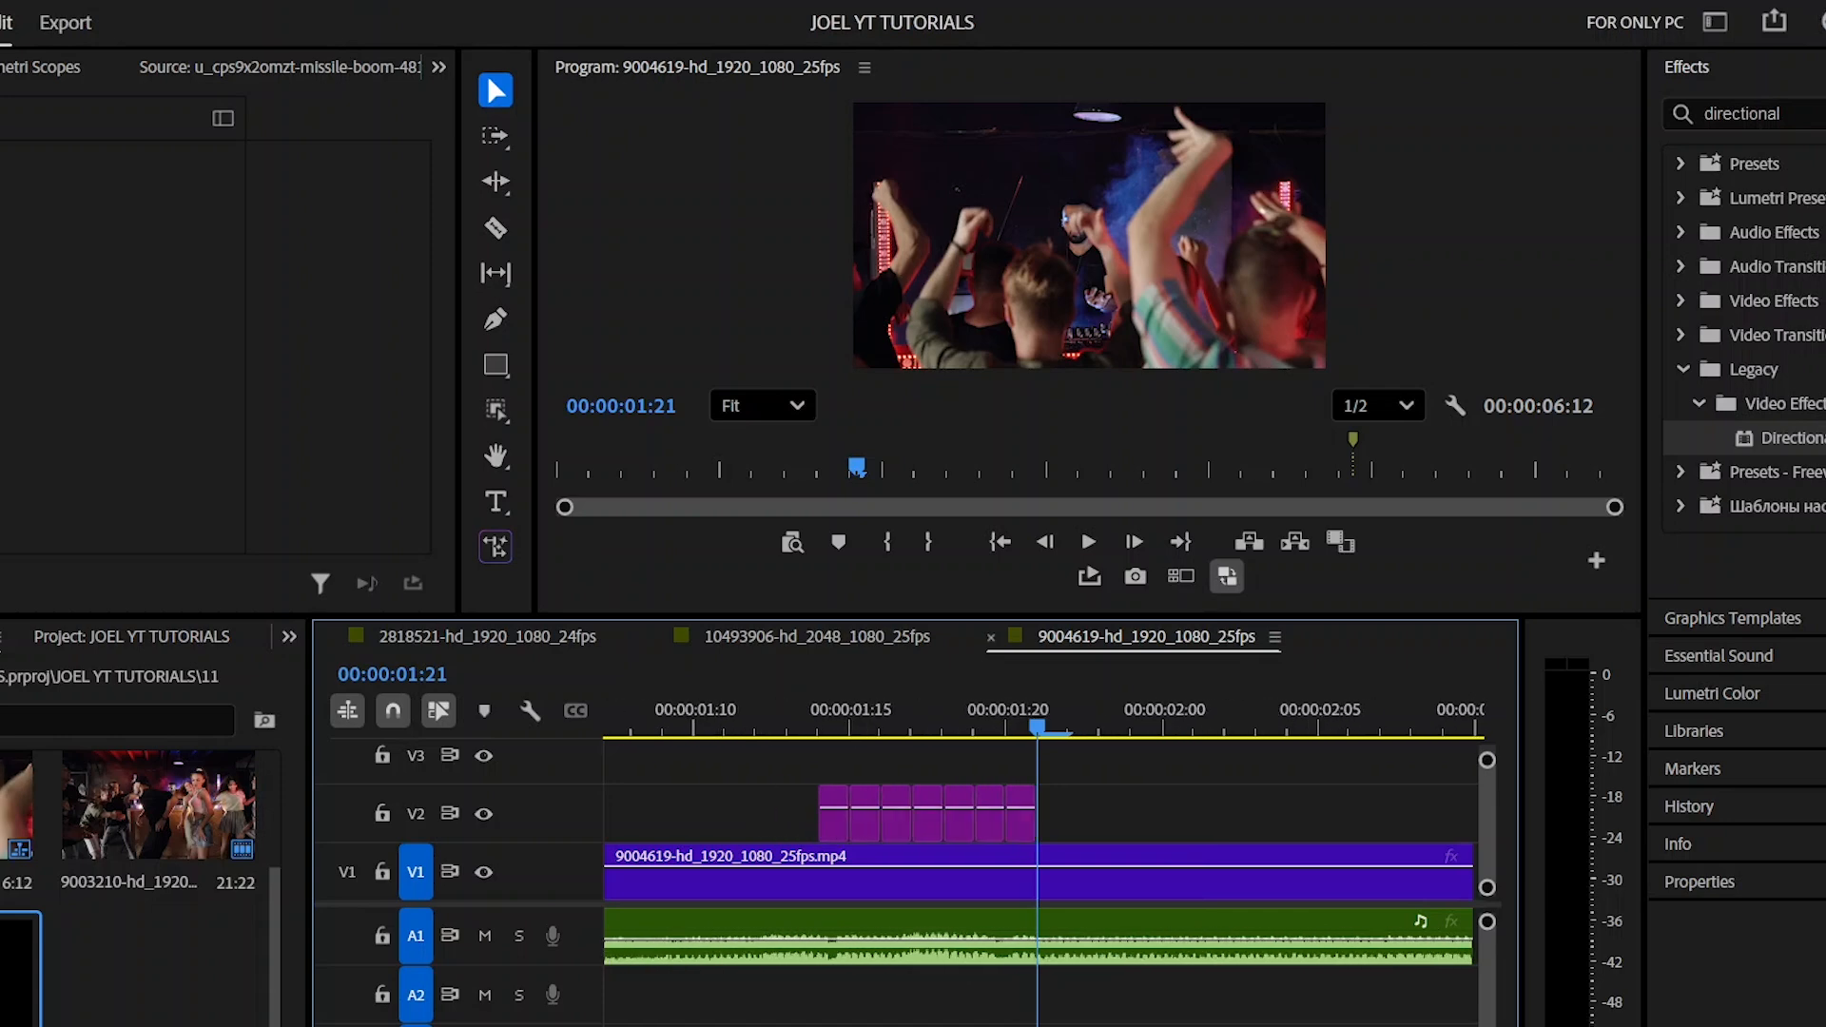
left_click(868, 729)
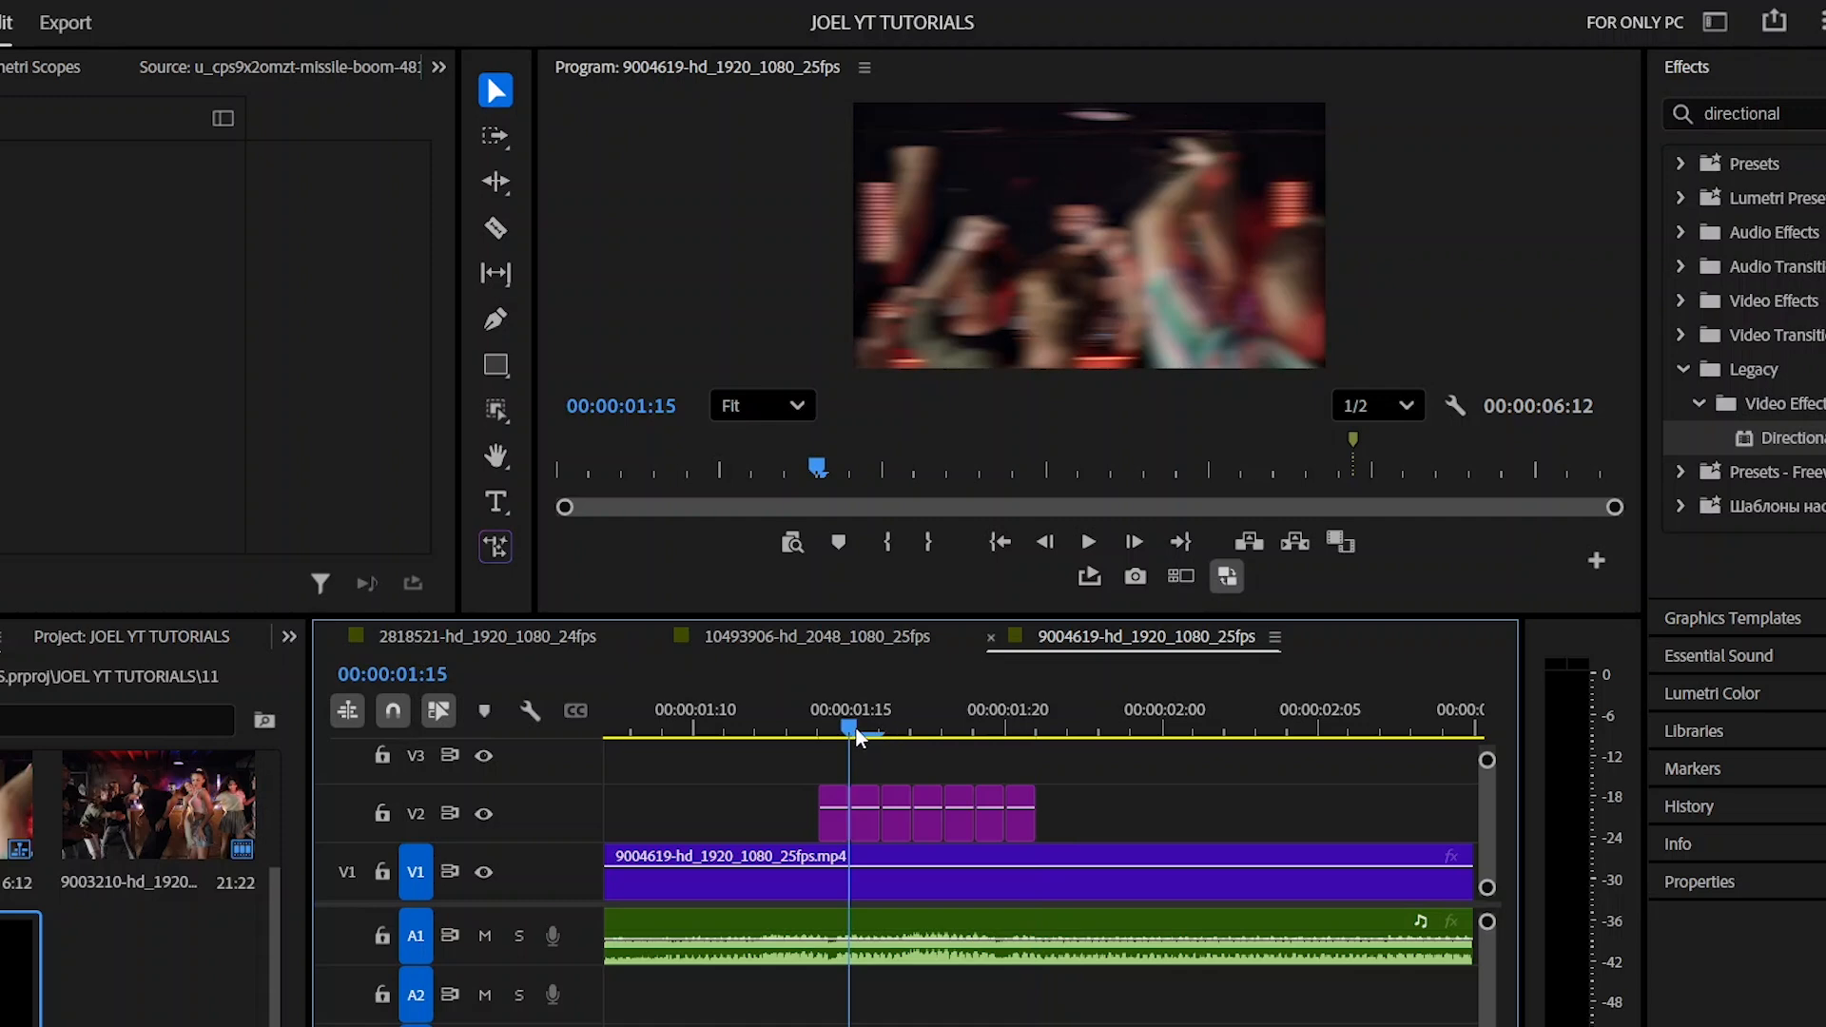
key("Left")
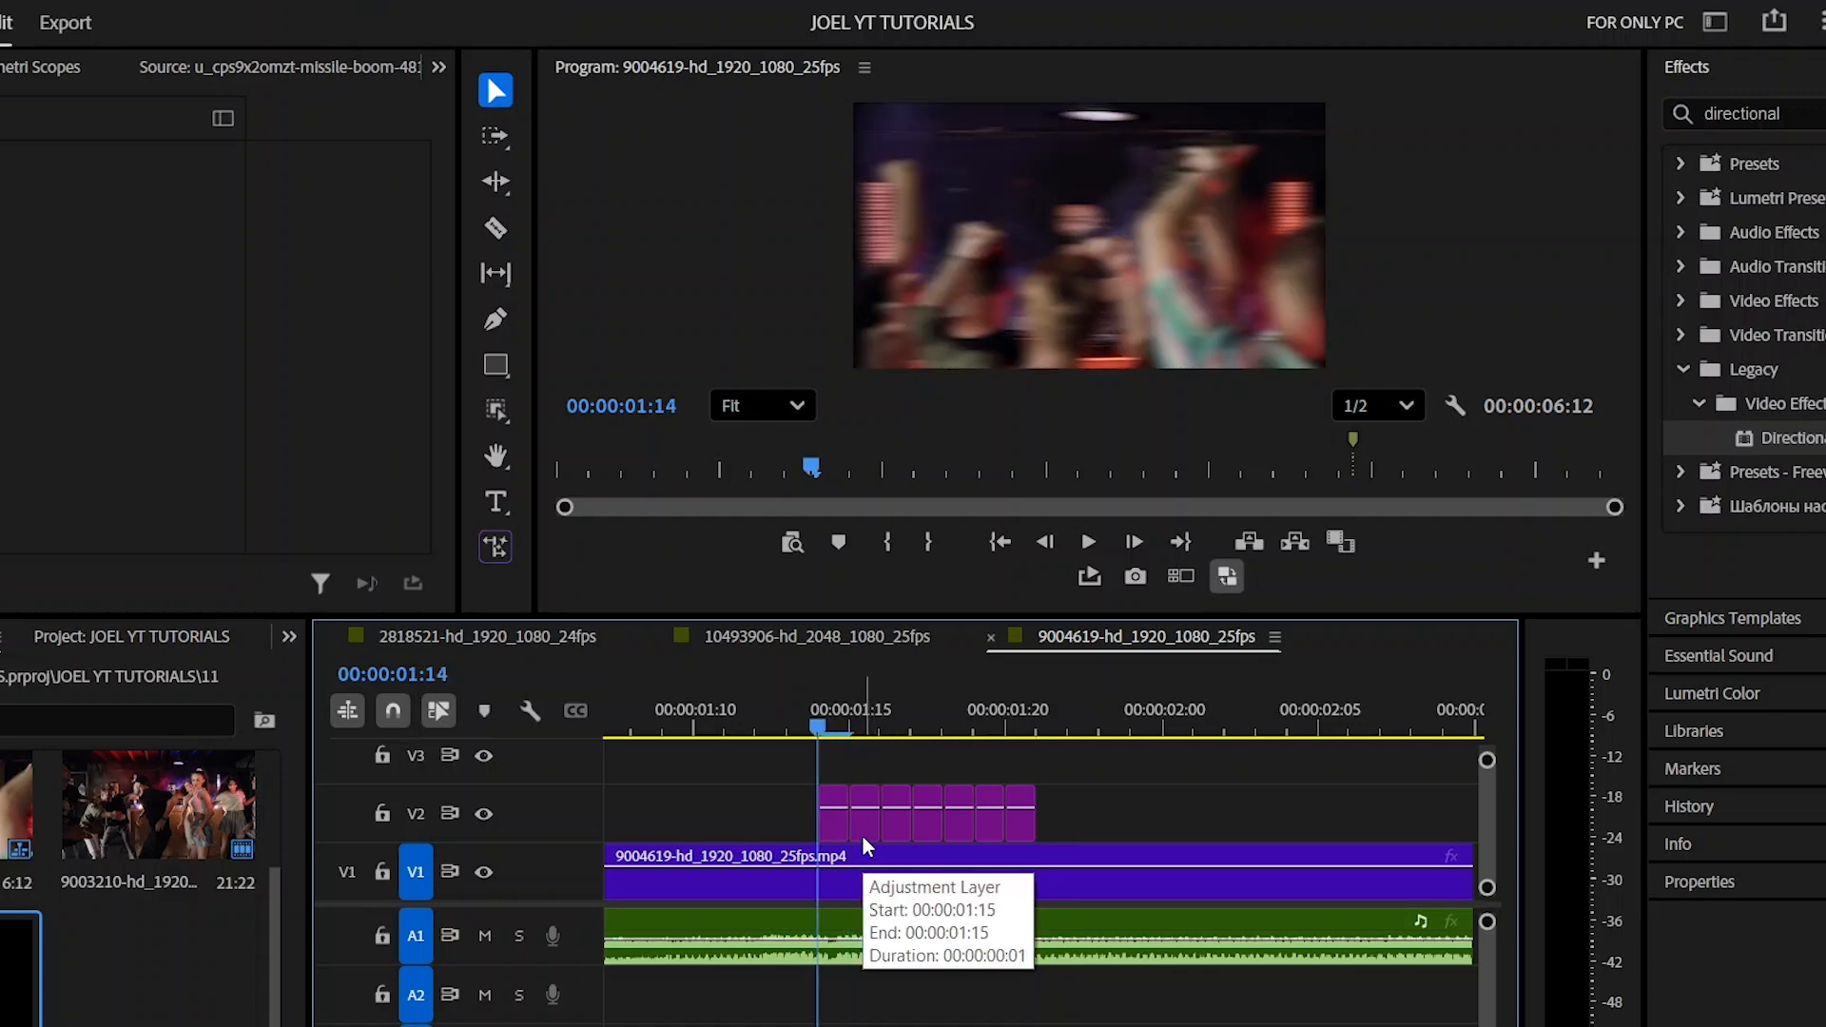
left_click(864, 835)
key("Delete")
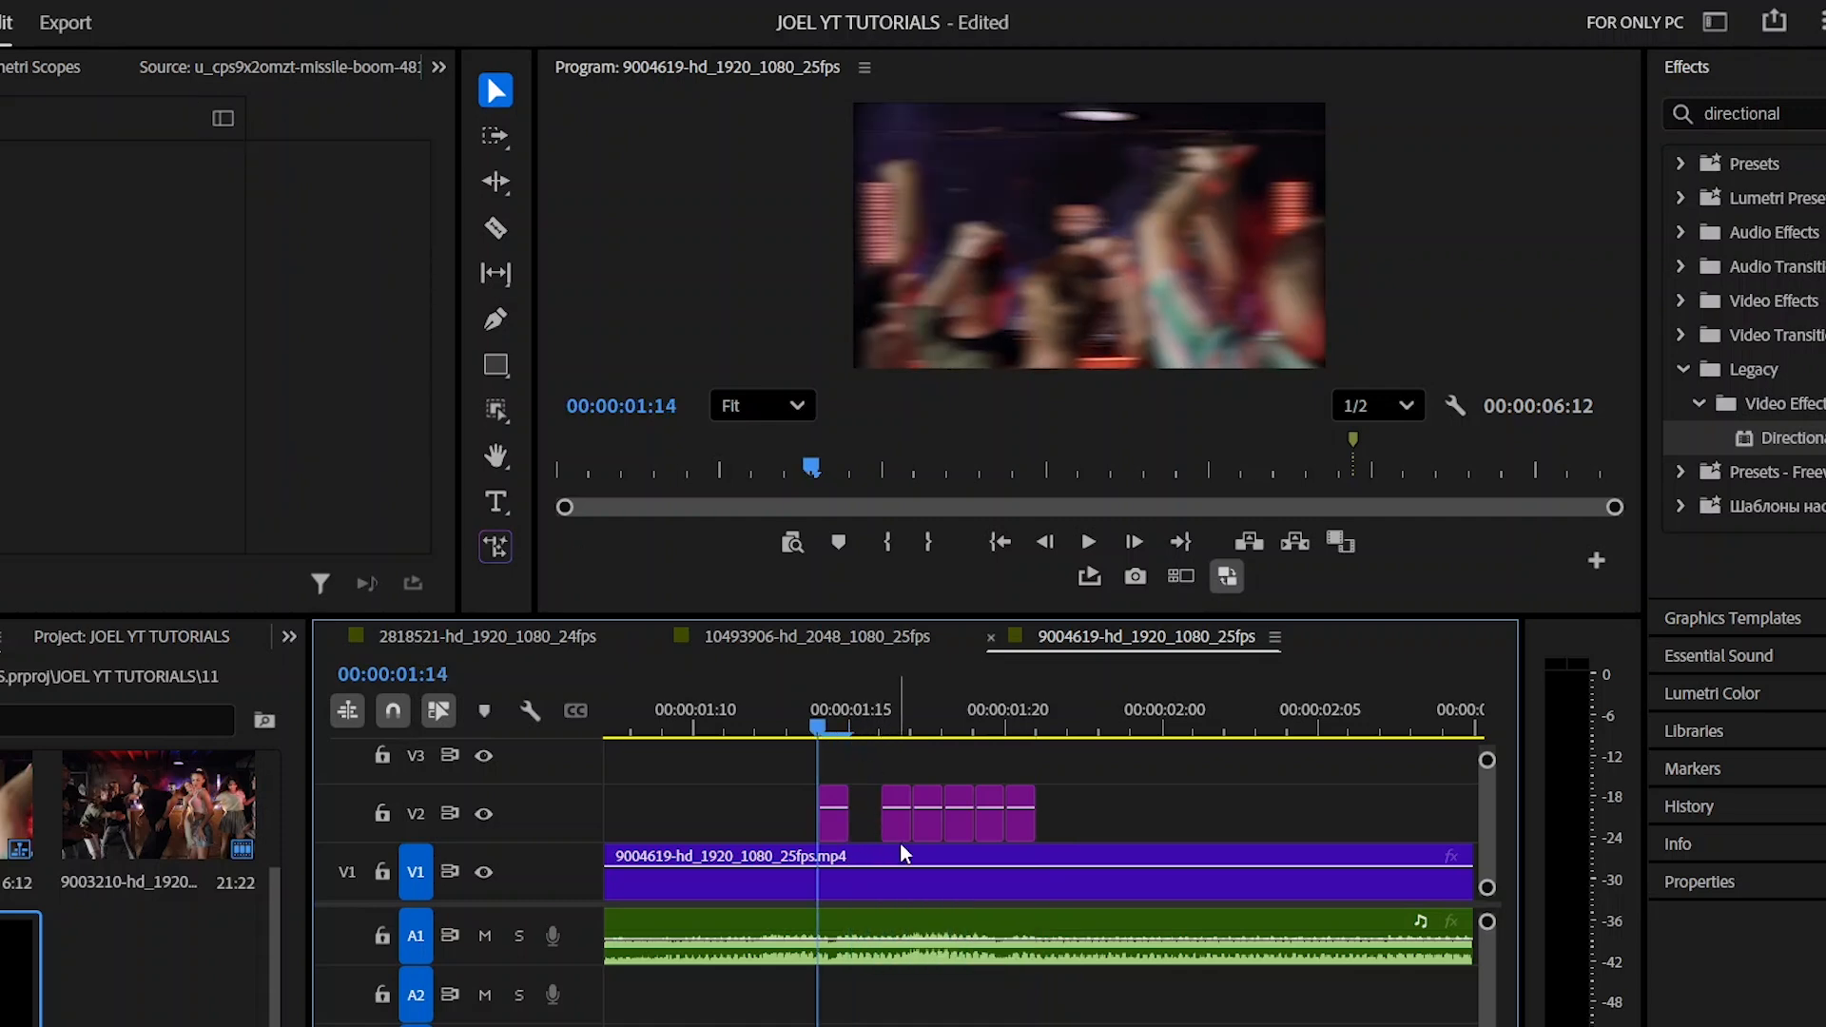
left_click(927, 831)
key("Delete")
left_click(989, 835)
key("Delete")
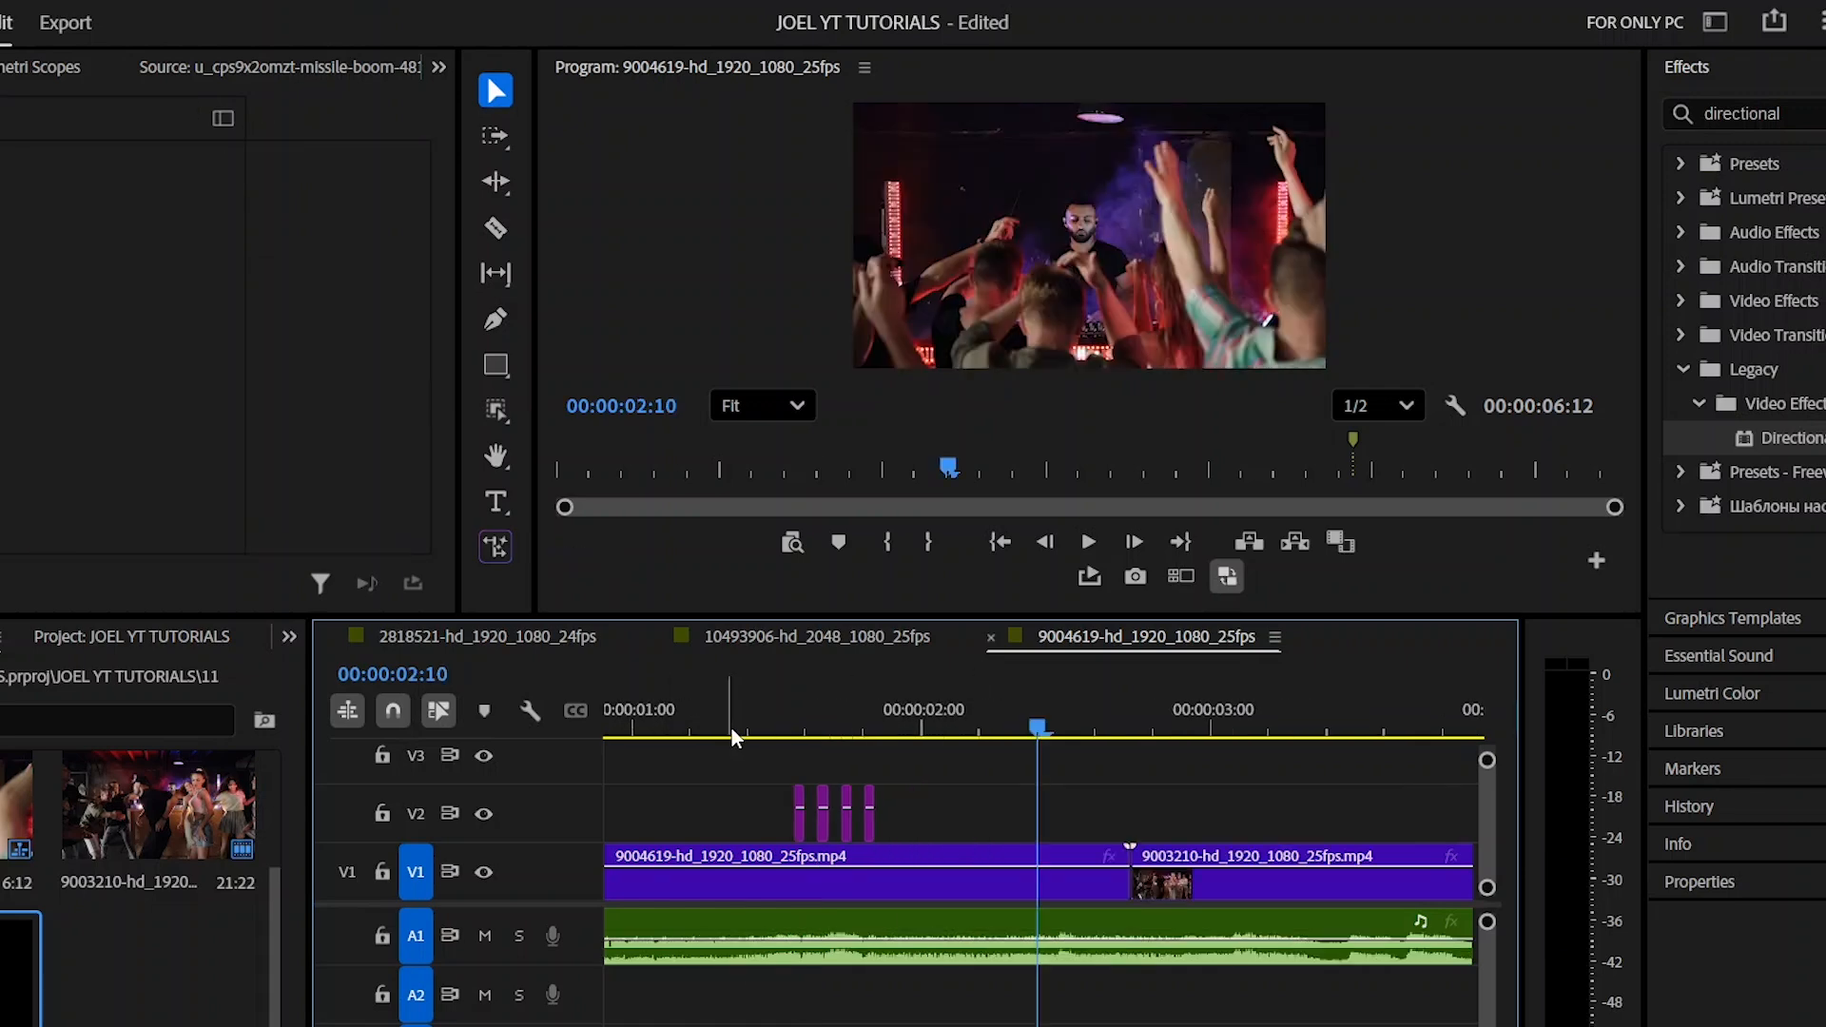
- Play the sequence from about 00:00:01:06 several times to review the flickering blur over the one-frame slices
left_click(731, 721)
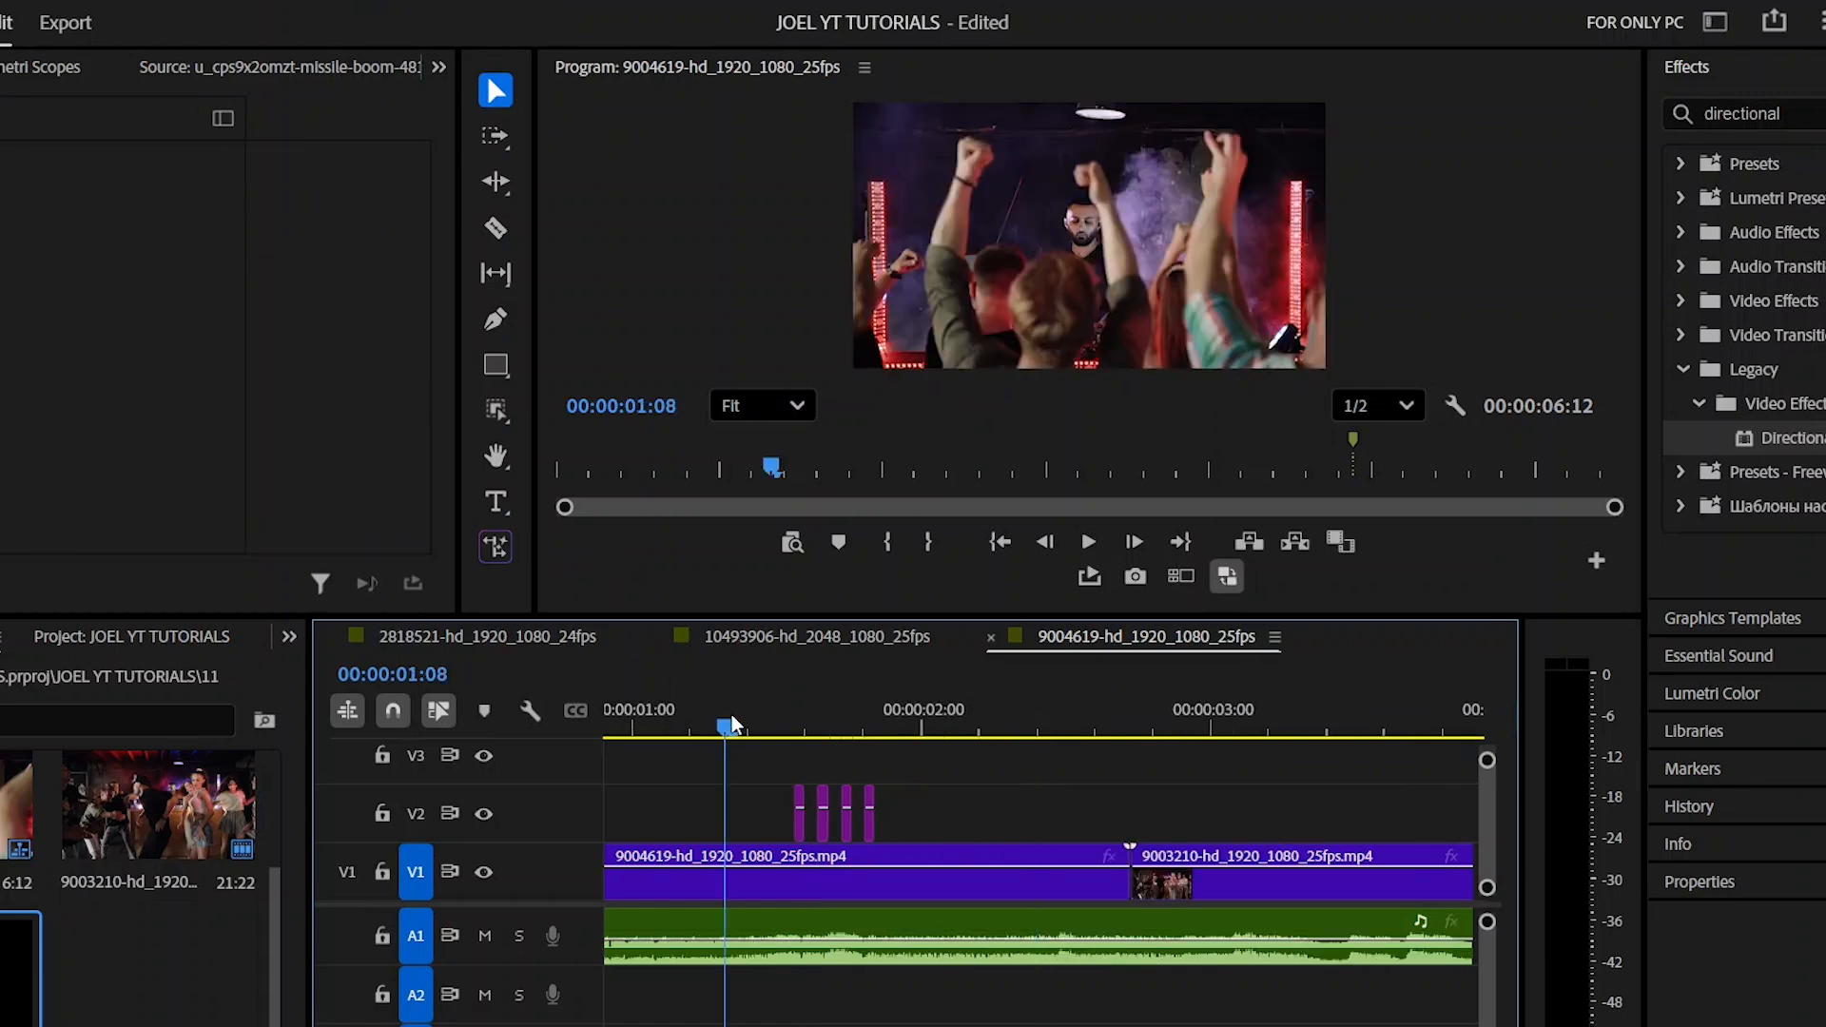
key("space")
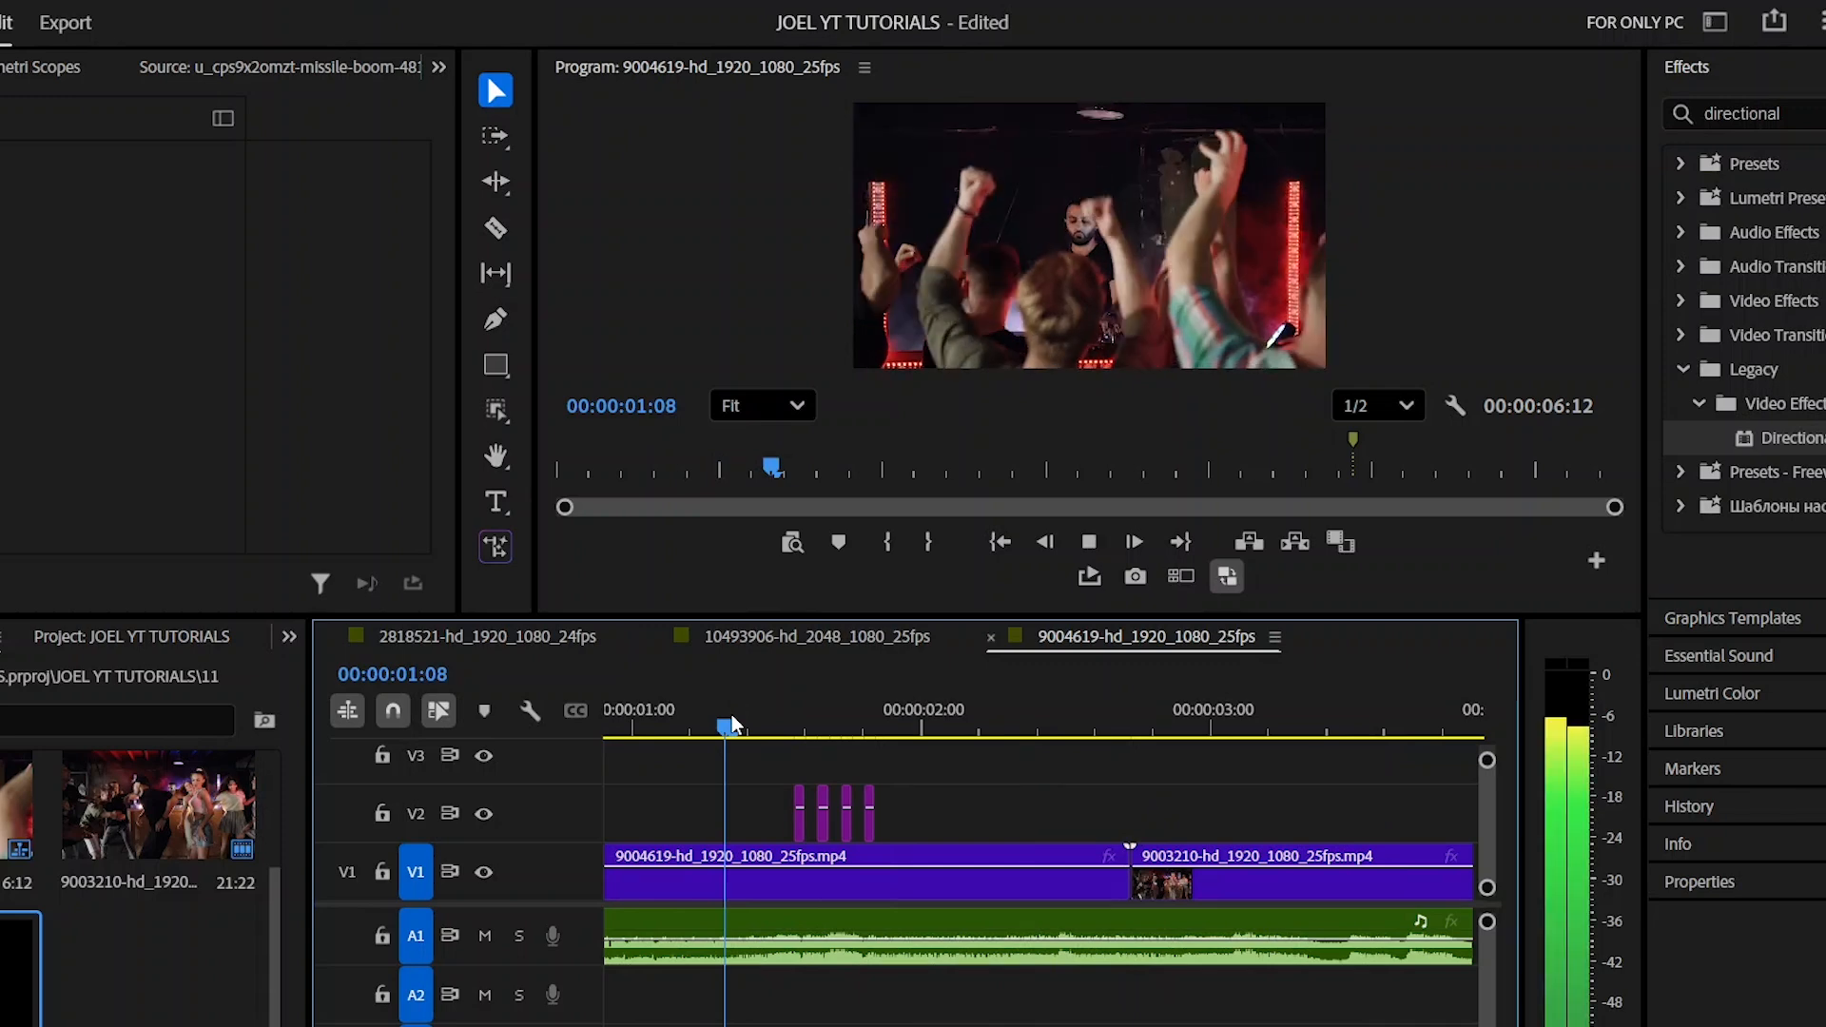
left_click(702, 728)
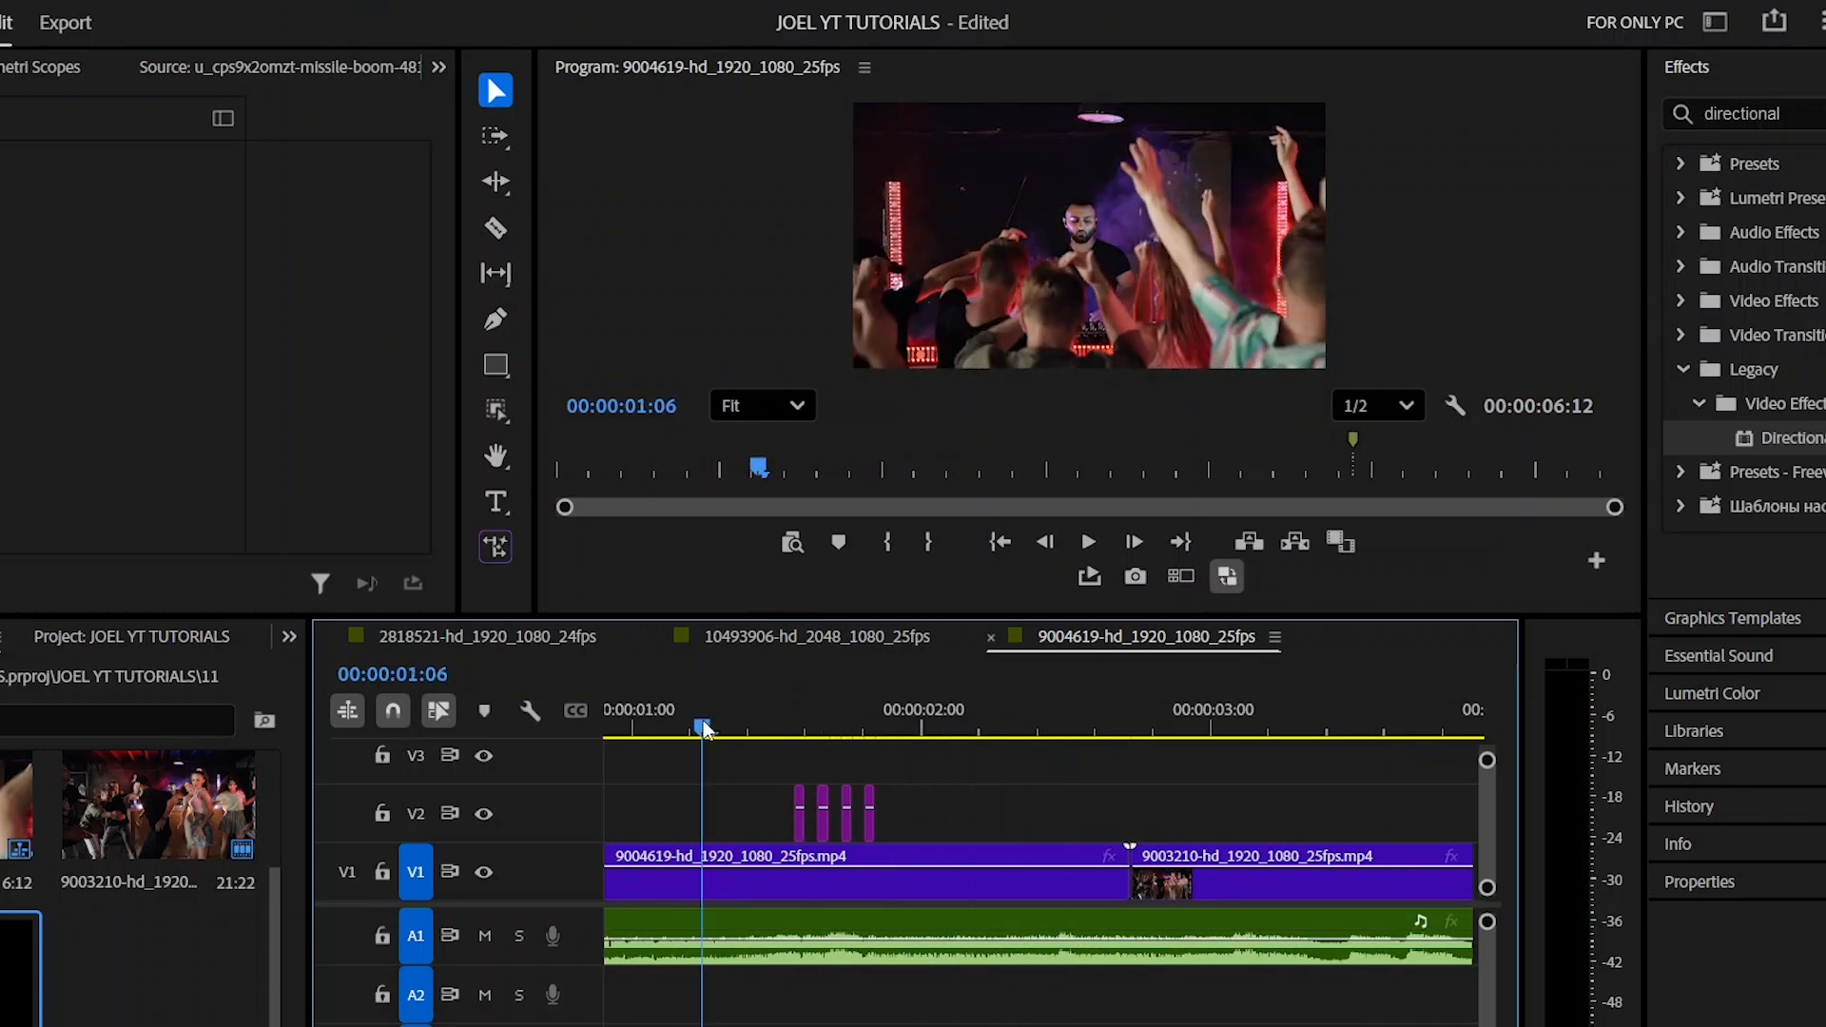
key("space")
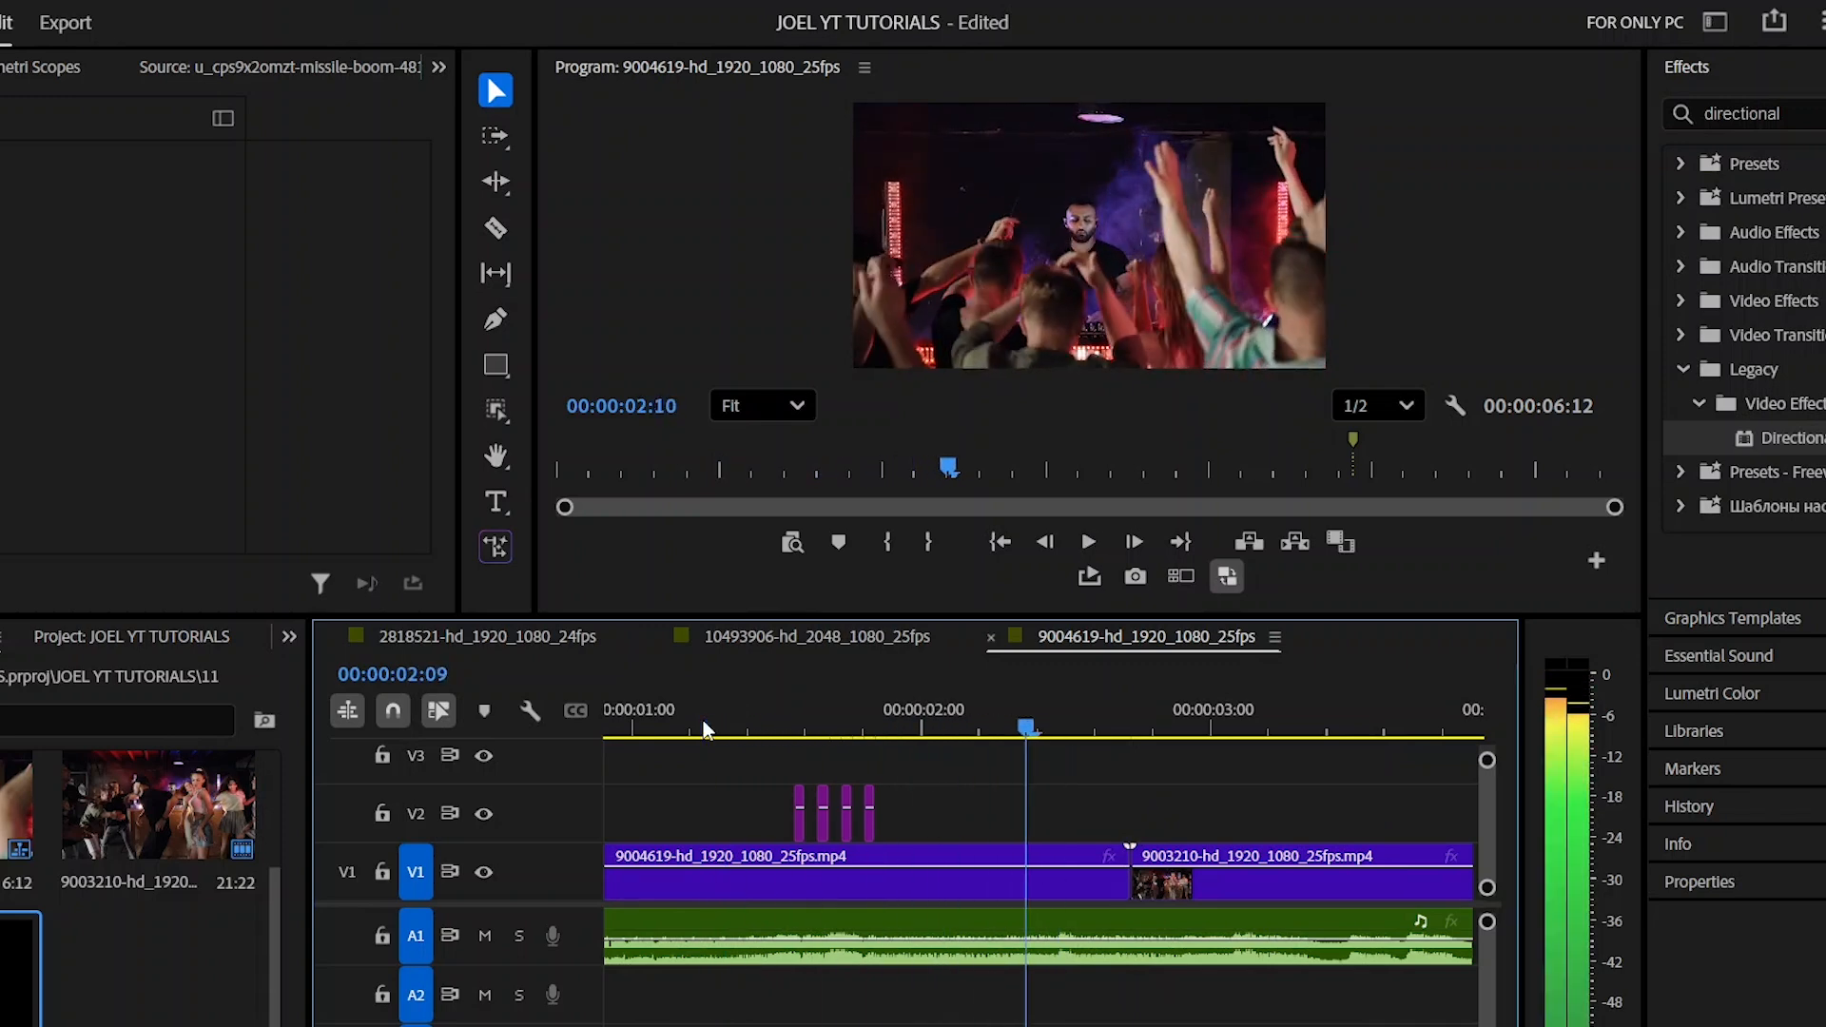
key("space")
left_click(703, 728)
key("space")
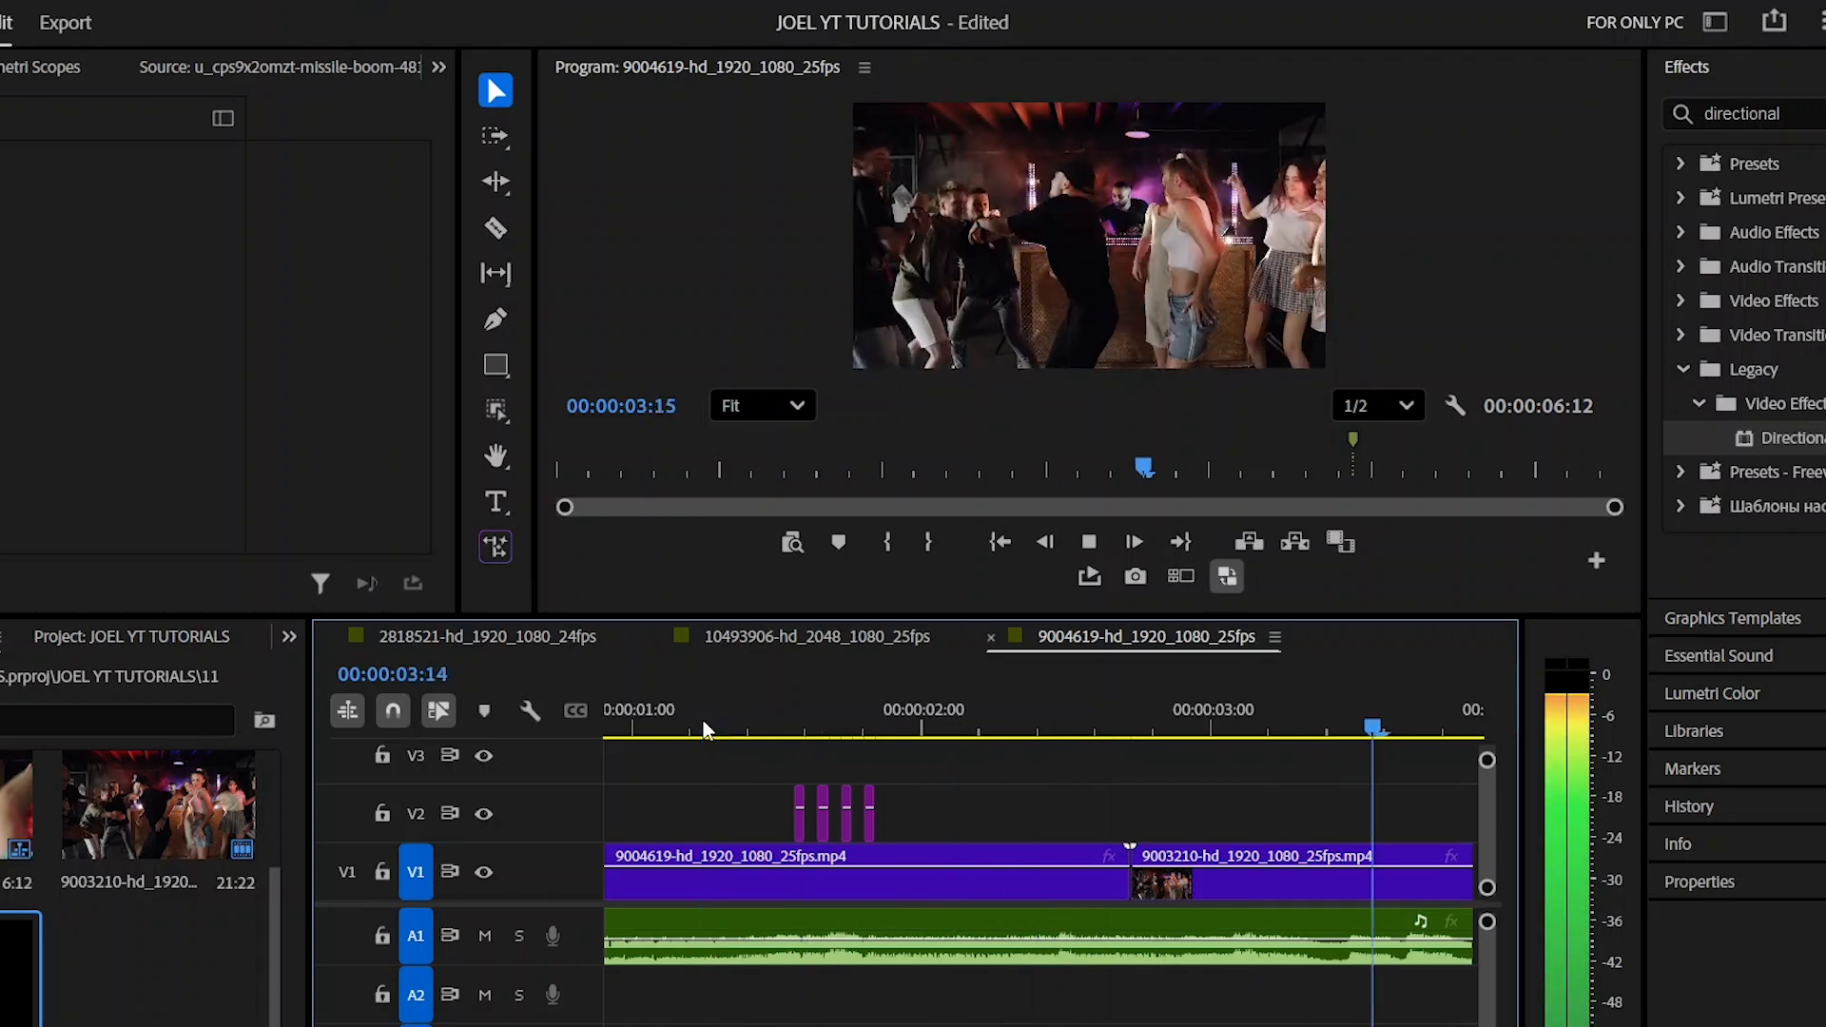
key("space")
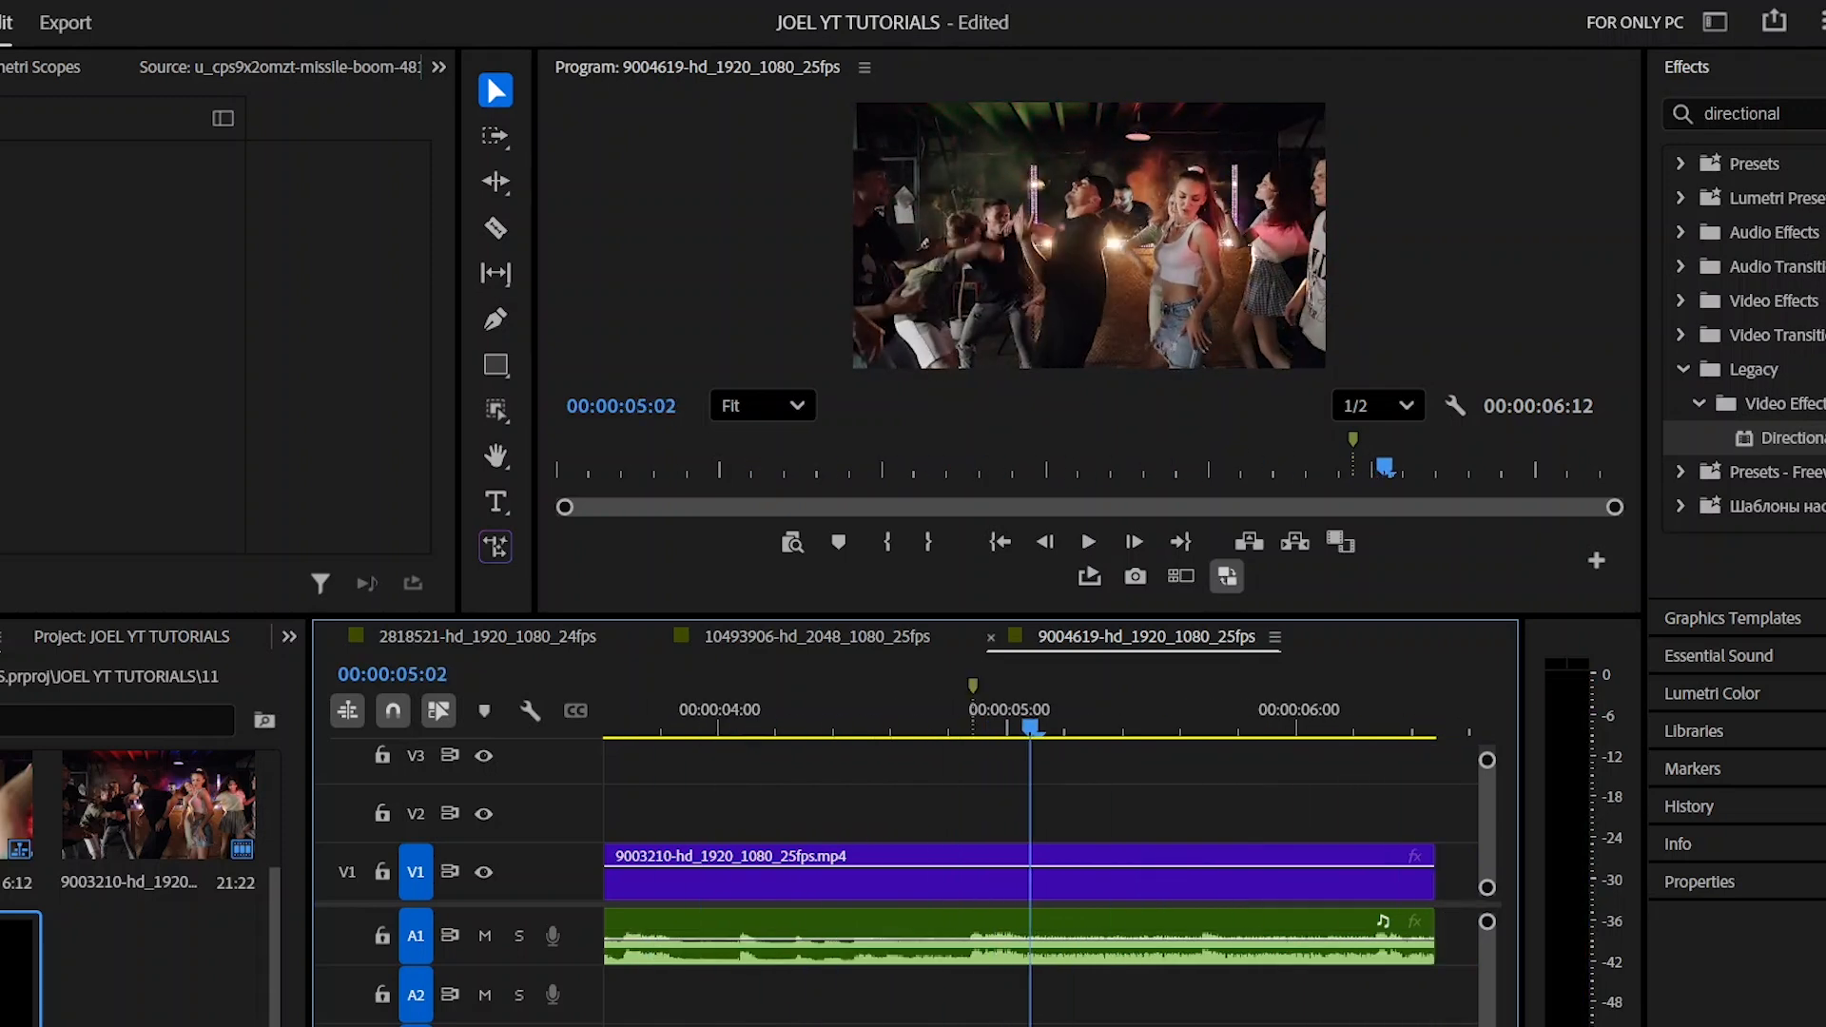
- Move the playhead to the sequence marker at 00:00:04:22 over the second clip
left_click(972, 721)
left_click_drag(972, 722, 985, 731)
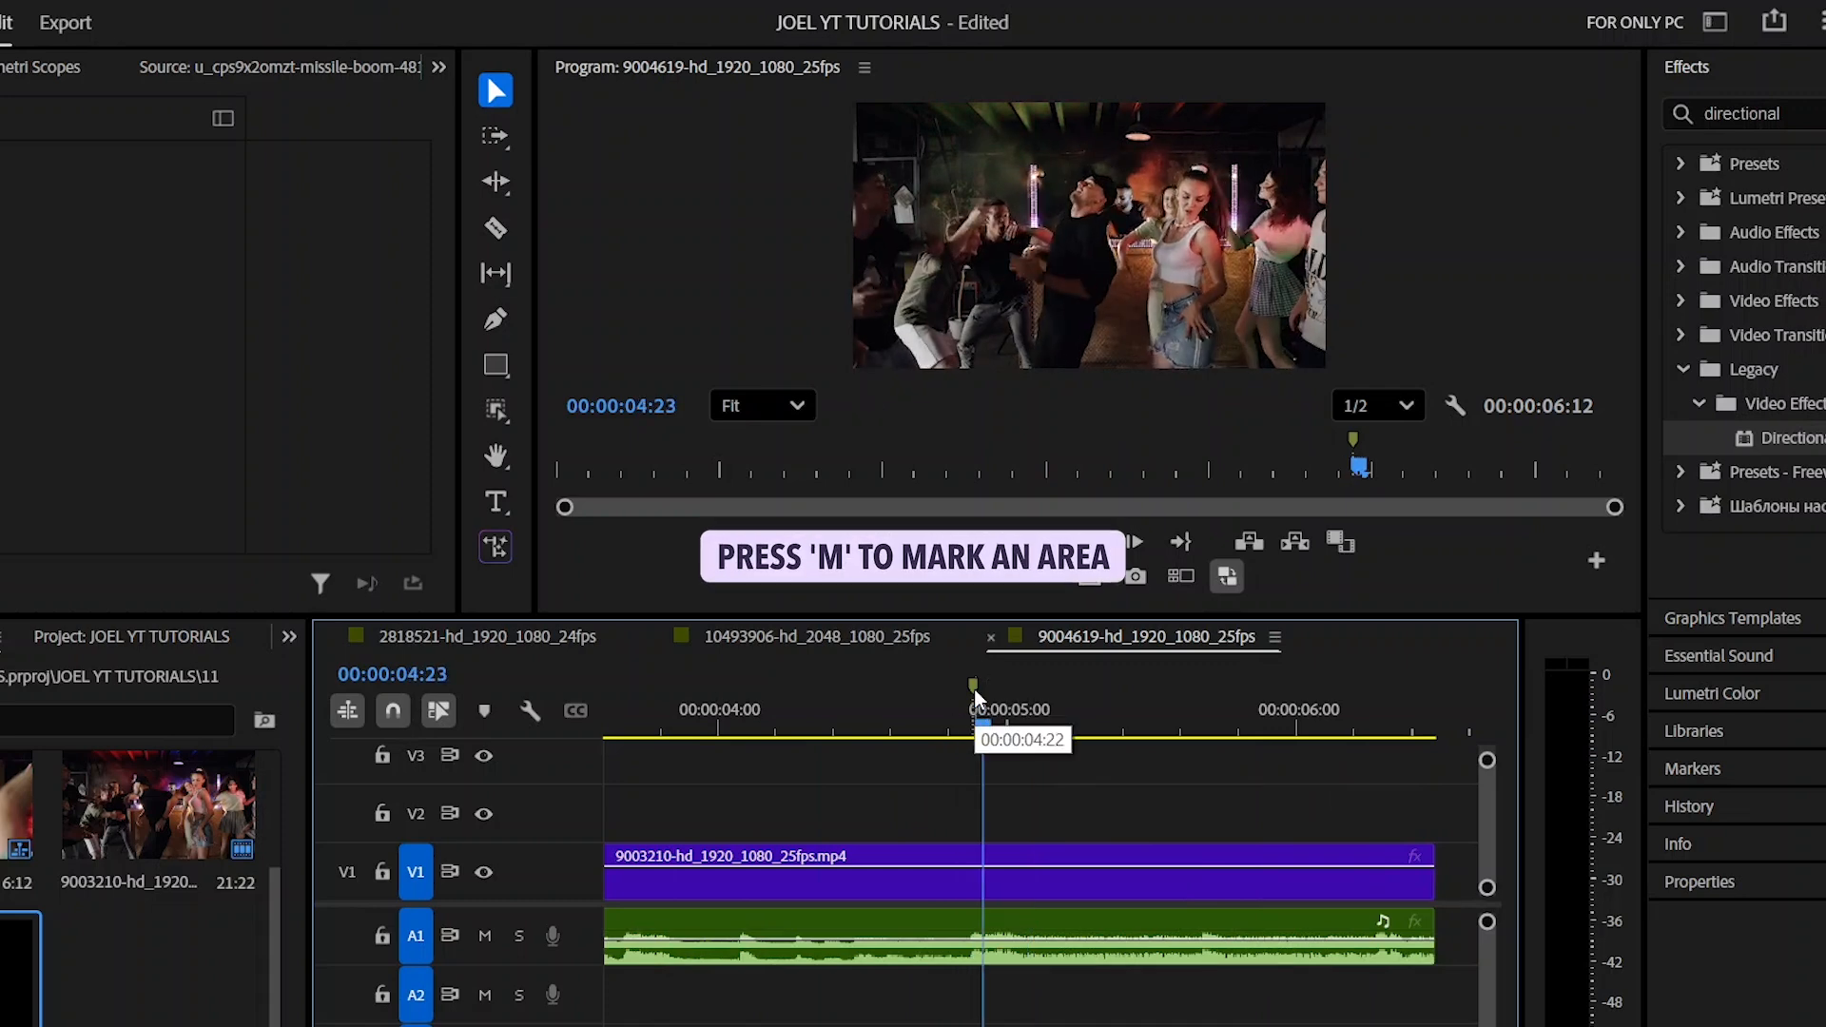
left_click(980, 717)
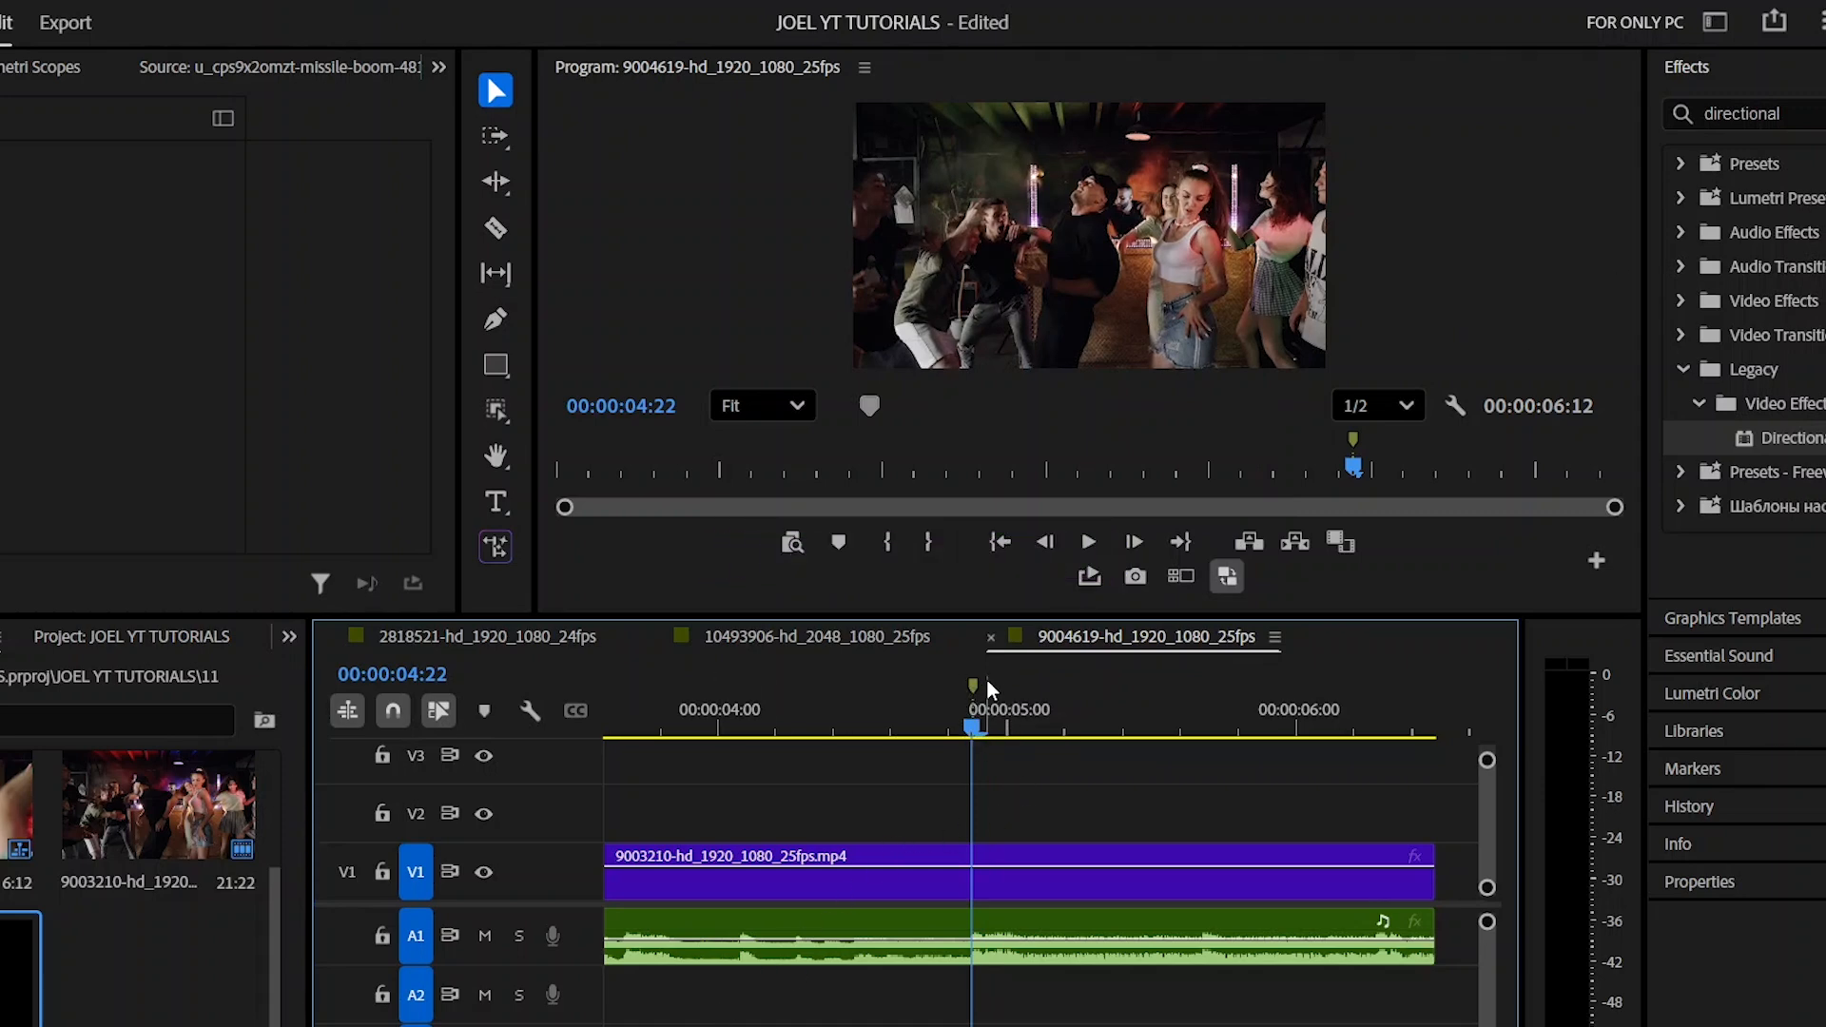
- Select all four one-frame adjustment layer slices and duplicate them on V2 at the marker over the second clip
key("minus")
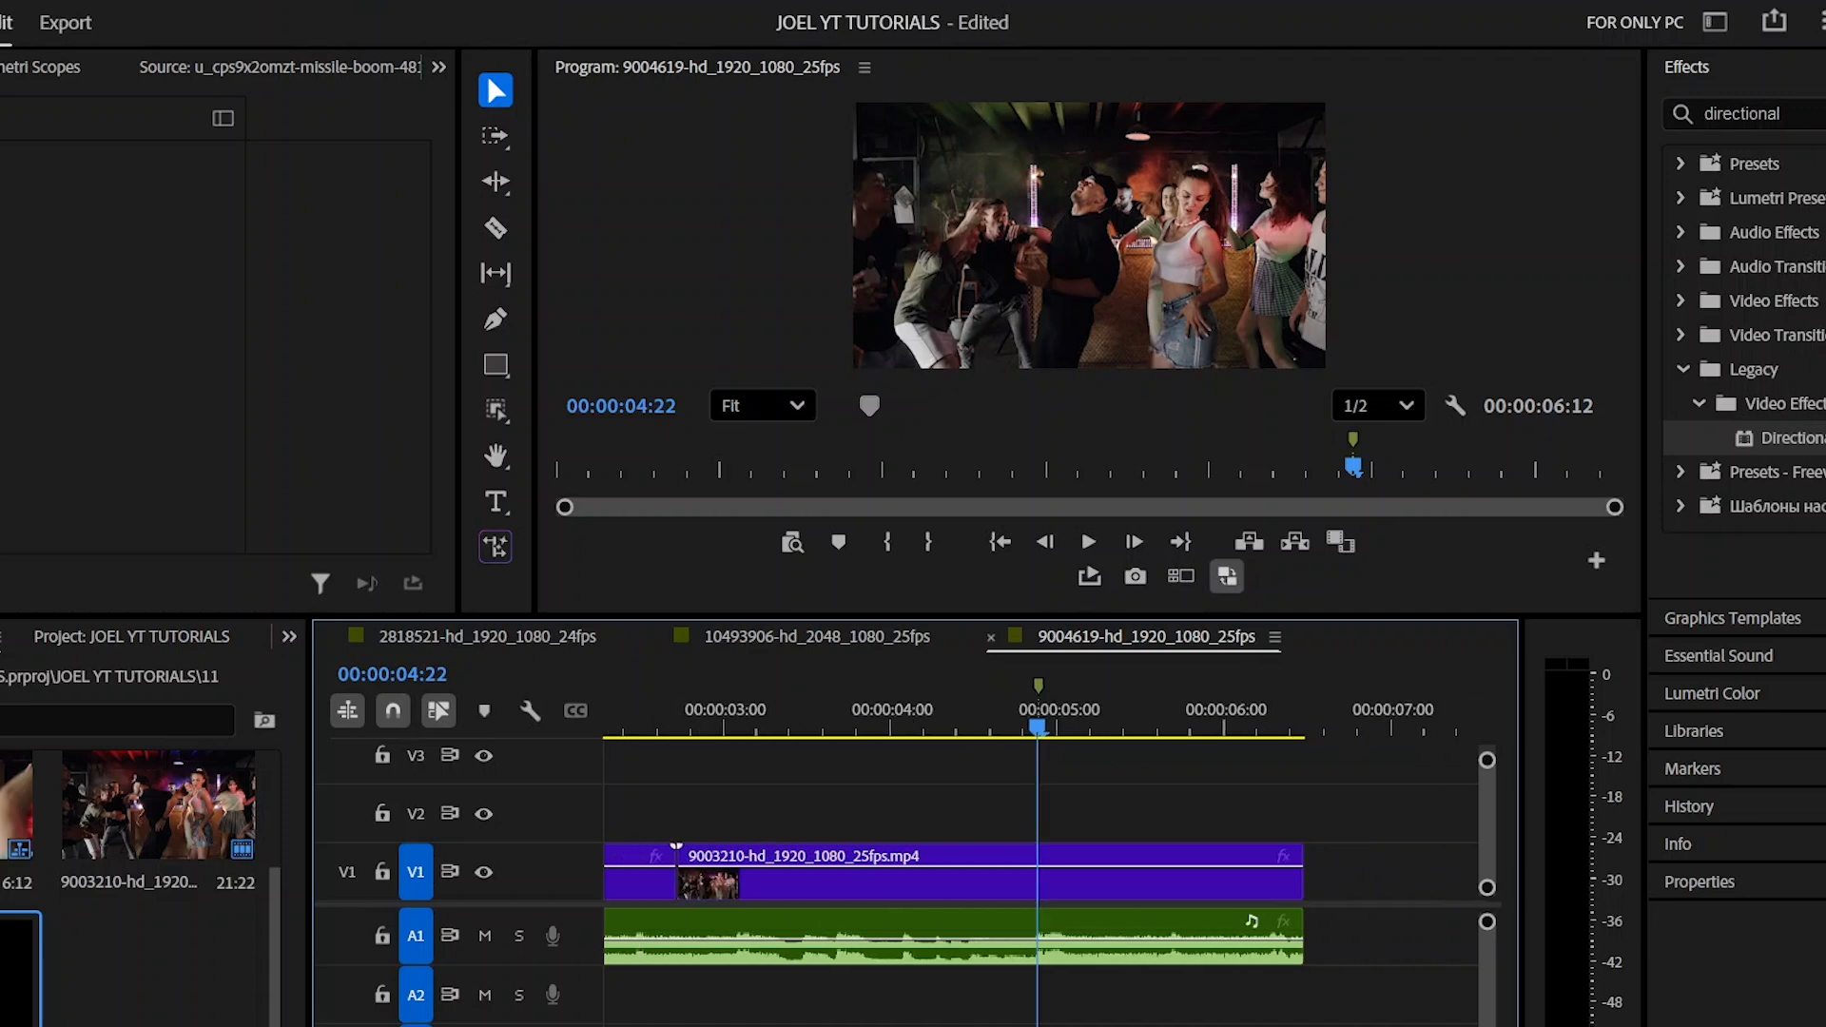
scroll(1037, 870, "up", 5)
left_click_drag(1005, 837, 783, 766)
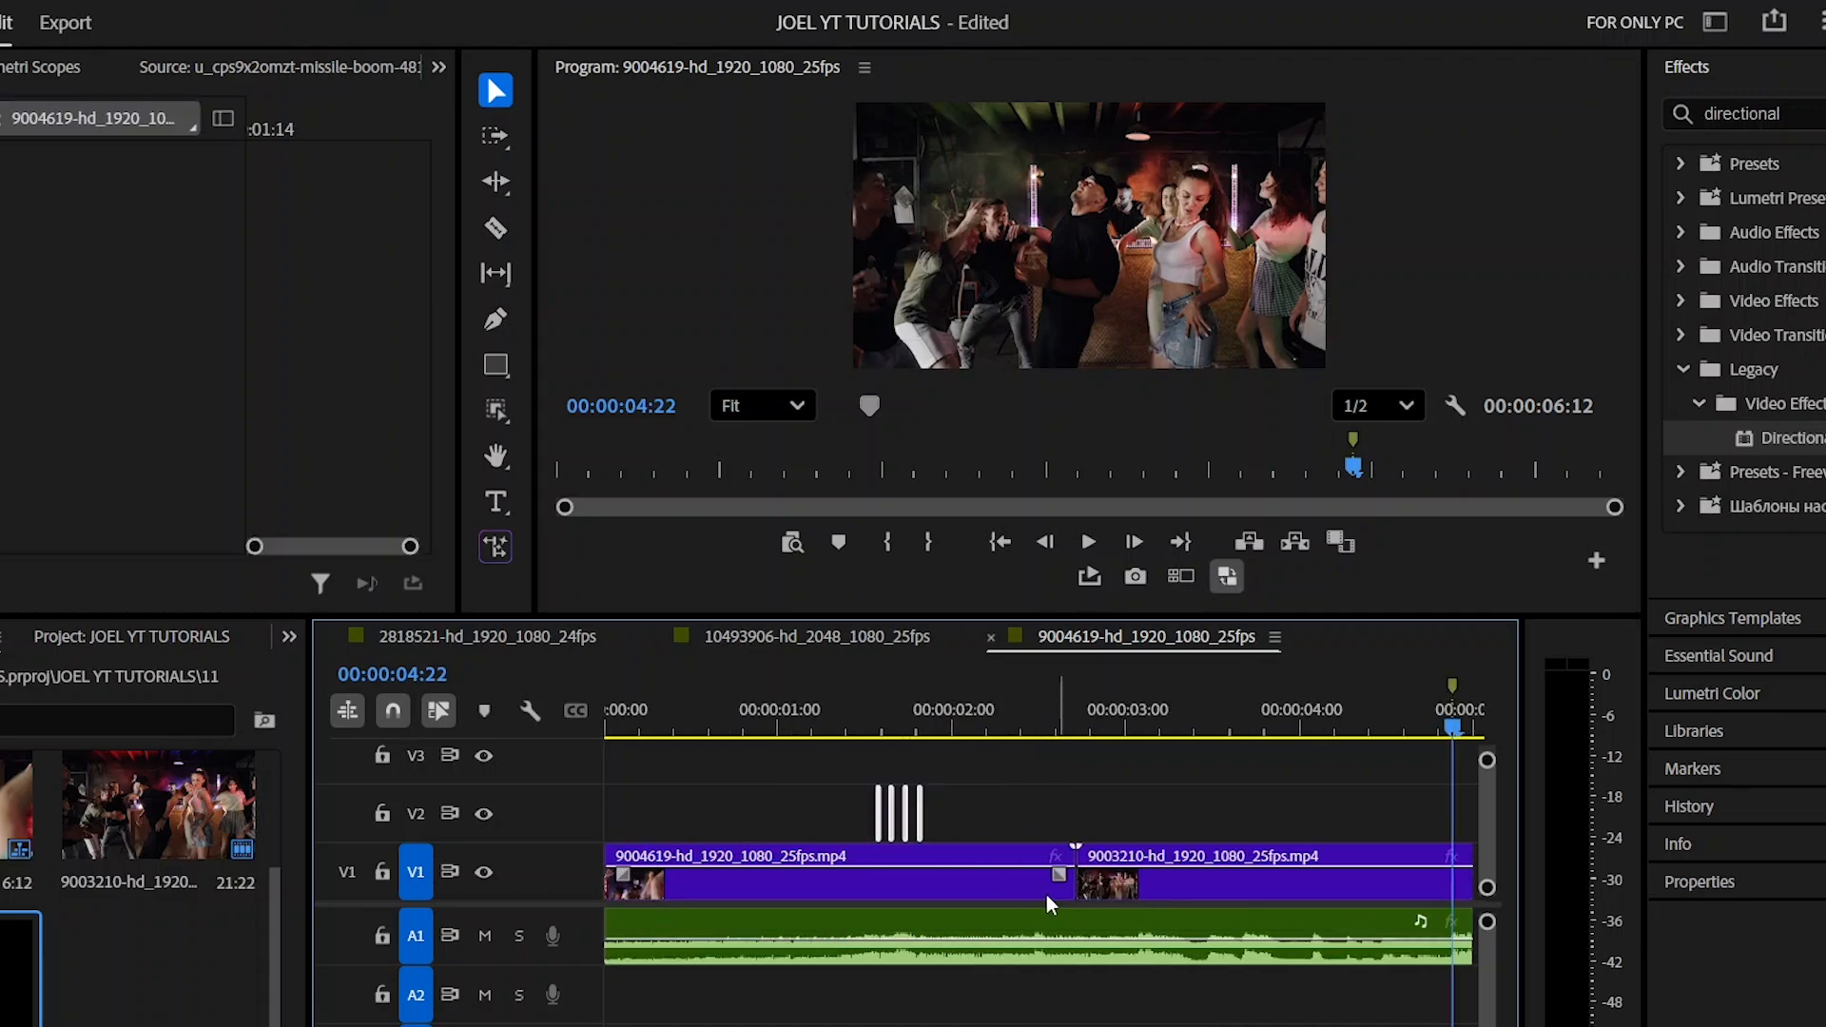
left_click(904, 727)
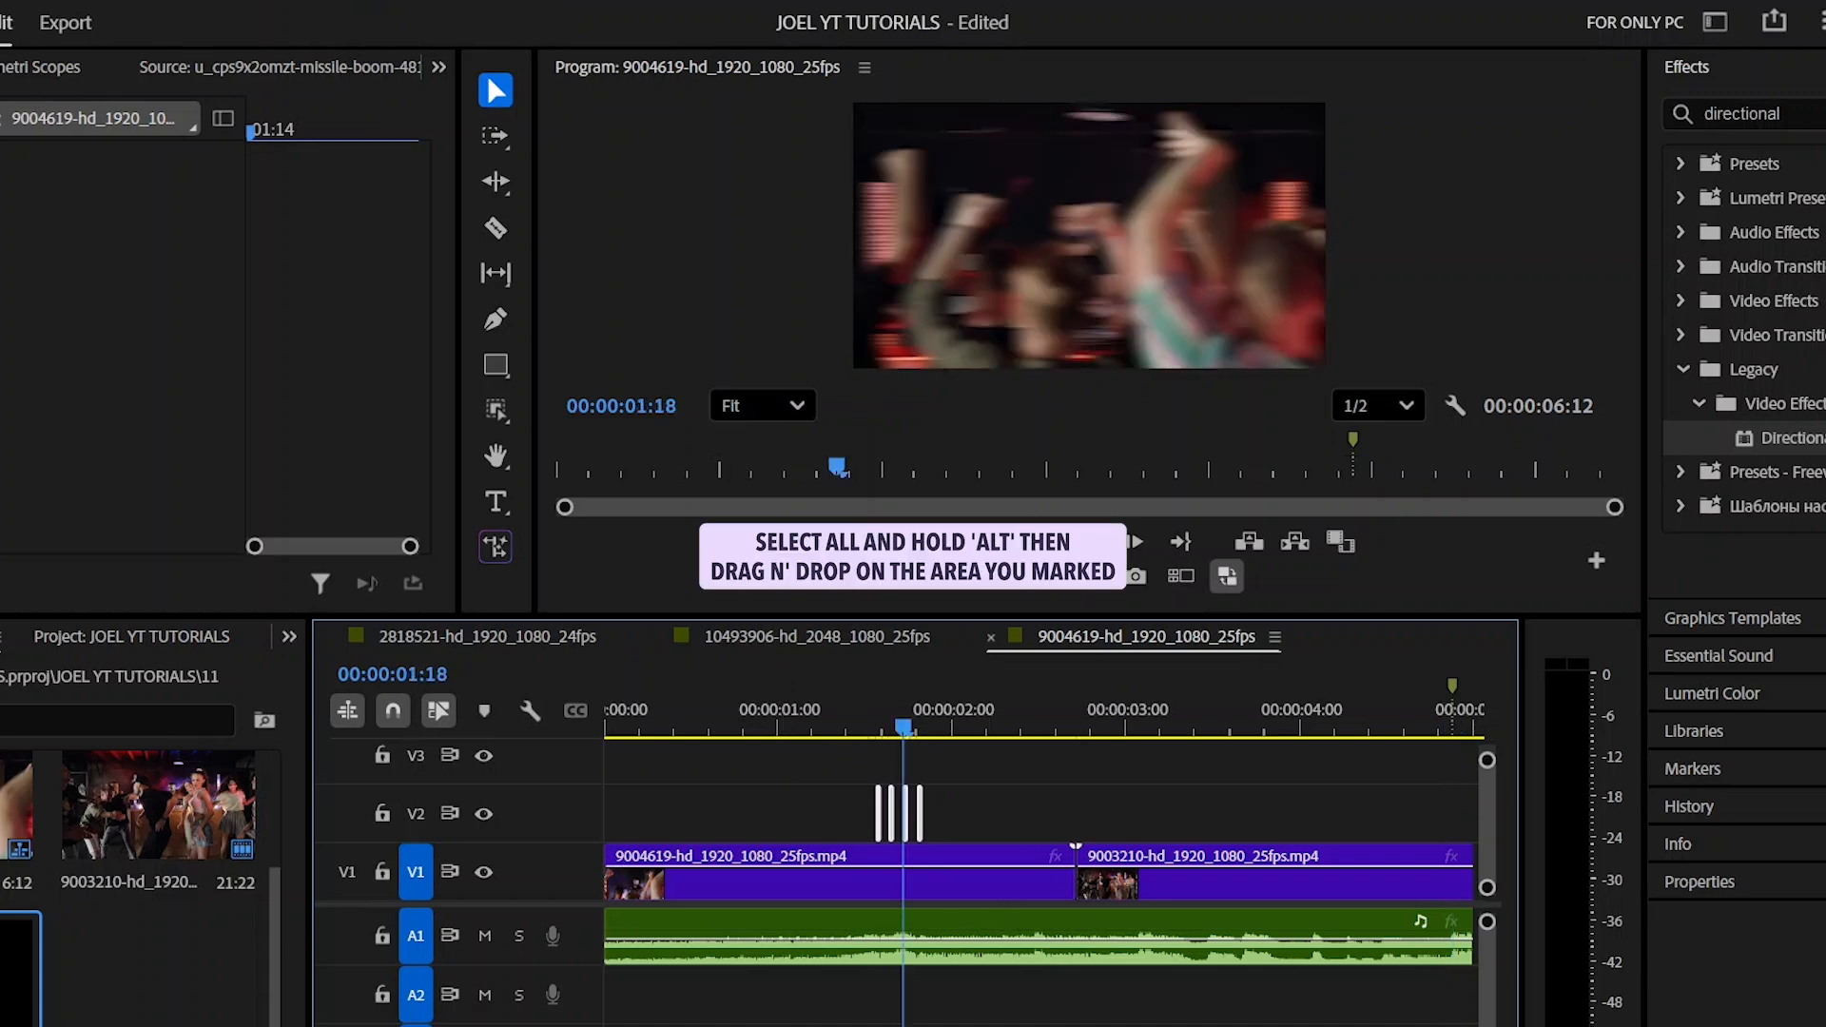
key("equal")
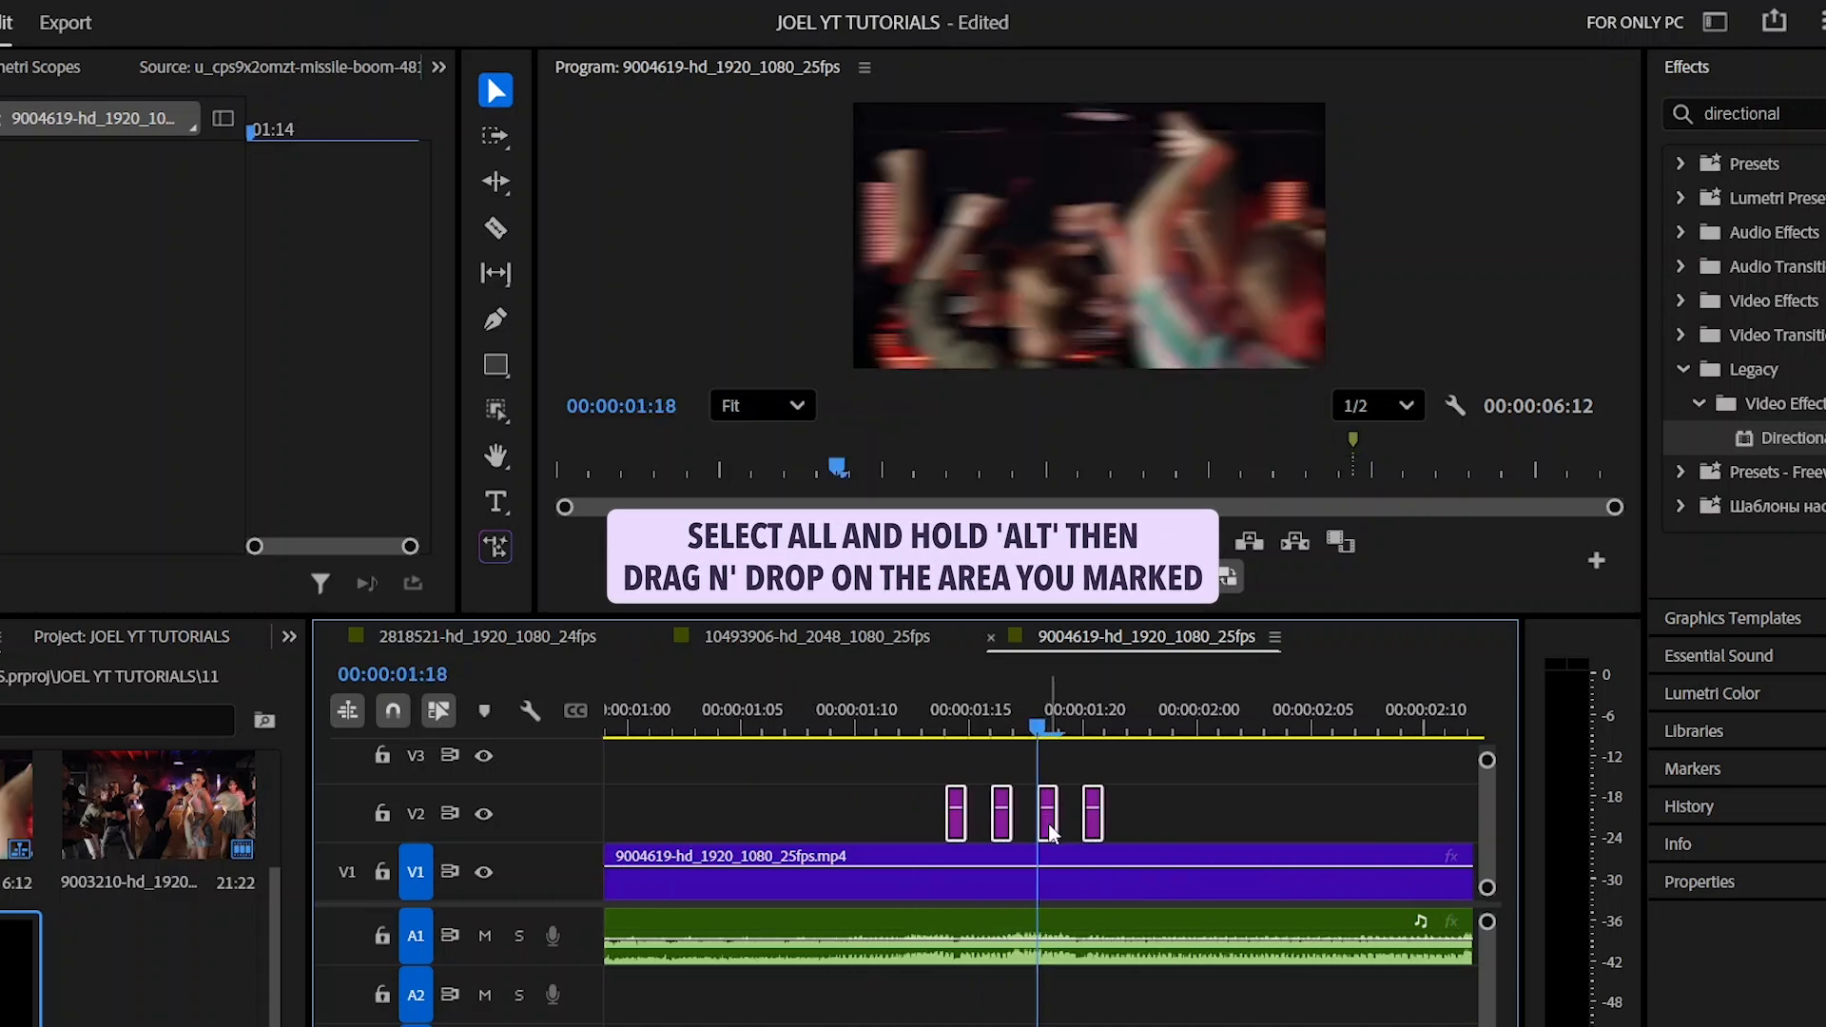
left_click_drag(1049, 830, 1285, 812)
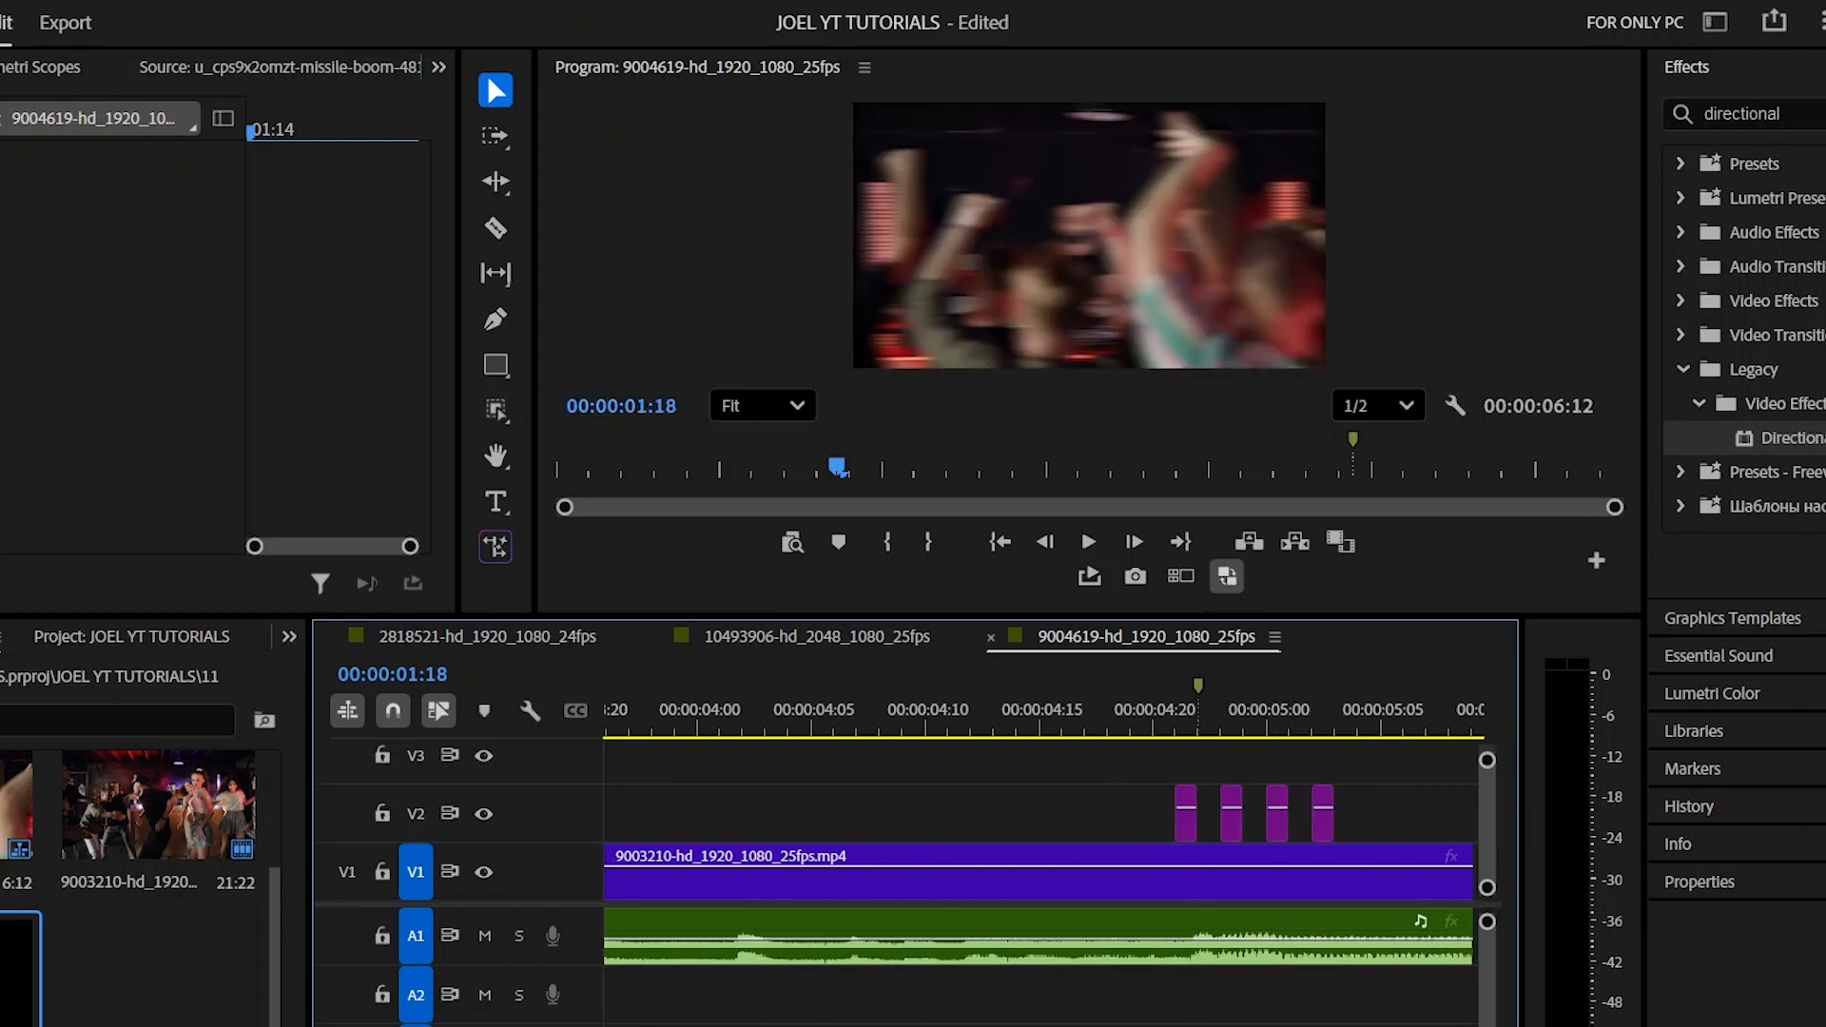
- Play the whole sequence from its start to review both groups of blur slices
key("backslash")
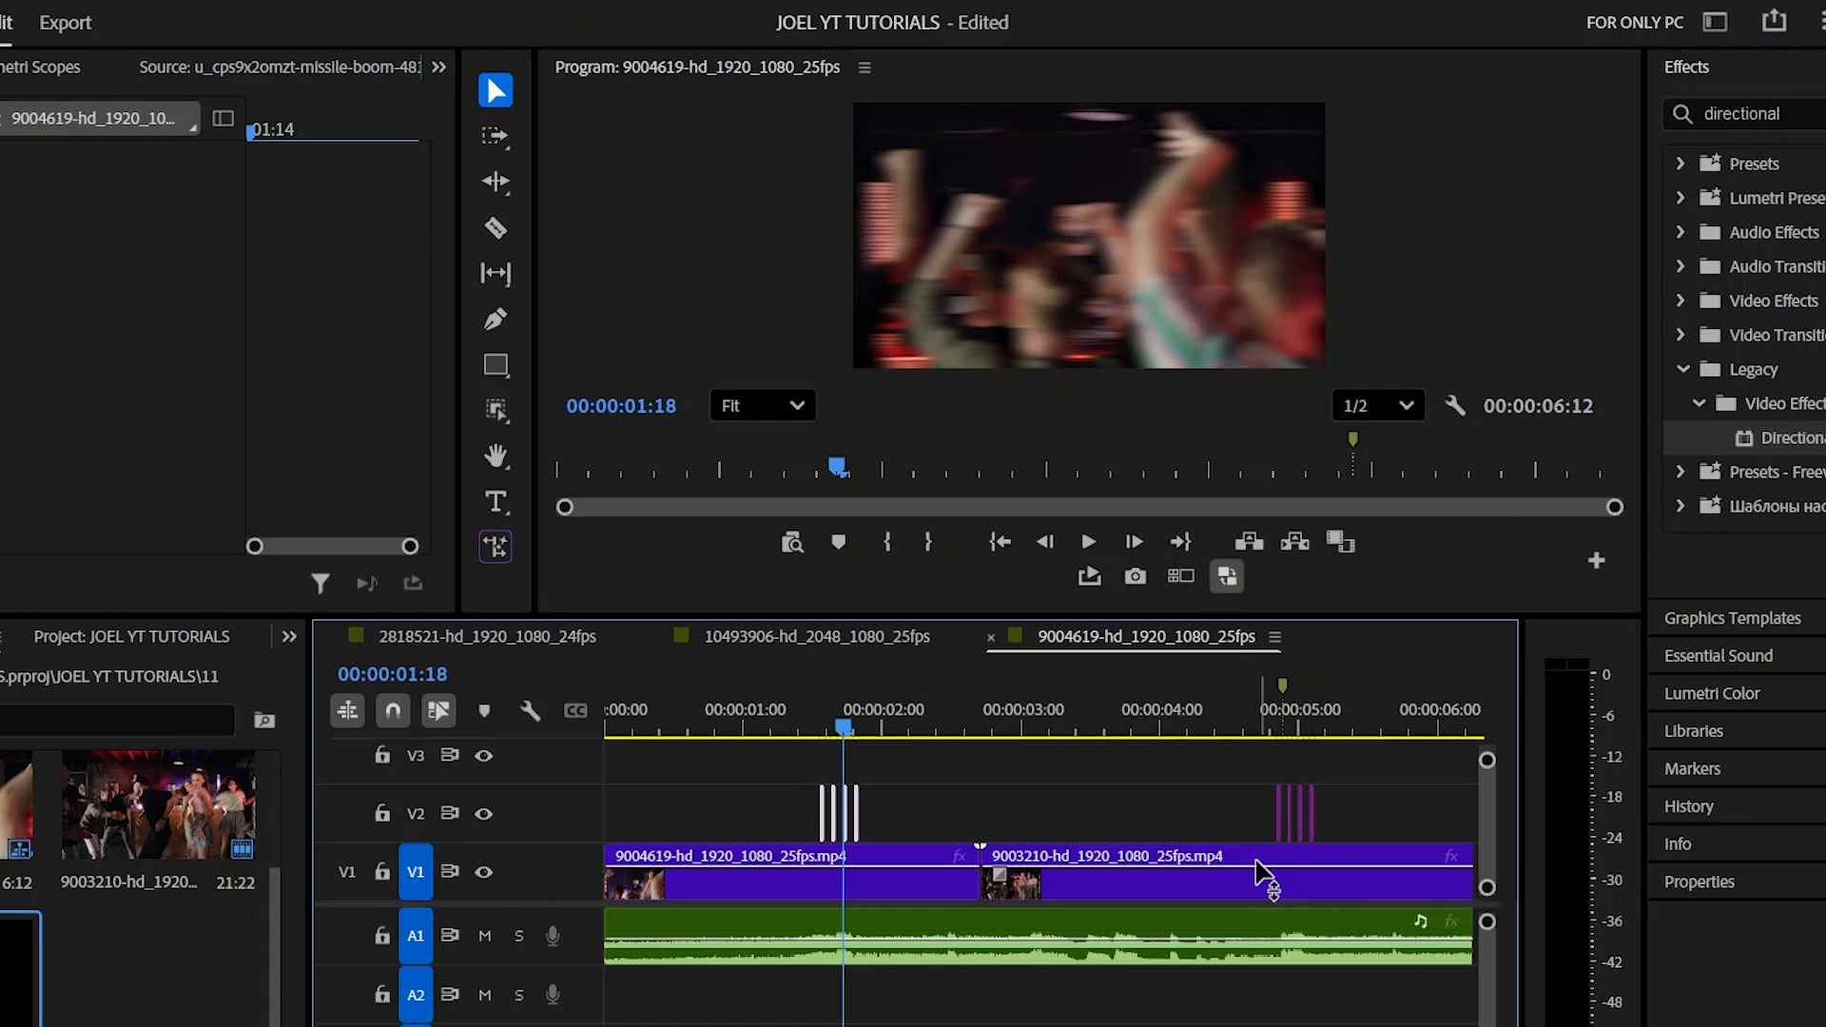
key("Home")
key("space")
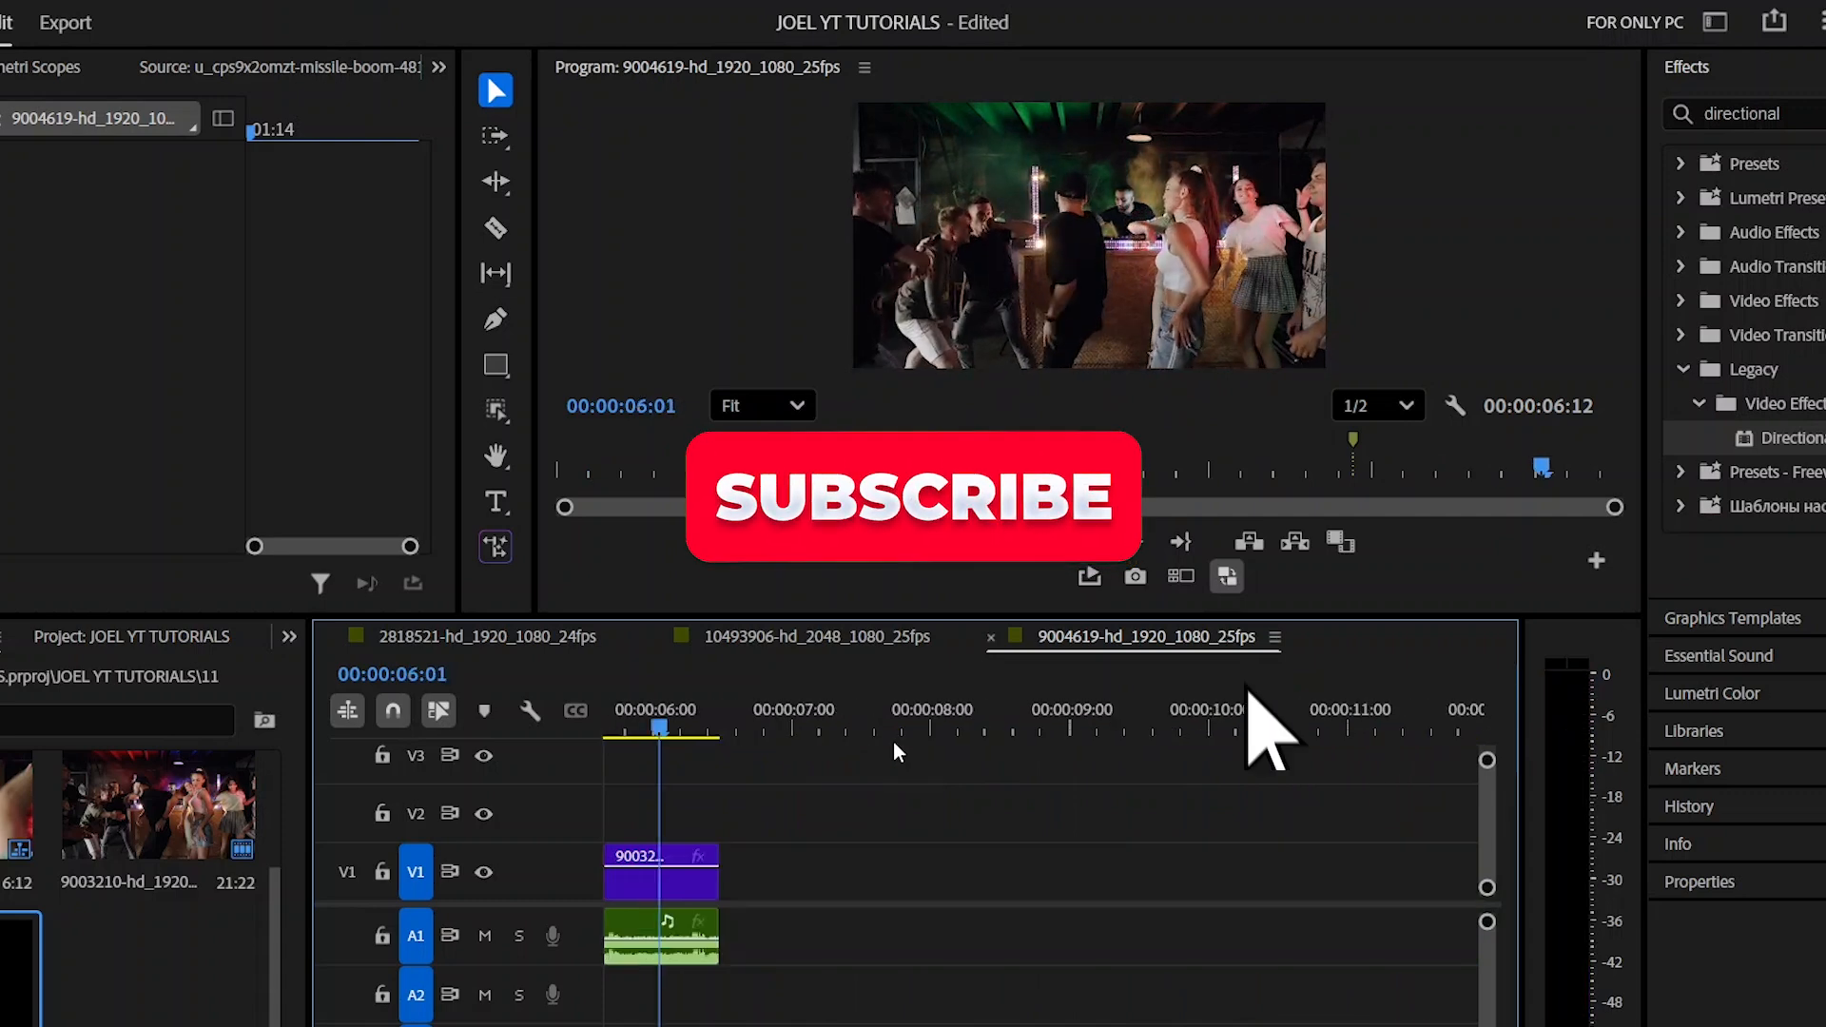
key("minus")
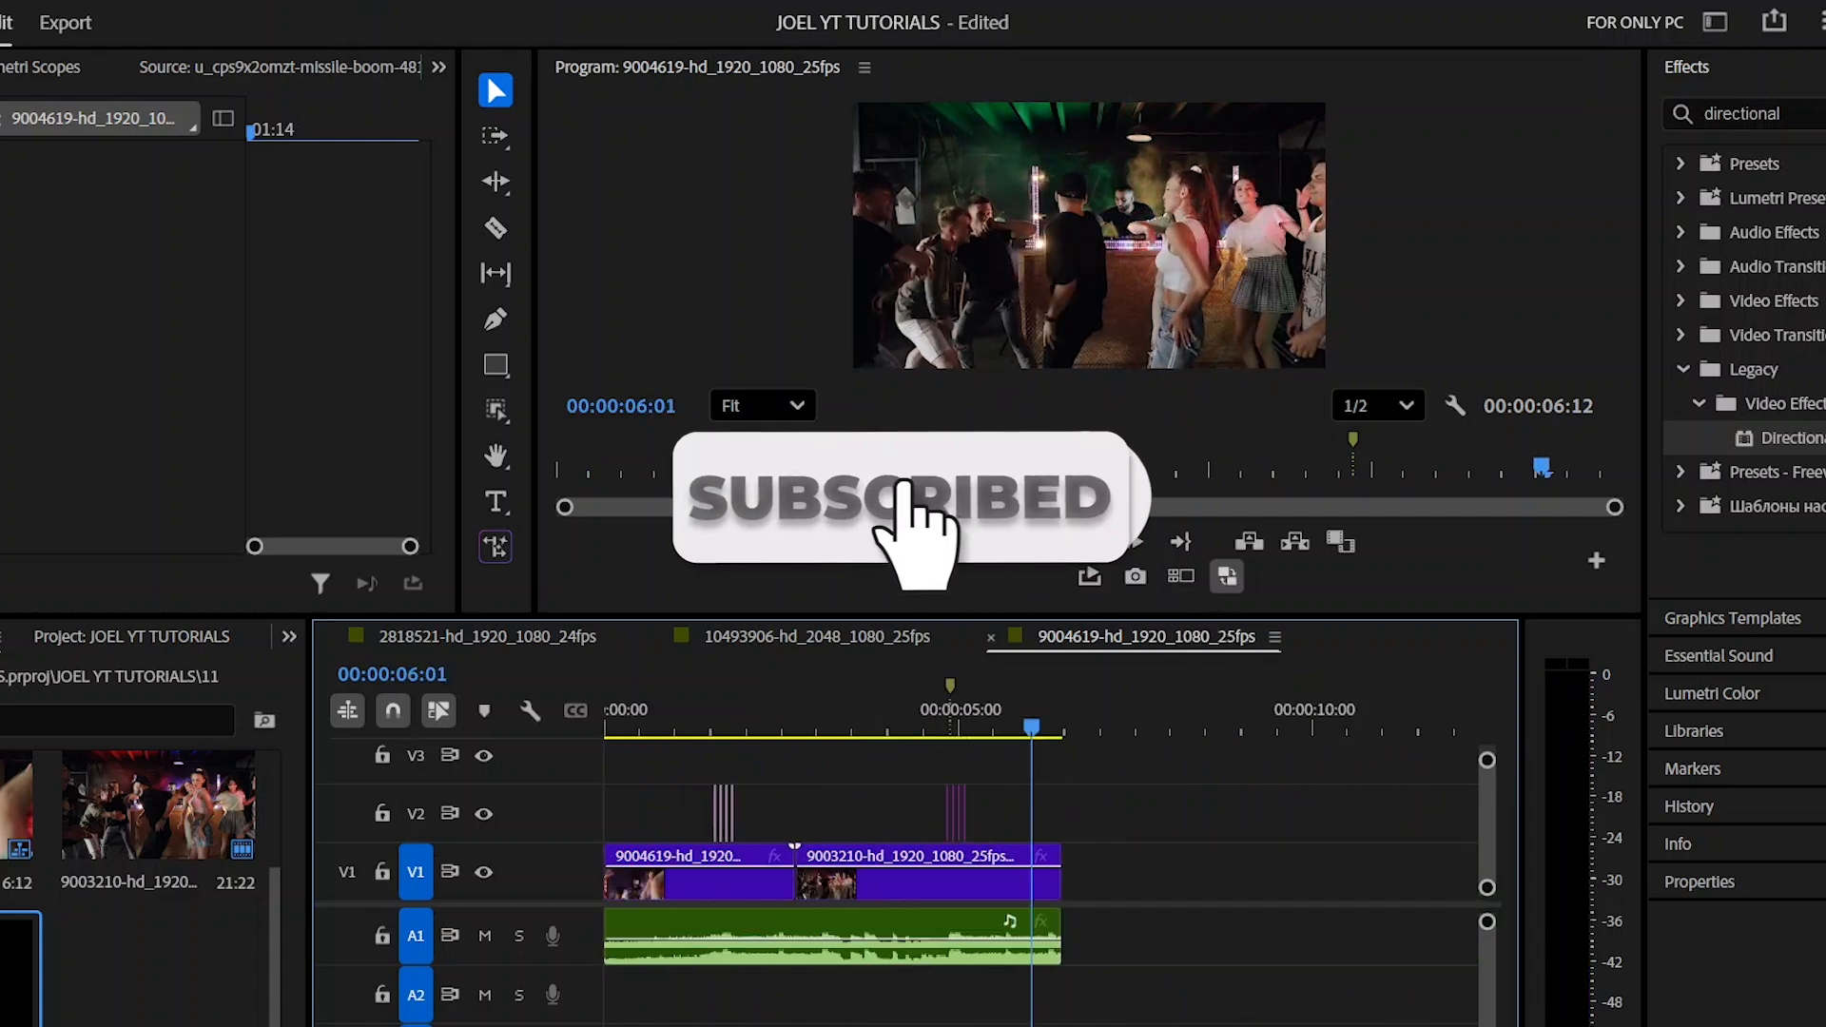